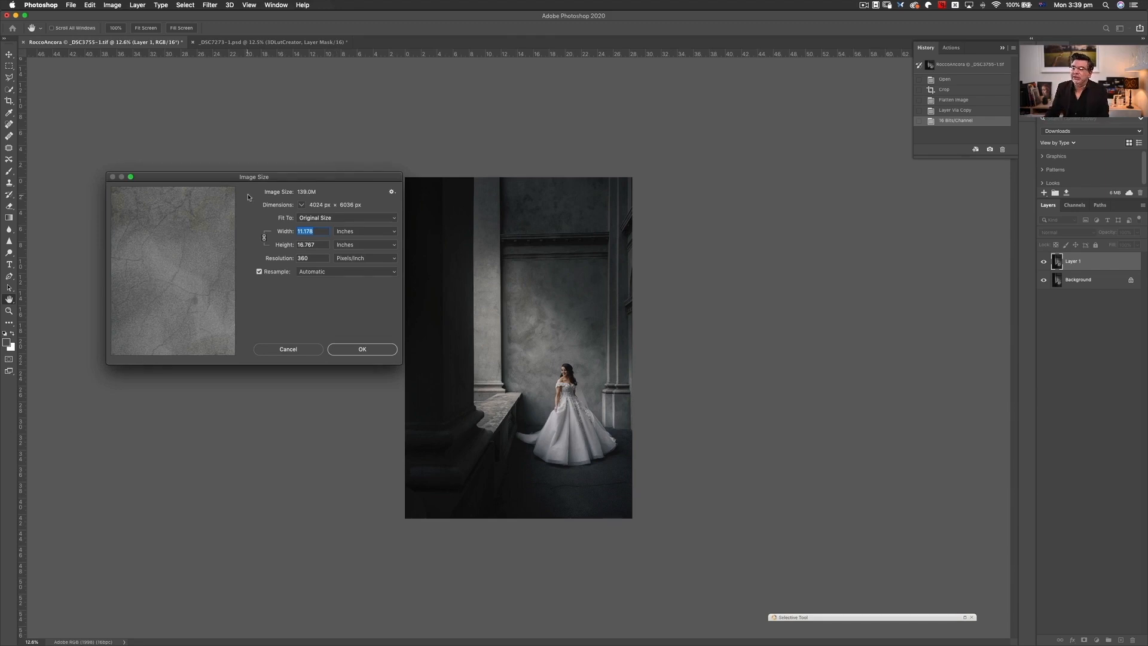
# - Turn off resampling in the Image Size dialog and set the resolution to 100 pixels/inch
pyautogui.moveTo(284, 186); pyautogui.dragTo(266, 174)
pyautogui.click(242, 259)
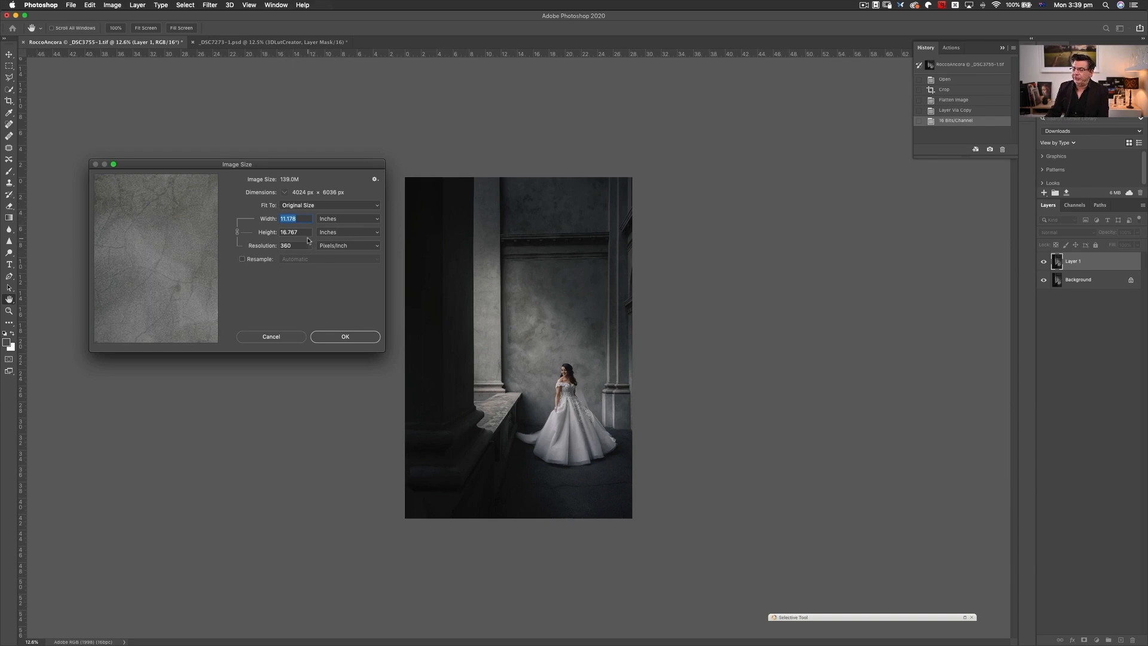
pyautogui.moveTo(357, 166)
pyautogui.mouseDown()
pyautogui.moveTo(367, 176)
pyautogui.moveTo(358, 175)
pyautogui.mouseUp()
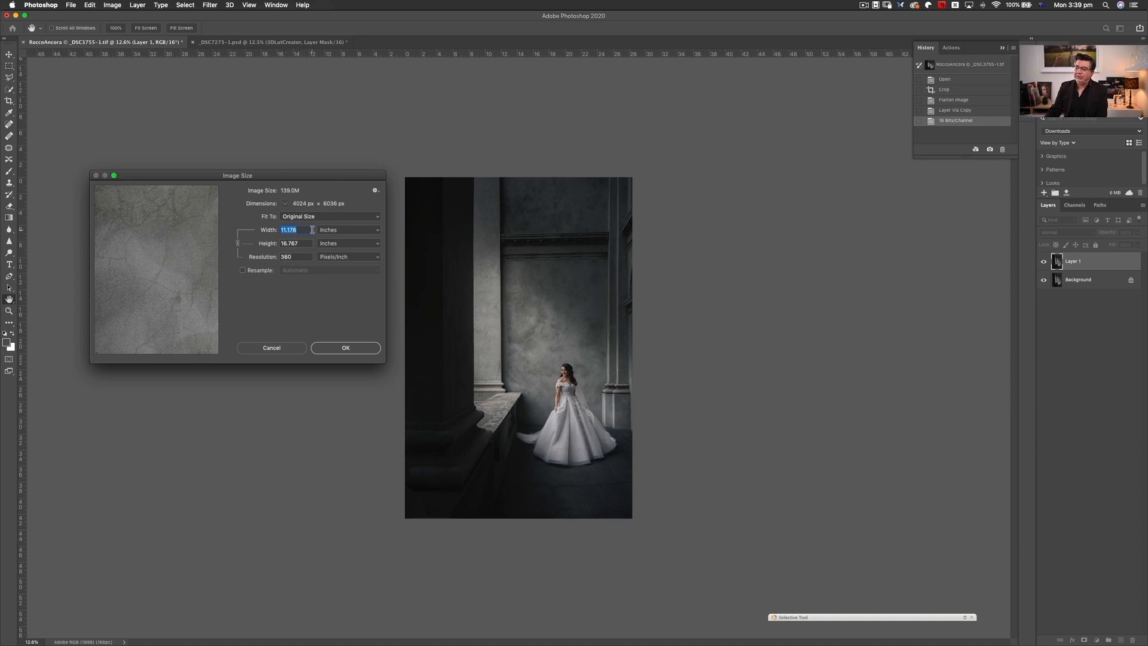
pyautogui.doubleClick(295, 257)
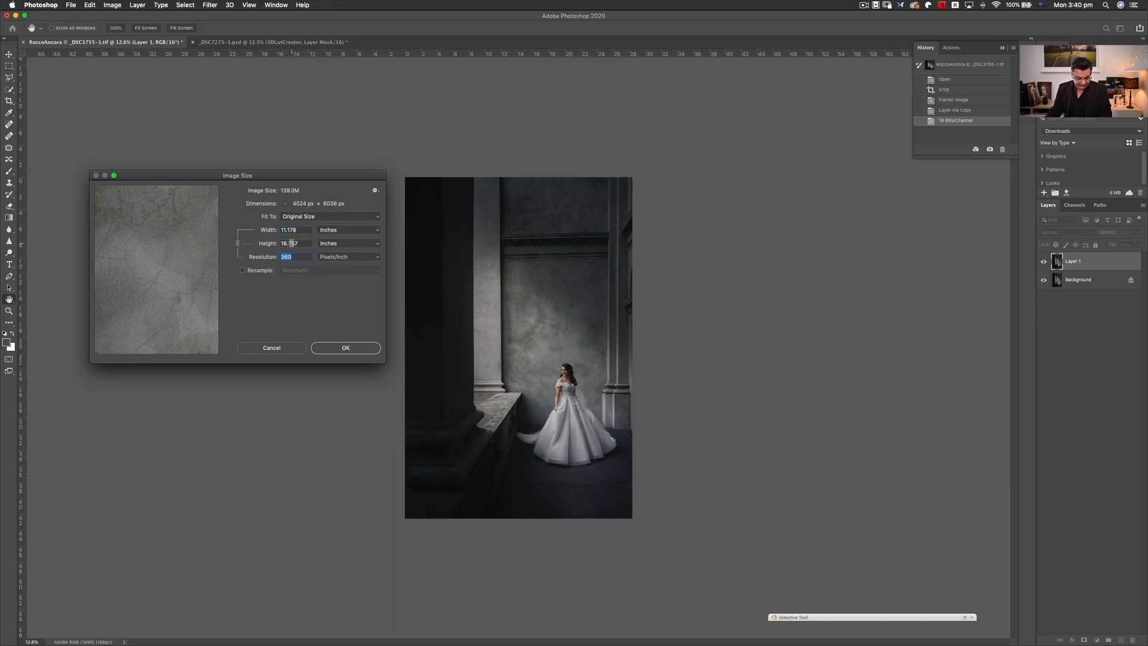
pyautogui.write('100')
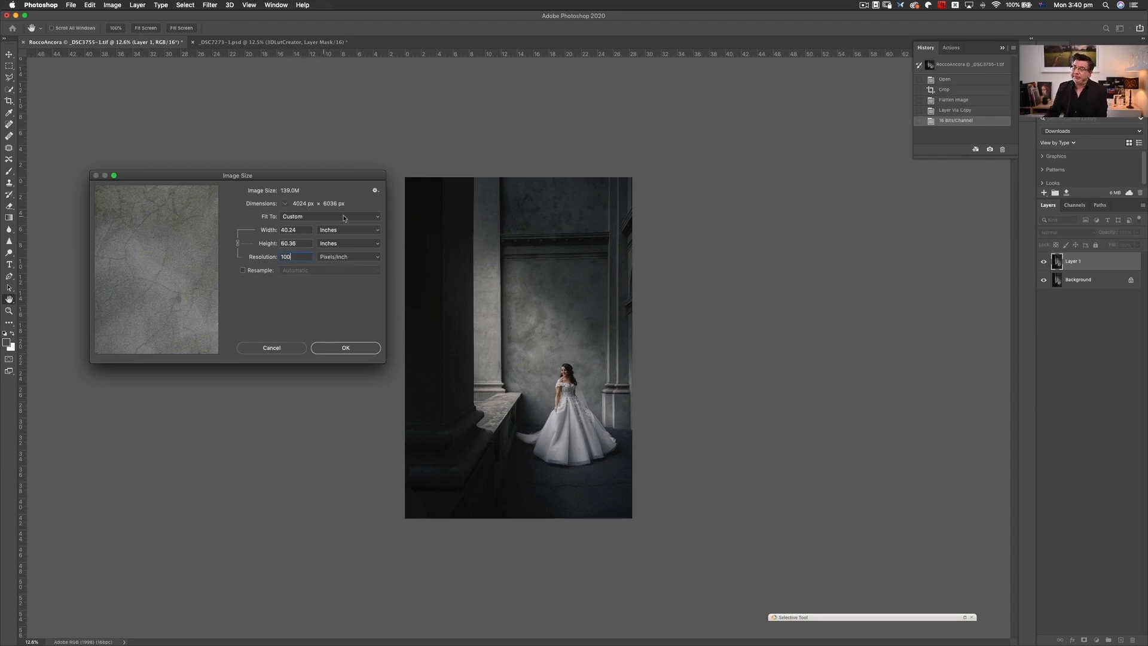
# - Set the image resolution to 600 pixels/inch with resampling off
pyautogui.doubleClick(298, 257)
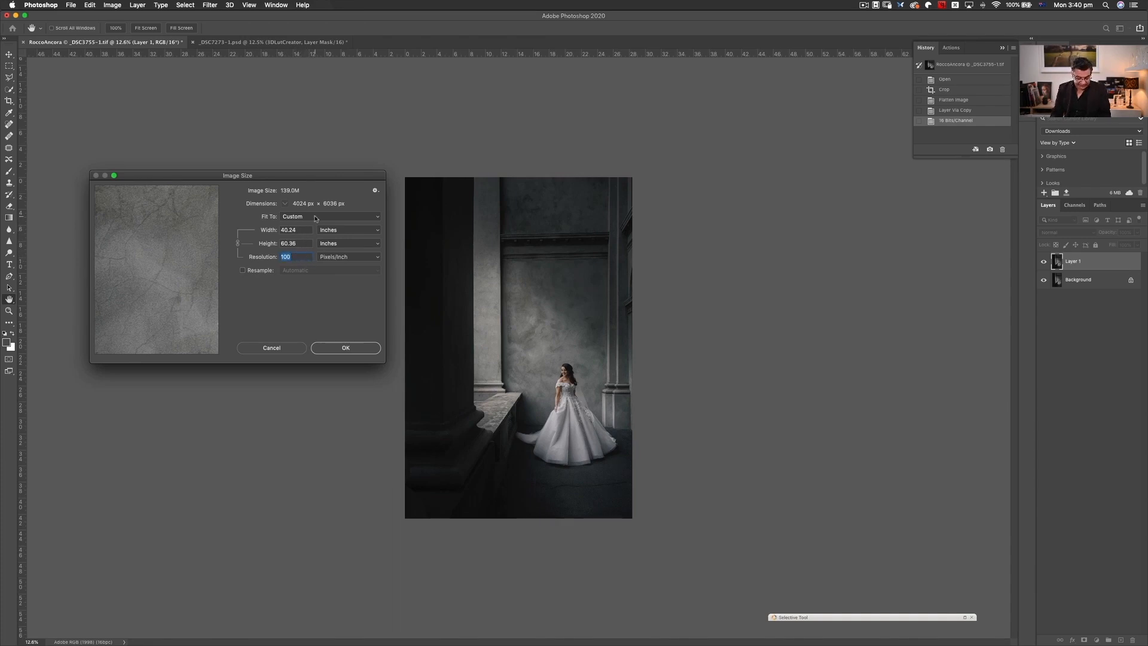
pyautogui.write('600')
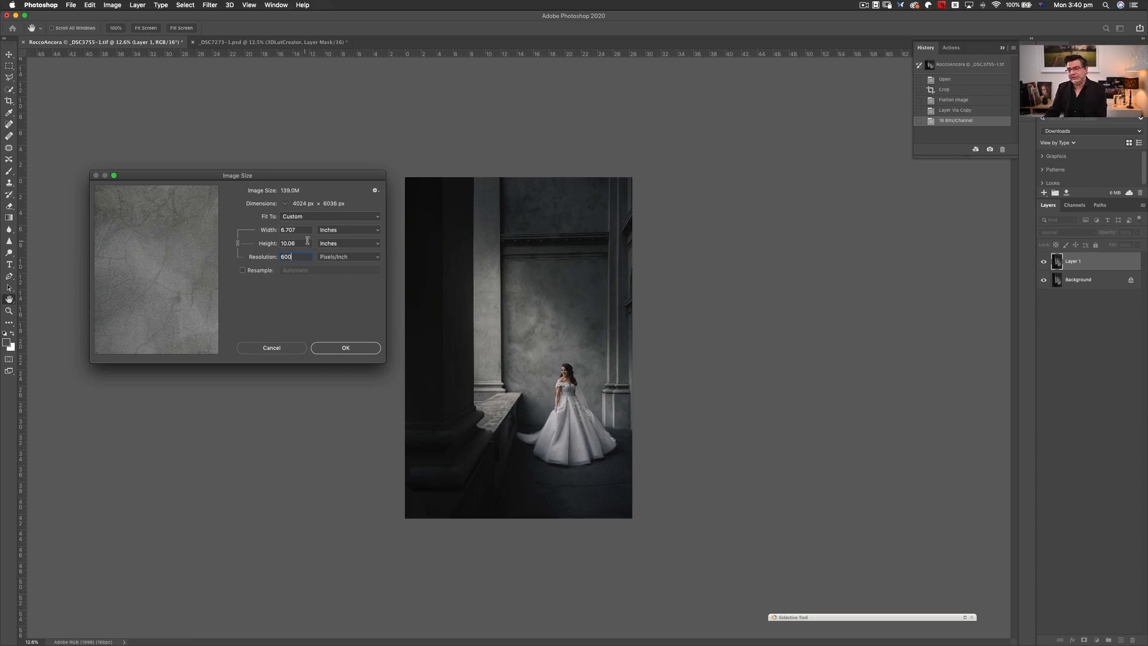
pyautogui.moveTo(350, 179); pyautogui.dragTo(361, 186)
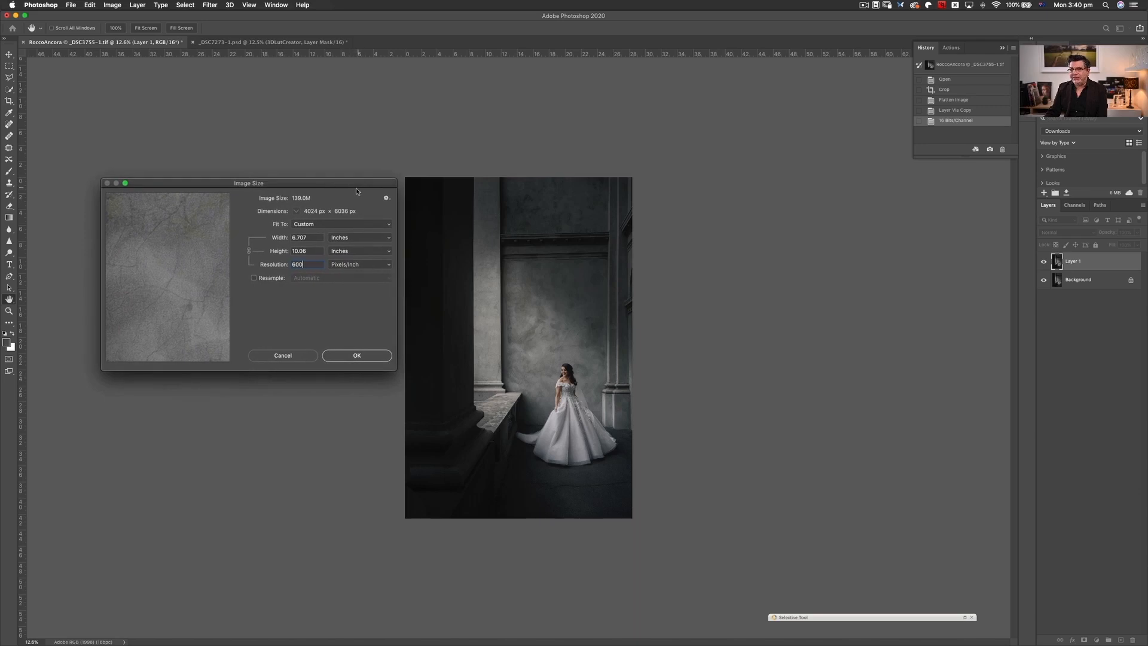
# - Set the image resolution to 360 pixels/inch with resampling off
pyautogui.doubleClick(306, 264)
pyautogui.moveTo(382, 186); pyautogui.dragTo(379, 184)
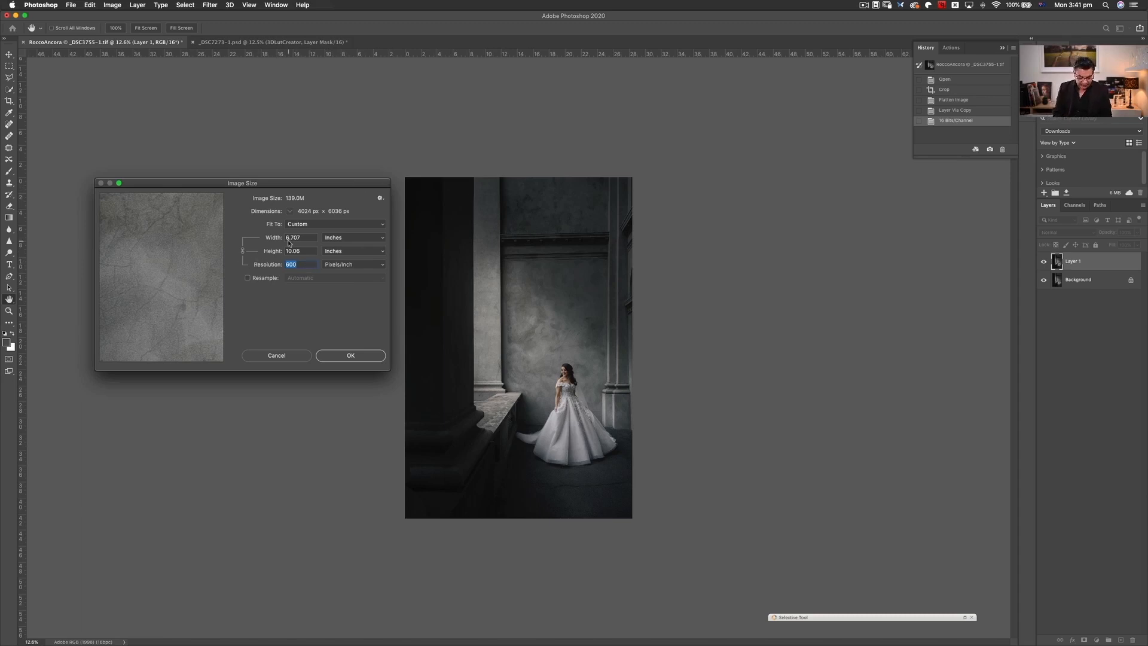
pyautogui.write('360')
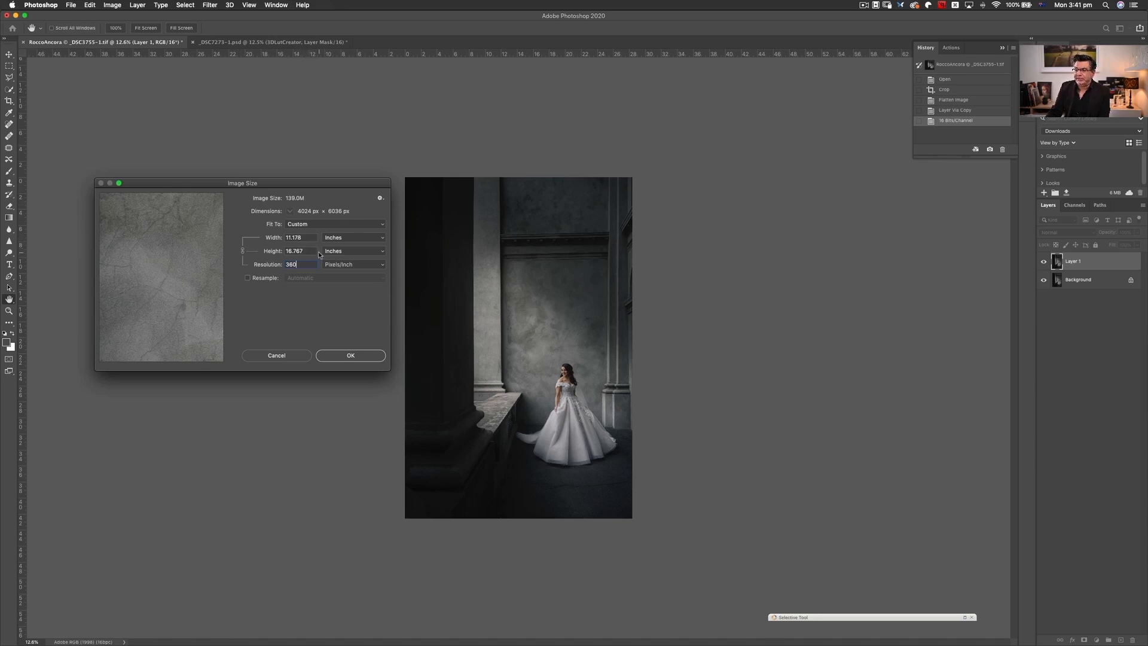
# - Try enlarging the image to a 20-inch width with resampling on, and reset the dialog to its original values
pyautogui.click(256, 279)
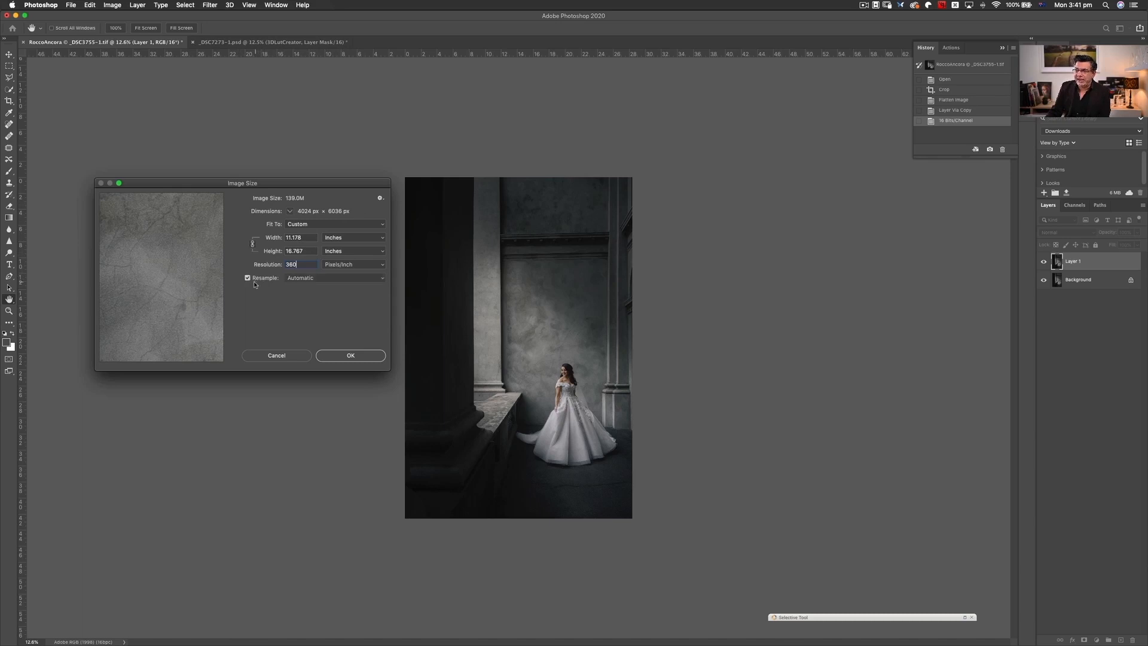
pyautogui.doubleClick(306, 238)
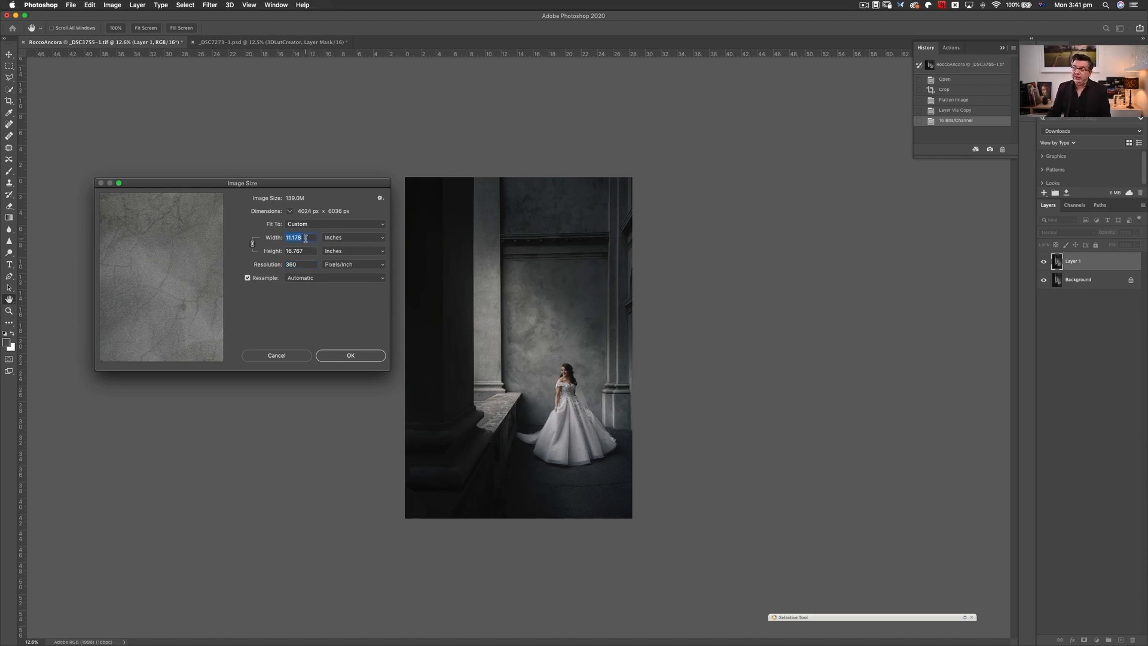
pyautogui.write('20')
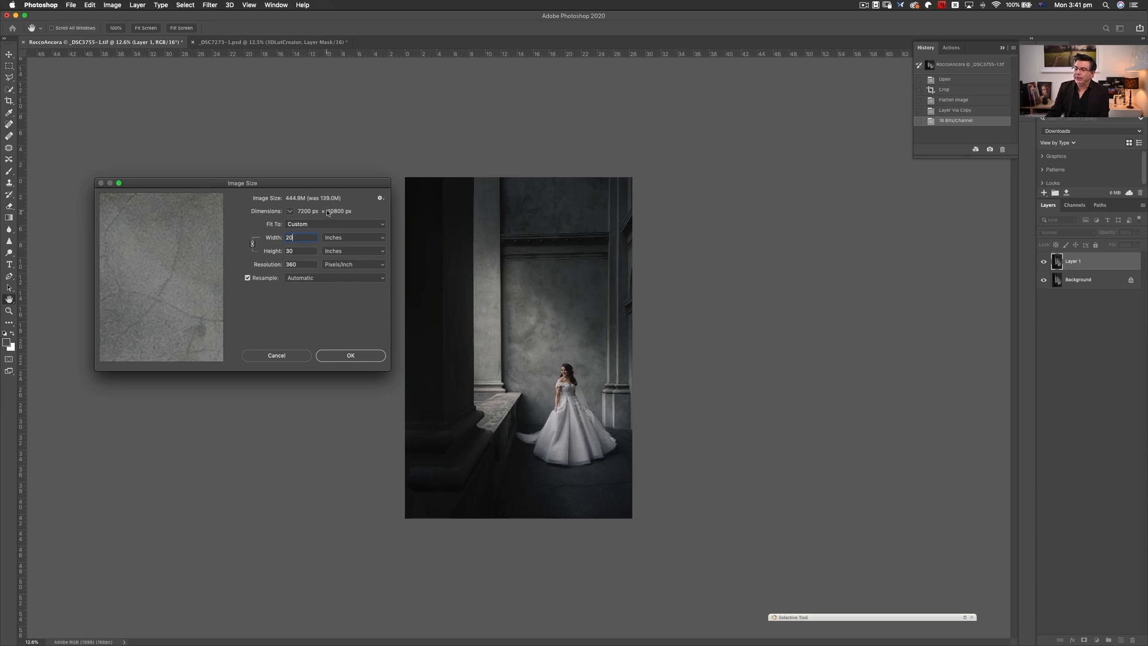
pyautogui.moveTo(353, 182); pyautogui.dragTo(356, 184)
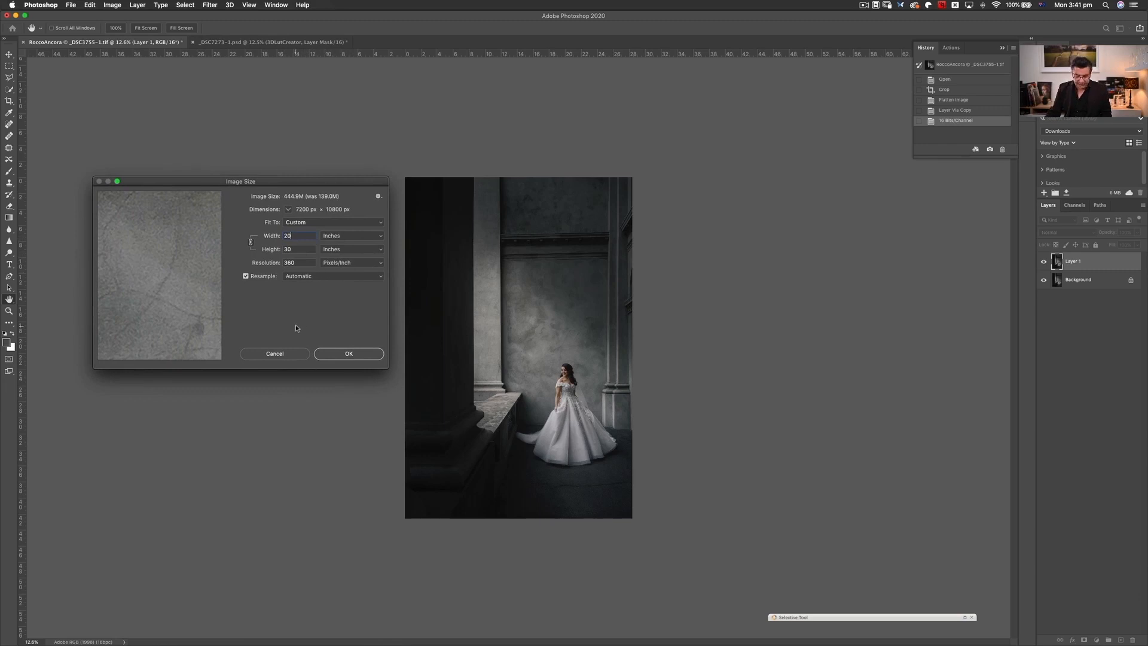
pyautogui.keyDown('alt'); pyautogui.click(279, 354); pyautogui.keyUp('alt')
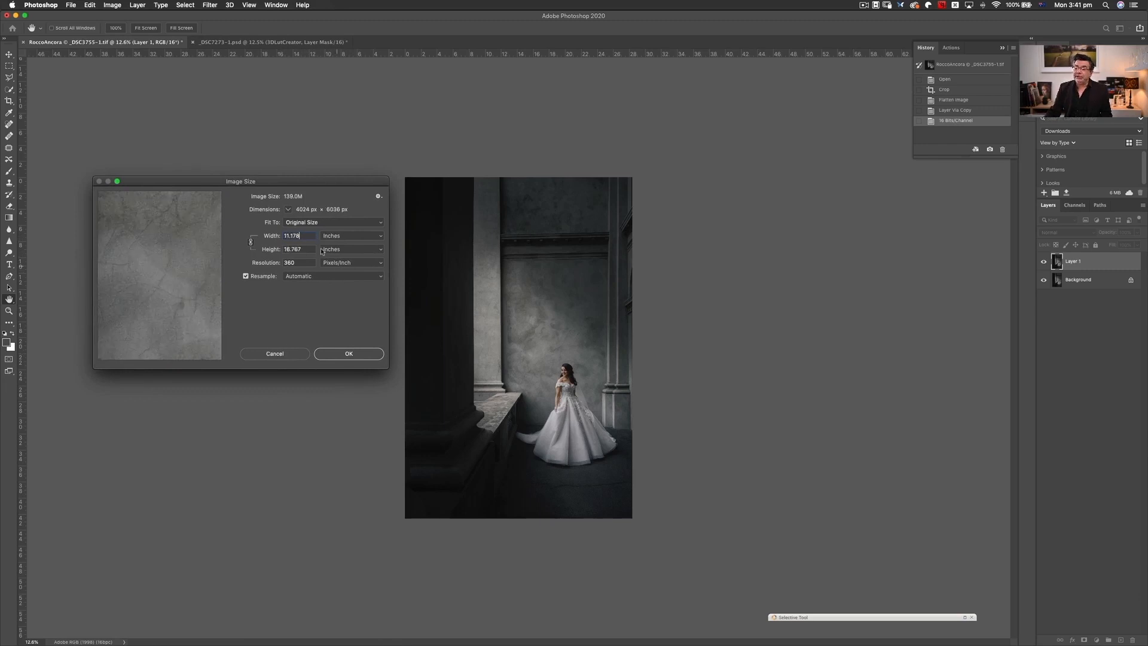
# - Try a 5-inch image width with the Automatic resampling method, and cancel the resize
pyautogui.moveTo(306, 236); pyautogui.dragTo(233, 249)
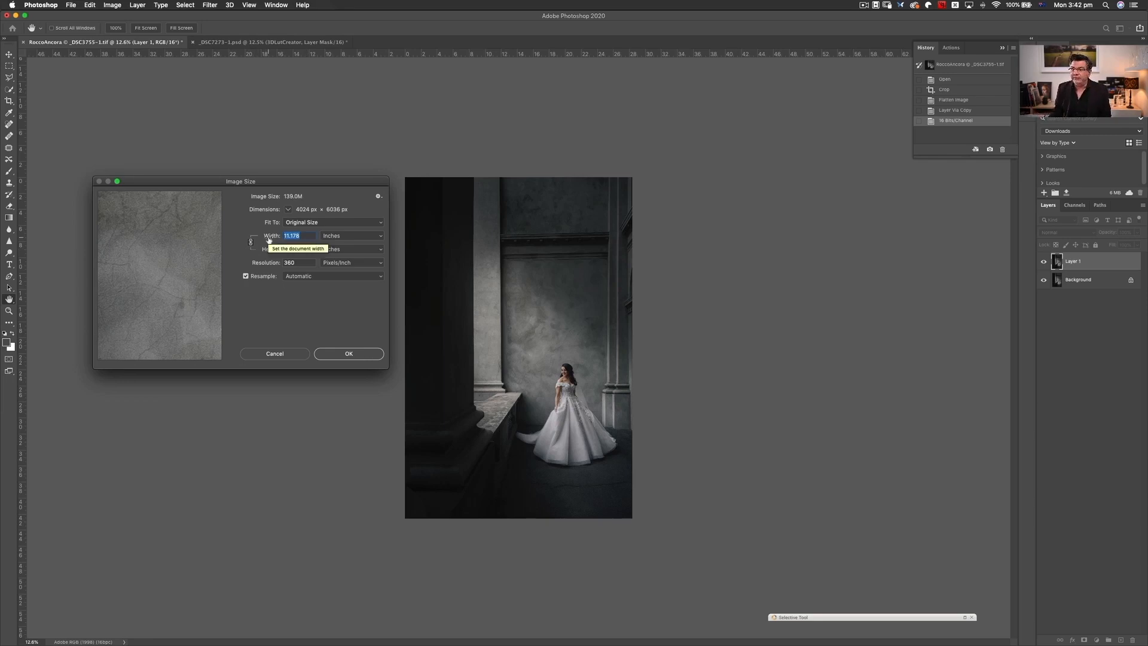
pyautogui.write('5')
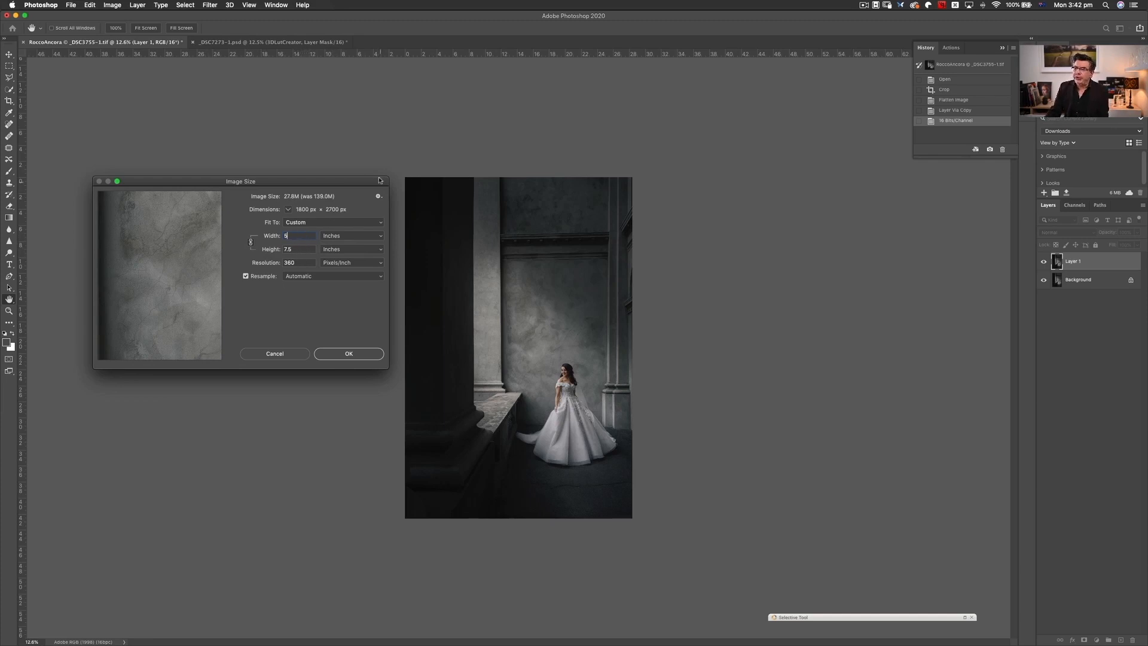
pyautogui.moveTo(364, 183); pyautogui.dragTo(371, 185)
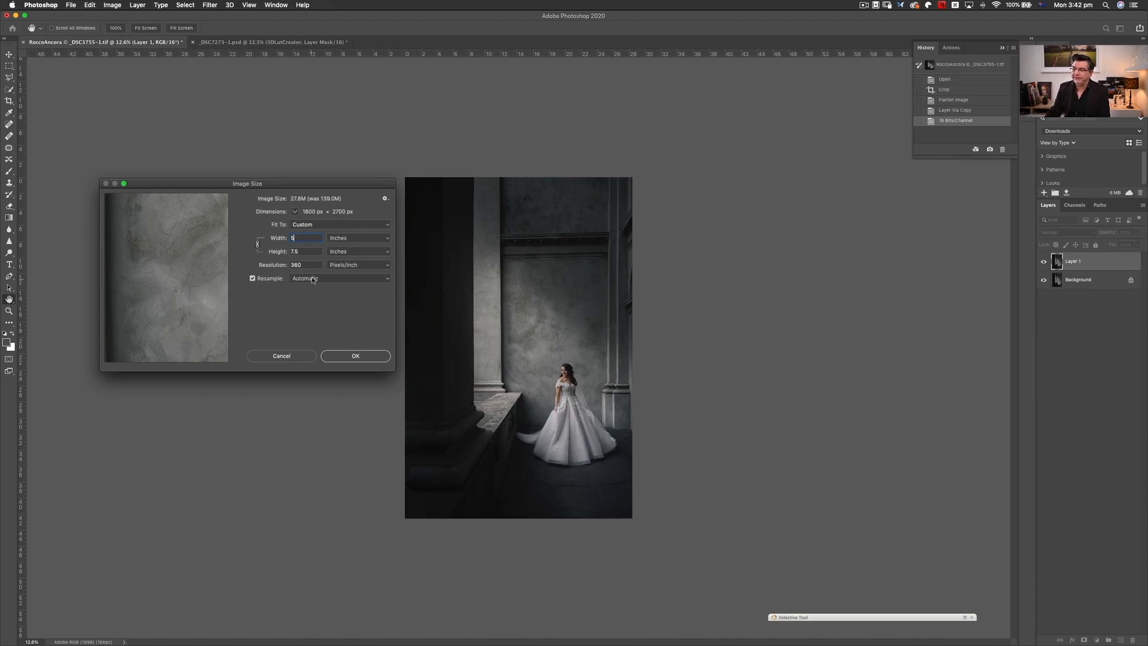
pyautogui.click(359, 278)
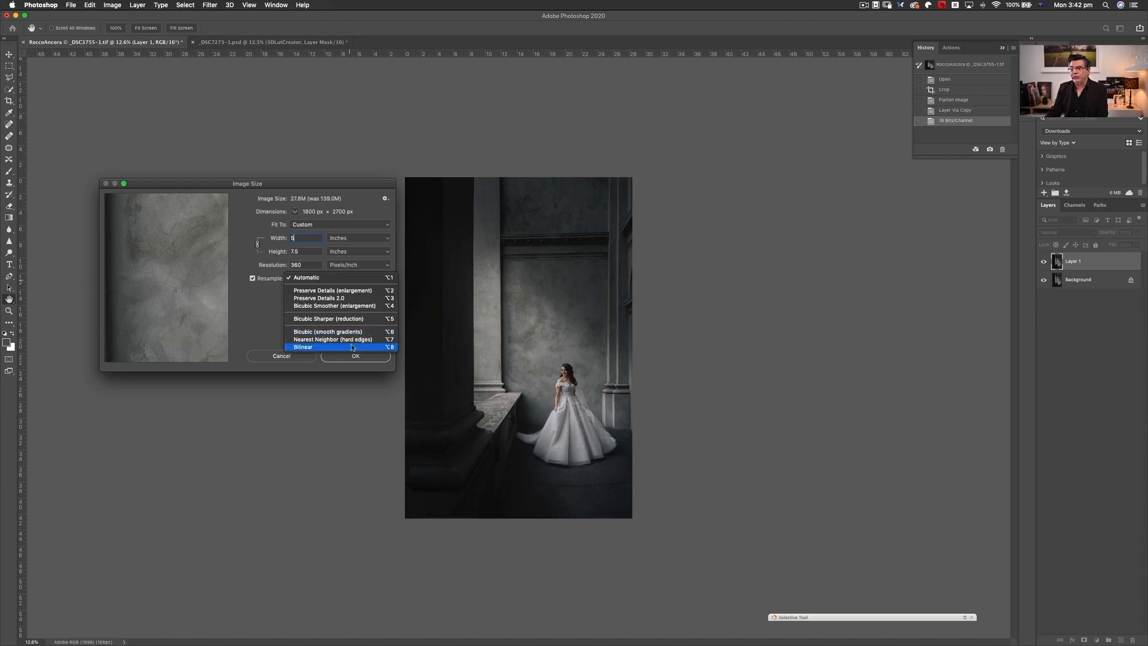
pyautogui.click(338, 279)
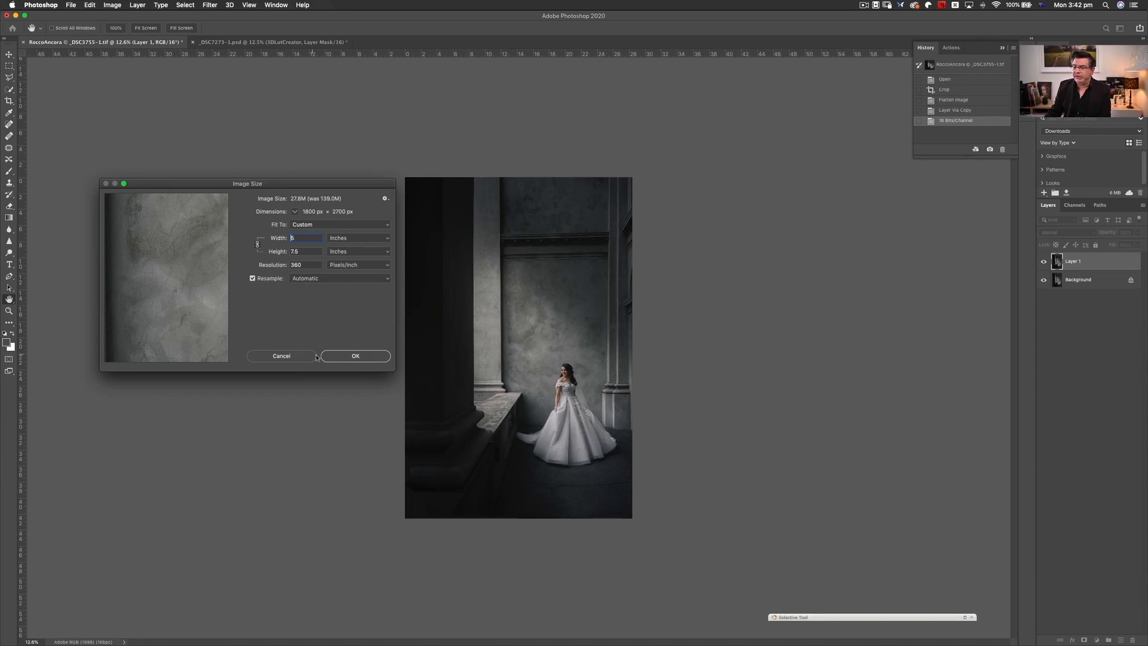
pyautogui.click(297, 356)
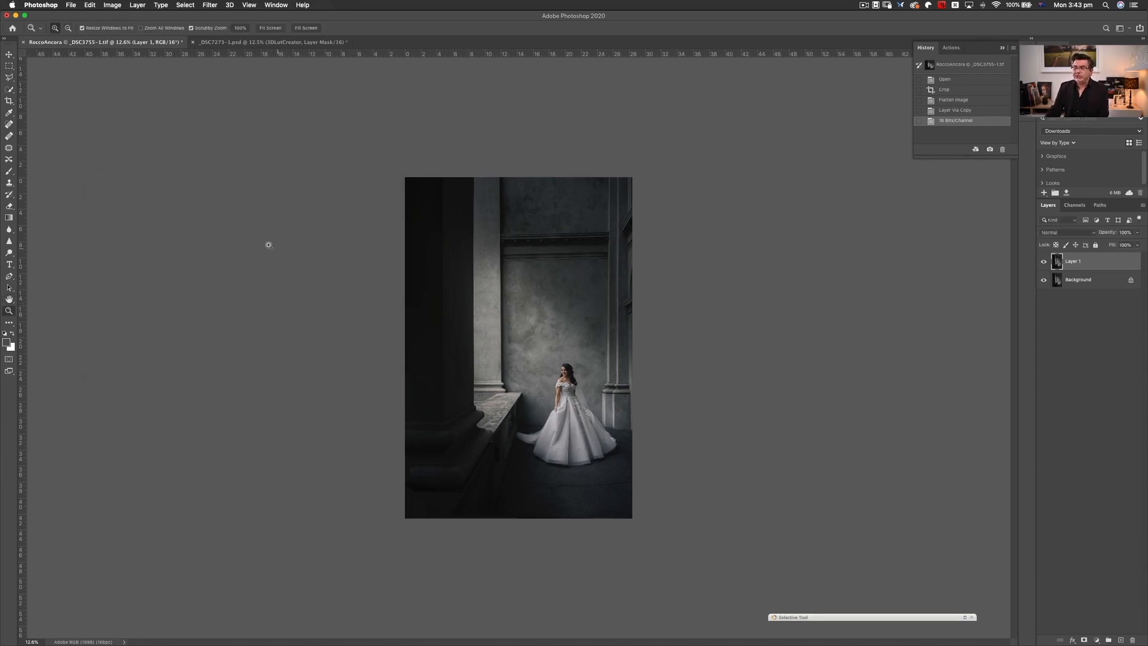
# - Open the Technology Previews preferences to examine the available options
pyautogui.click(71, 6)
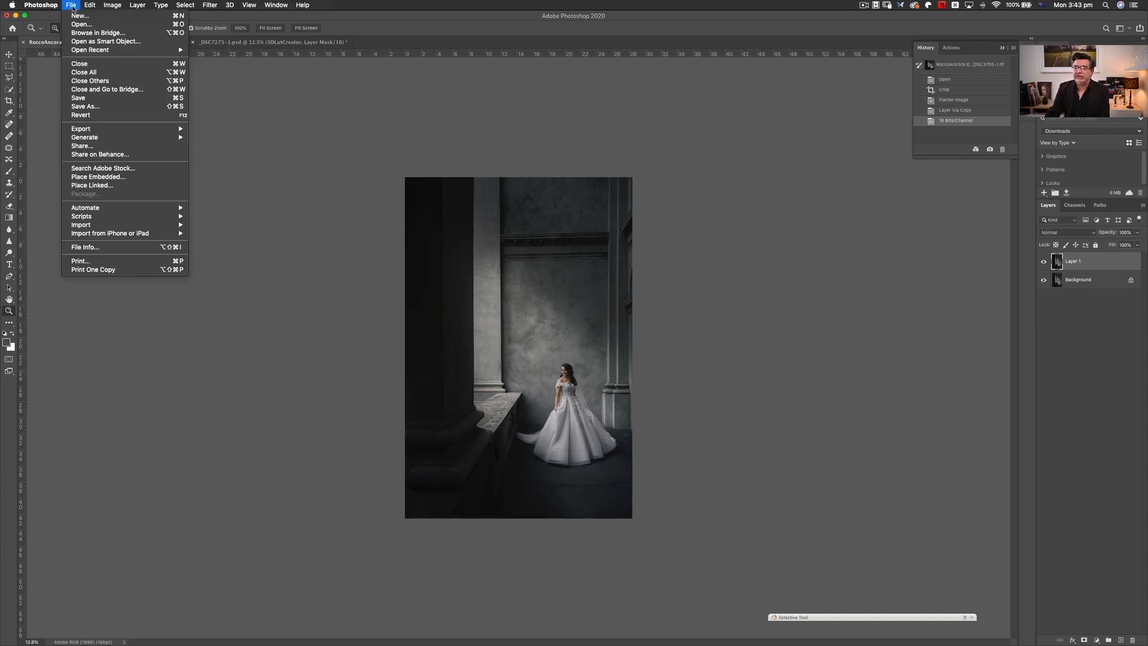
pyautogui.moveTo(53, 6)
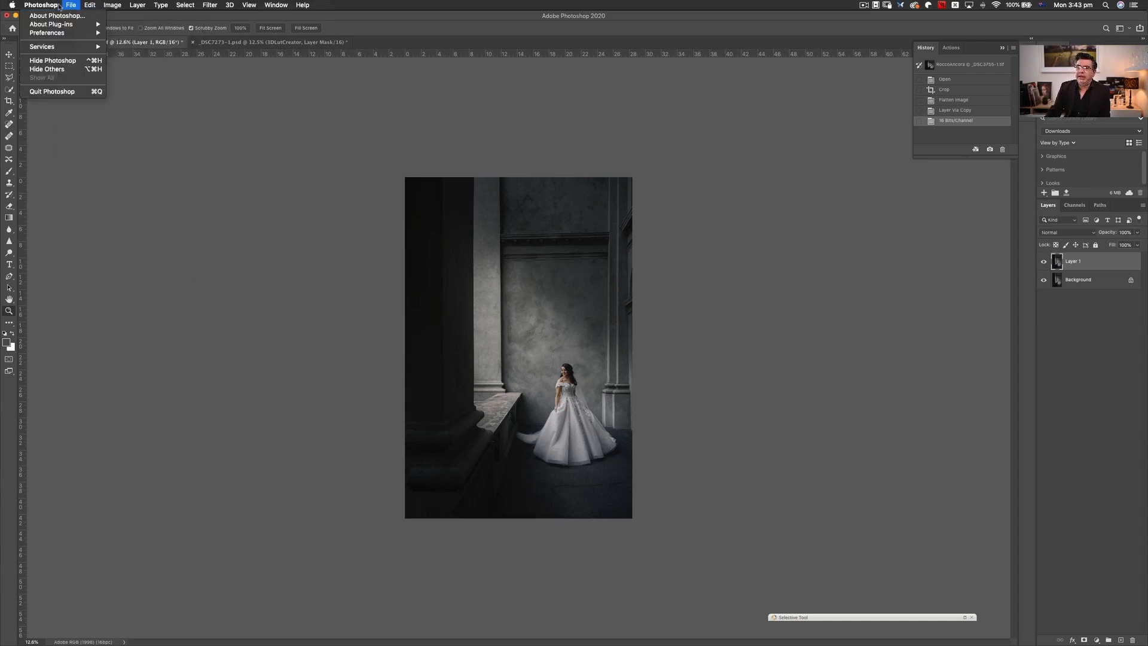
pyautogui.moveTo(48, 34)
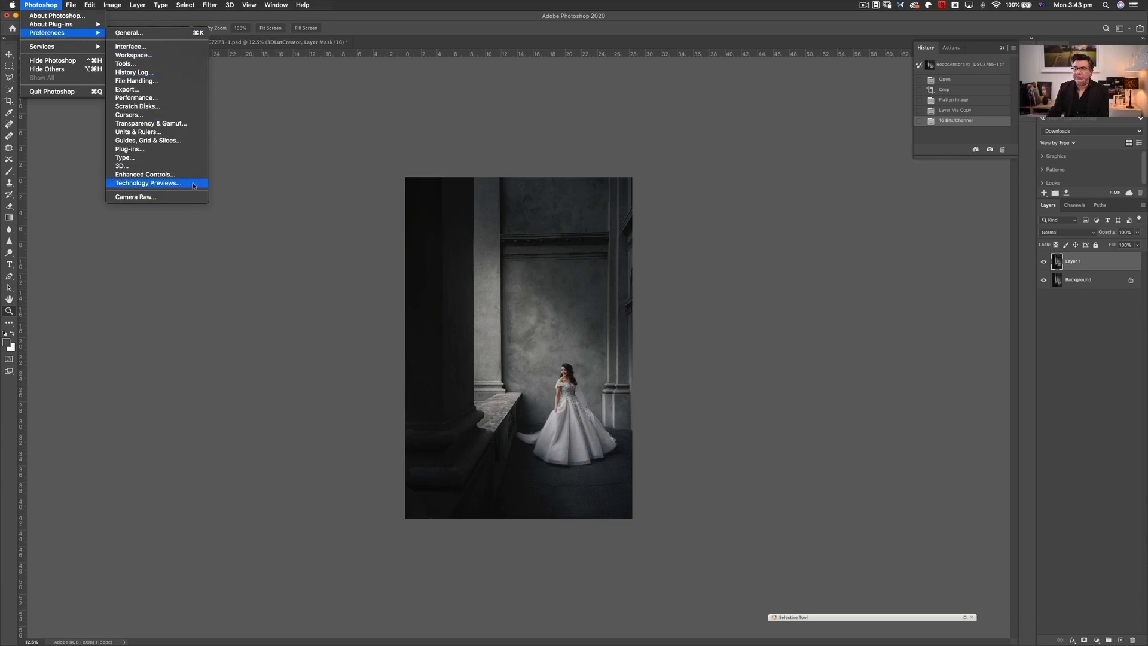
pyautogui.click(186, 184)
pyautogui.moveTo(657, 262); pyautogui.dragTo(545, 183)
pyautogui.moveTo(371, 194)
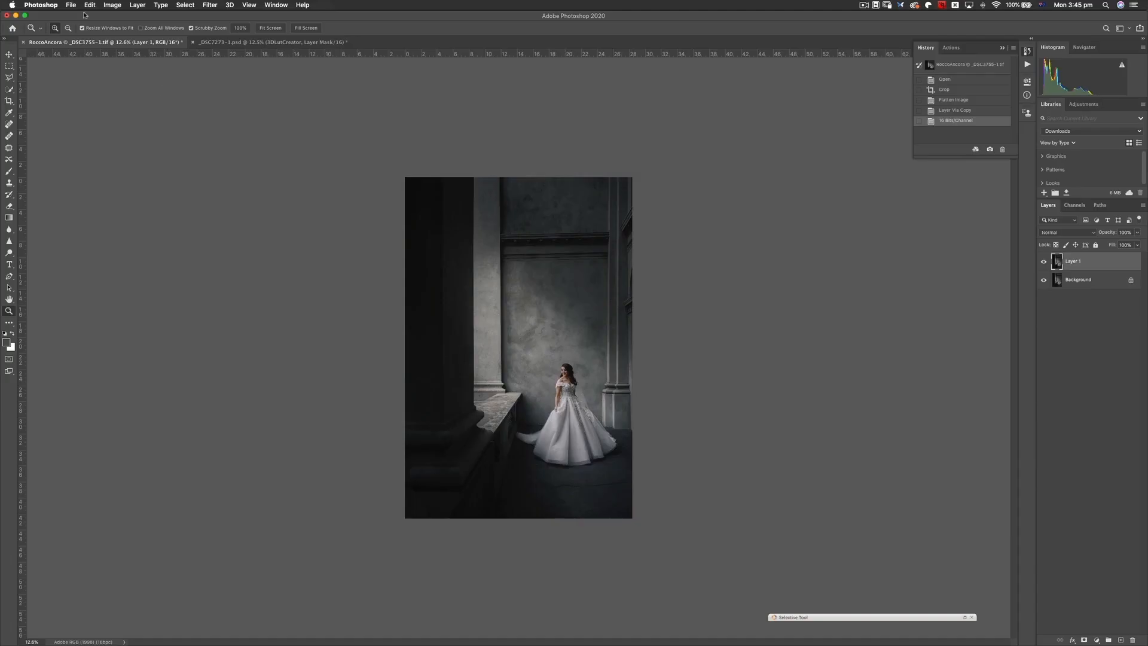
# - Reopen the Image Size settings and set the resampling method to Preserve Details 2.0
pyautogui.click(113, 5)
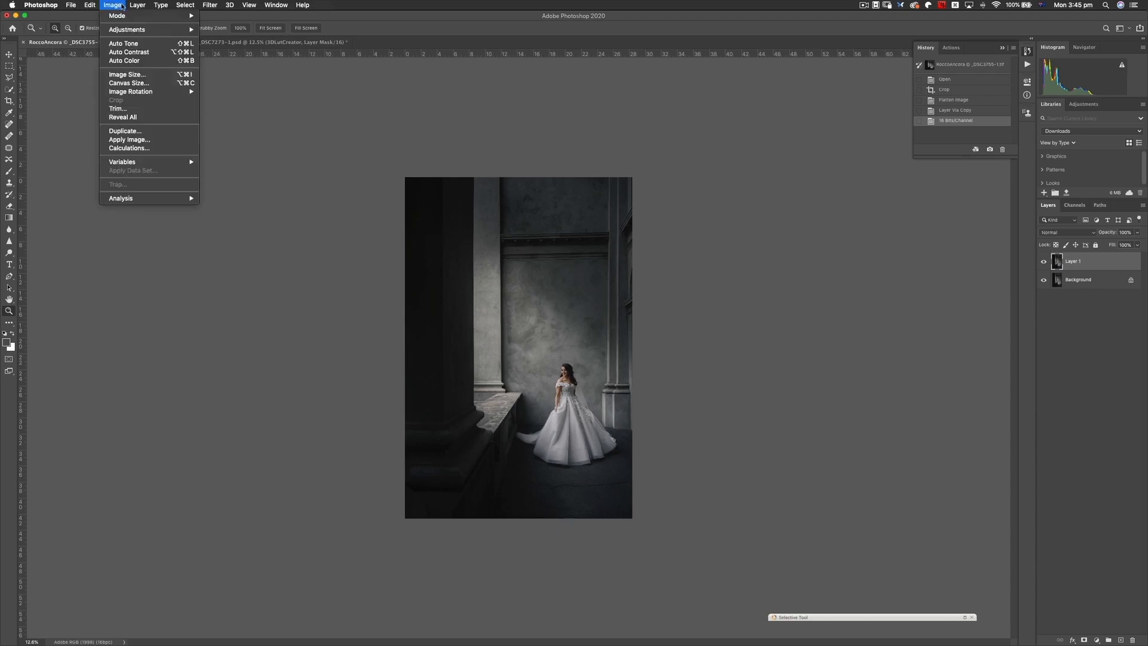
pyautogui.click(143, 76)
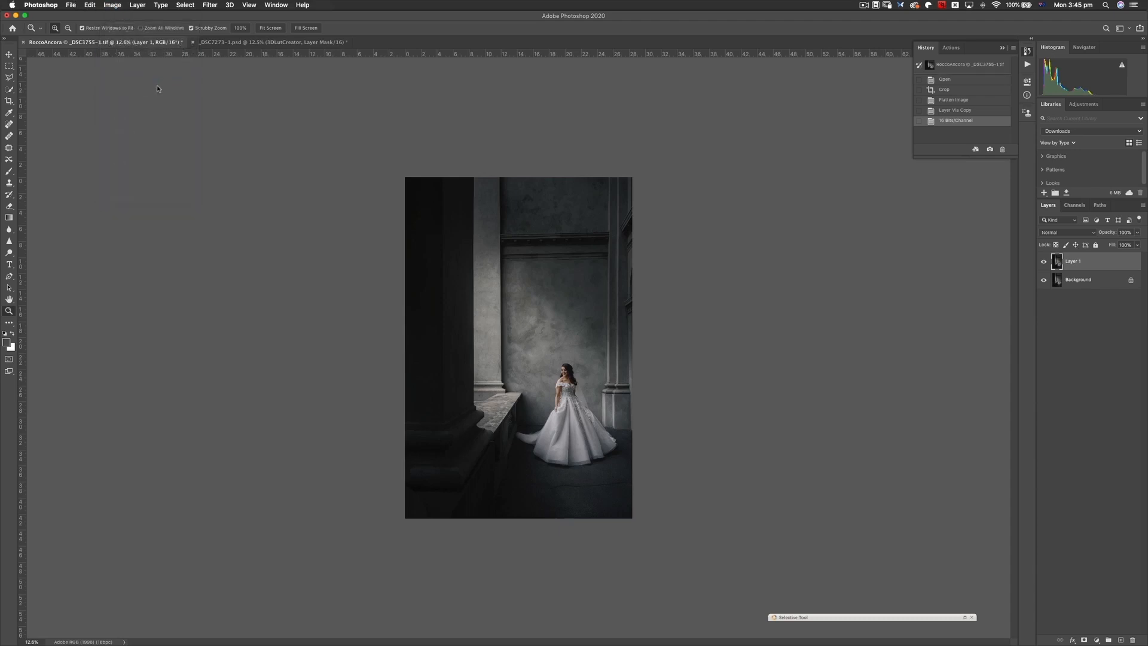
pyautogui.moveTo(355, 180); pyautogui.dragTo(357, 168)
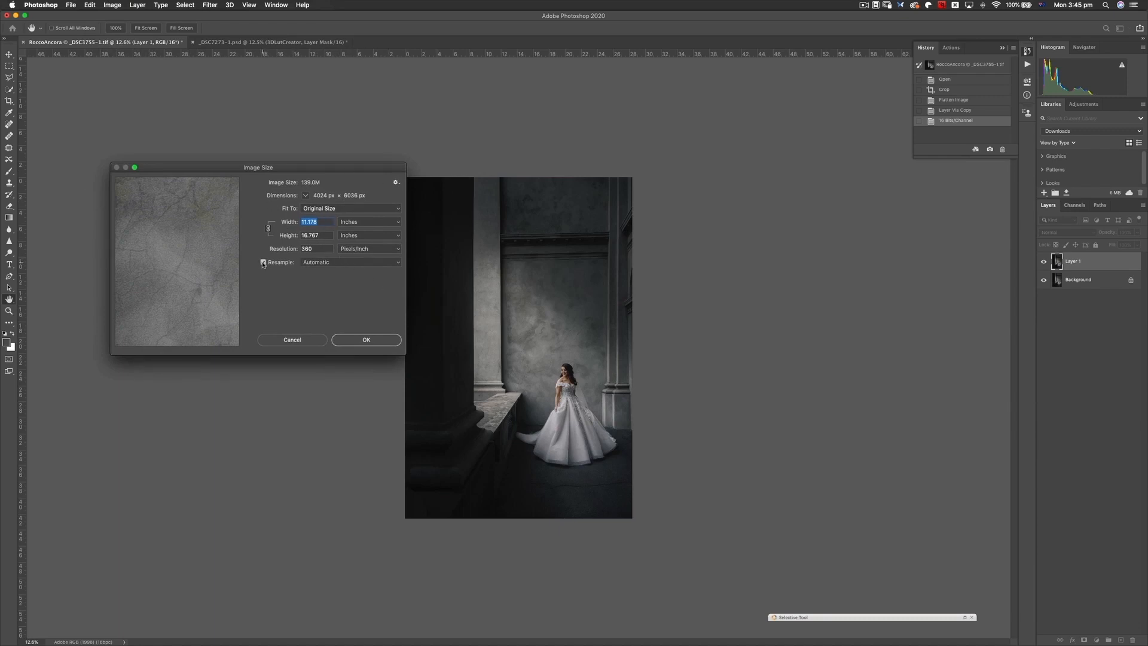
pyautogui.click(351, 266)
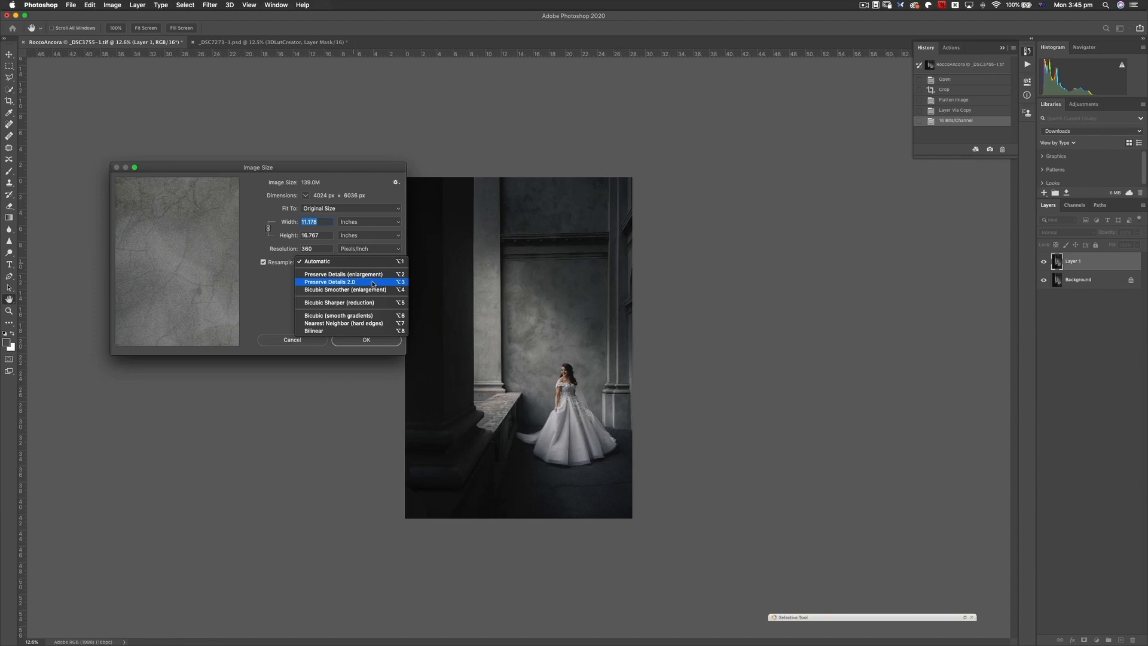
pyautogui.click(374, 284)
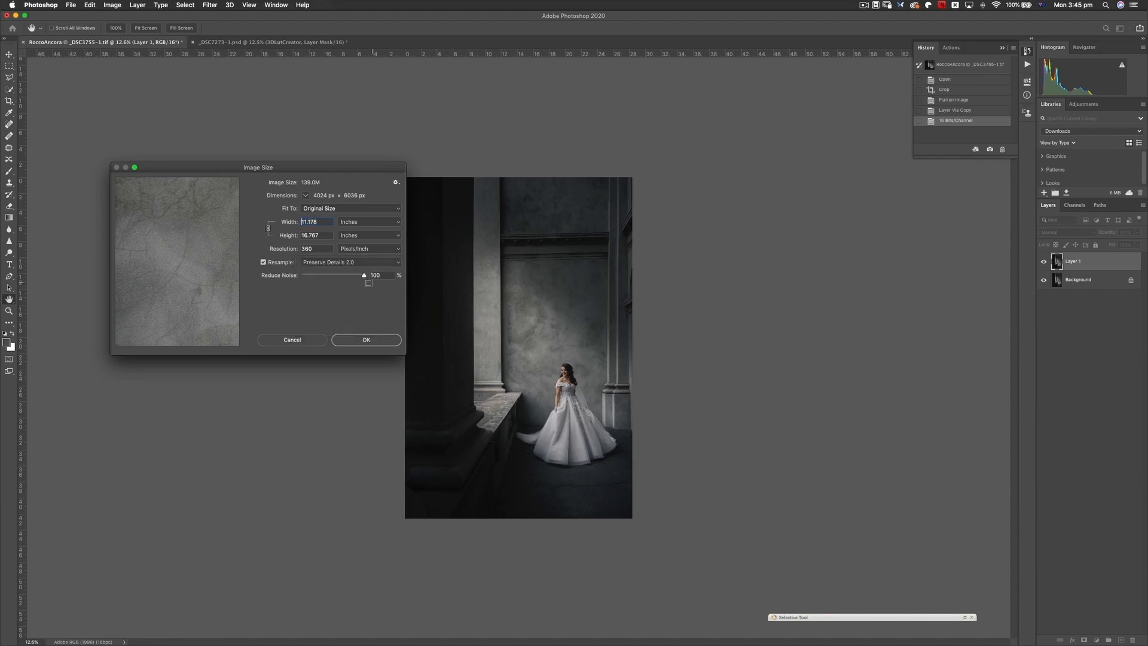
# - Show the bride's face in the resize preview and set the image width to 20 inches
pyautogui.click(566, 376)
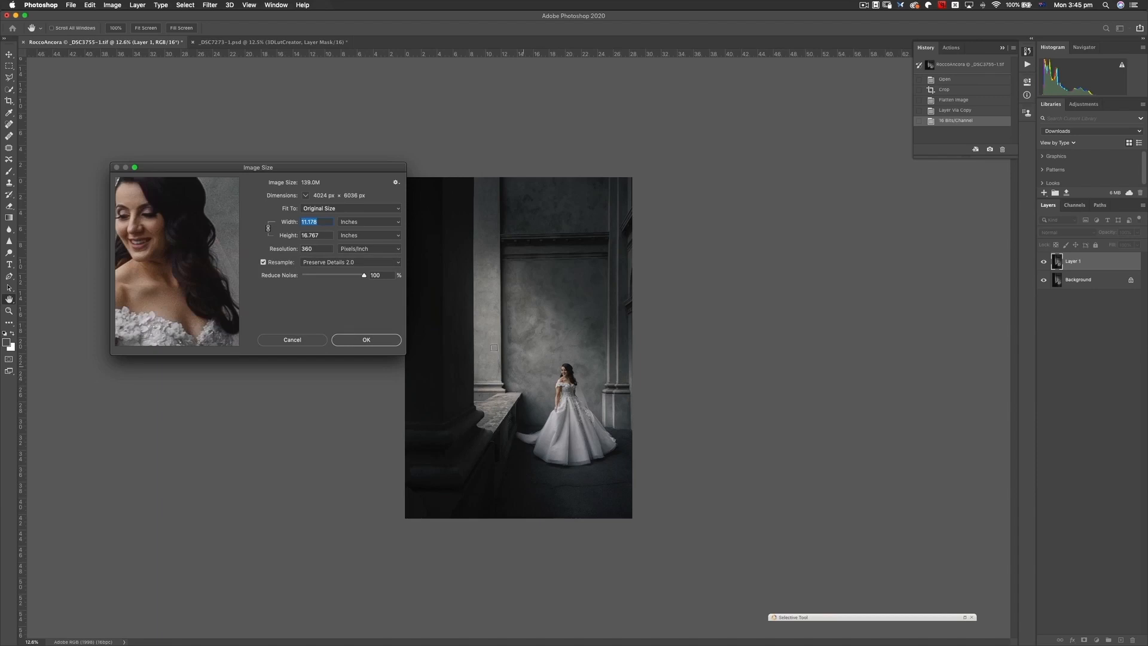
pyautogui.moveTo(205, 228); pyautogui.dragTo(202, 223)
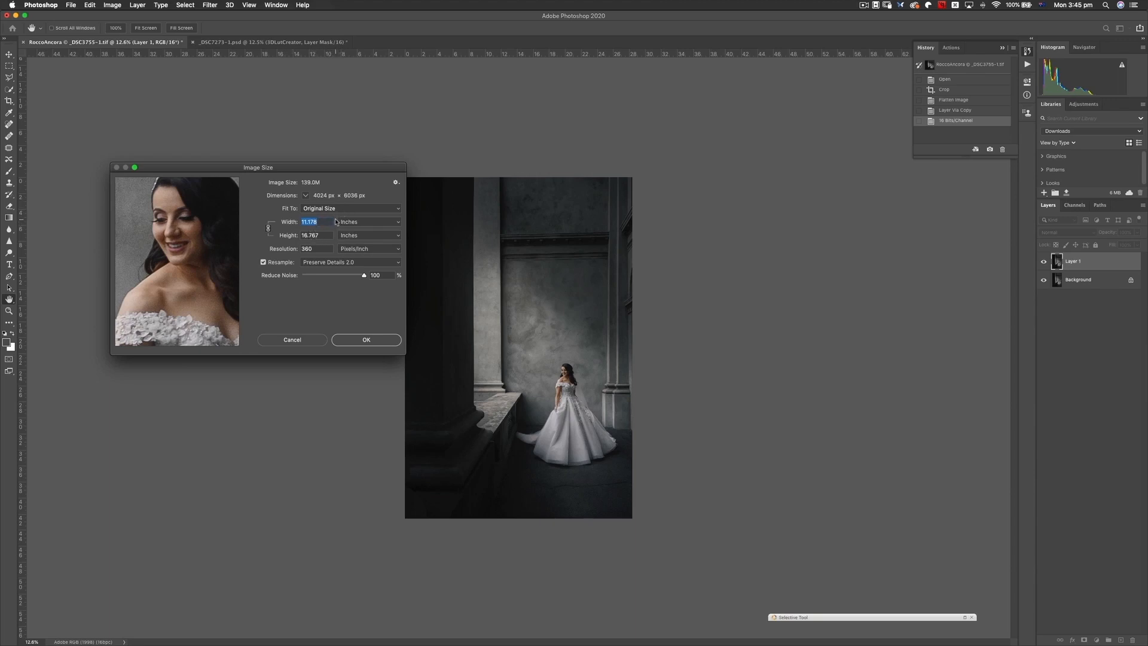
pyautogui.write('20')
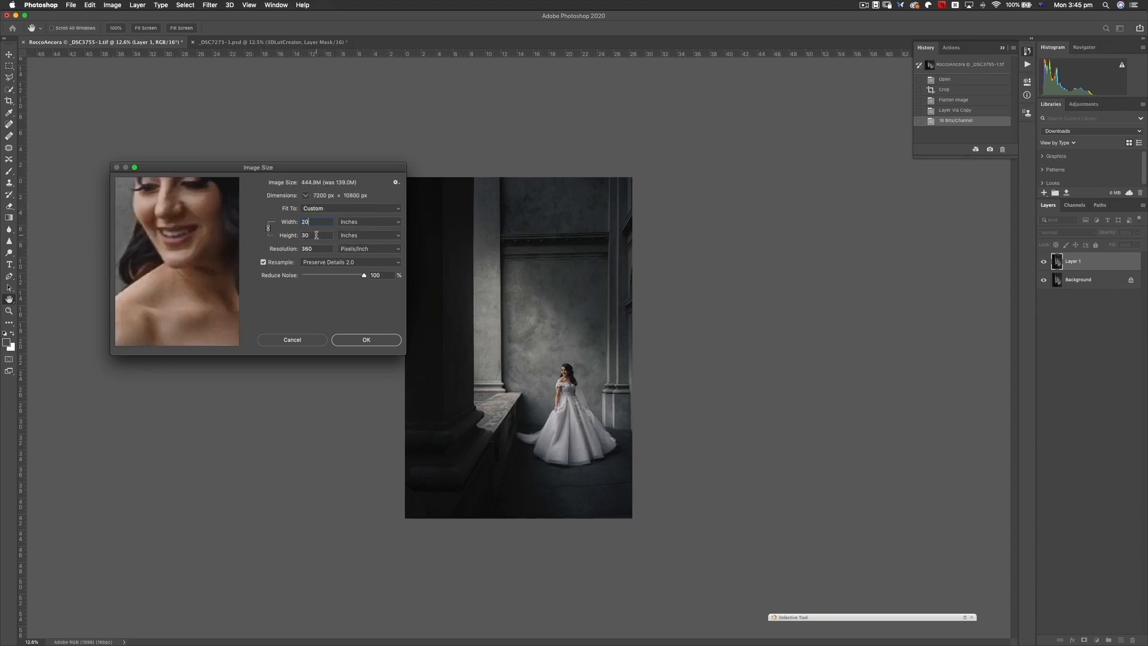
pyautogui.moveTo(199, 219); pyautogui.dragTo(205, 267)
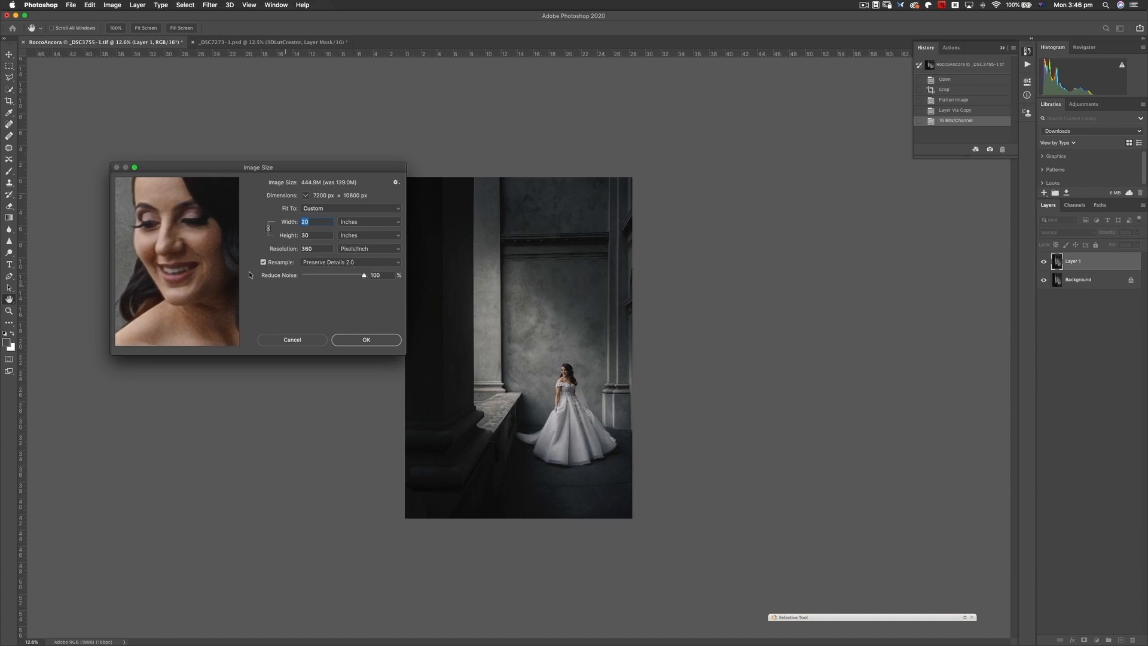
# - Compare Reduce Noise at 0% and 100% on the bride's face and shoulder in the resize preview
pyautogui.moveTo(364, 275); pyautogui.dragTo(205, 254)
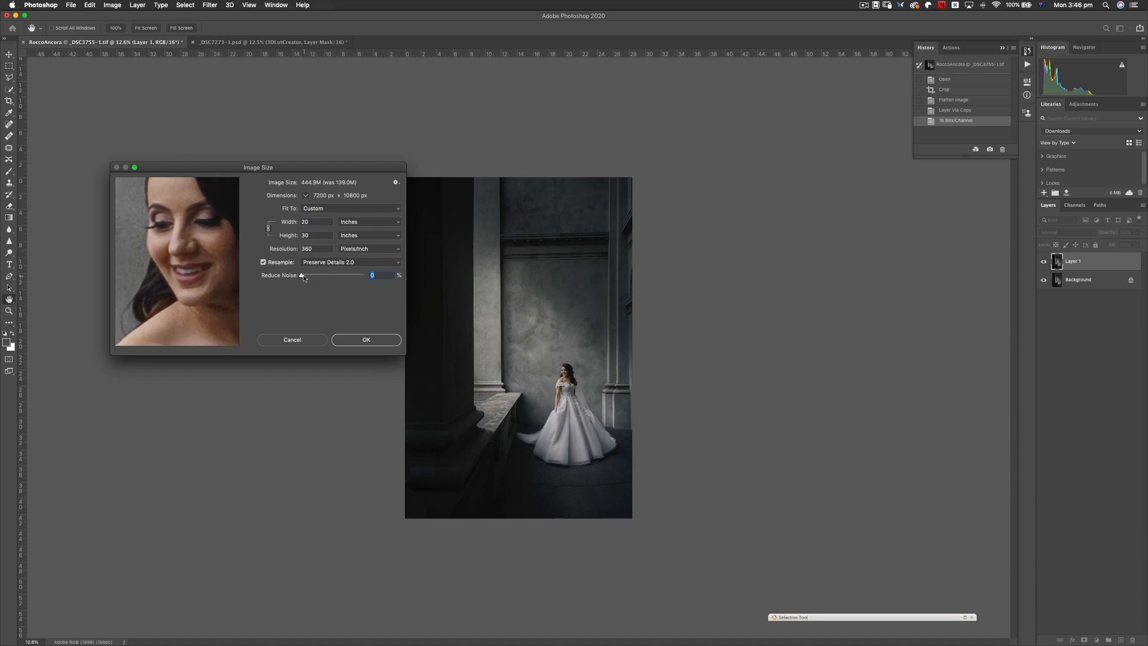
pyautogui.moveTo(304, 276); pyautogui.dragTo(360, 278)
pyautogui.moveTo(176, 291); pyautogui.dragTo(212, 241)
pyautogui.moveTo(187, 294)
pyautogui.mouseDown()
pyautogui.moveTo(207, 268)
pyautogui.moveTo(178, 277)
pyautogui.mouseUp()
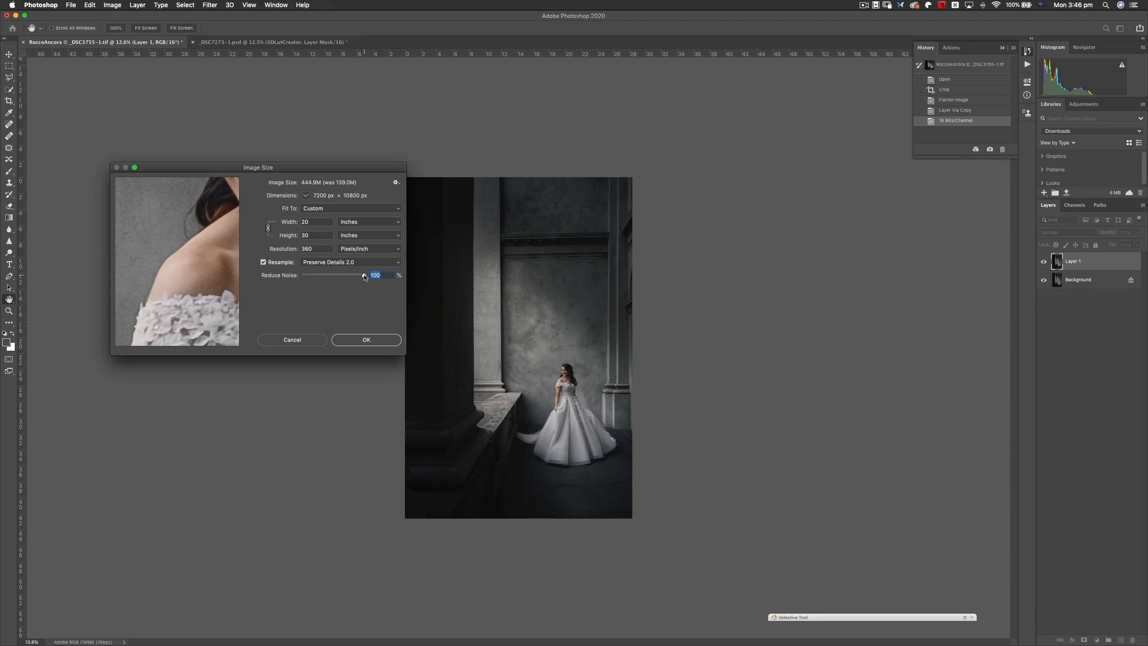
# - Set Reduce Noise to 12% and inspect the bride's face in the resize preview
pyautogui.moveTo(364, 275); pyautogui.dragTo(189, 281)
pyautogui.moveTo(304, 276); pyautogui.dragTo(317, 276)
pyautogui.moveTo(226, 241); pyautogui.dragTo(217, 276)
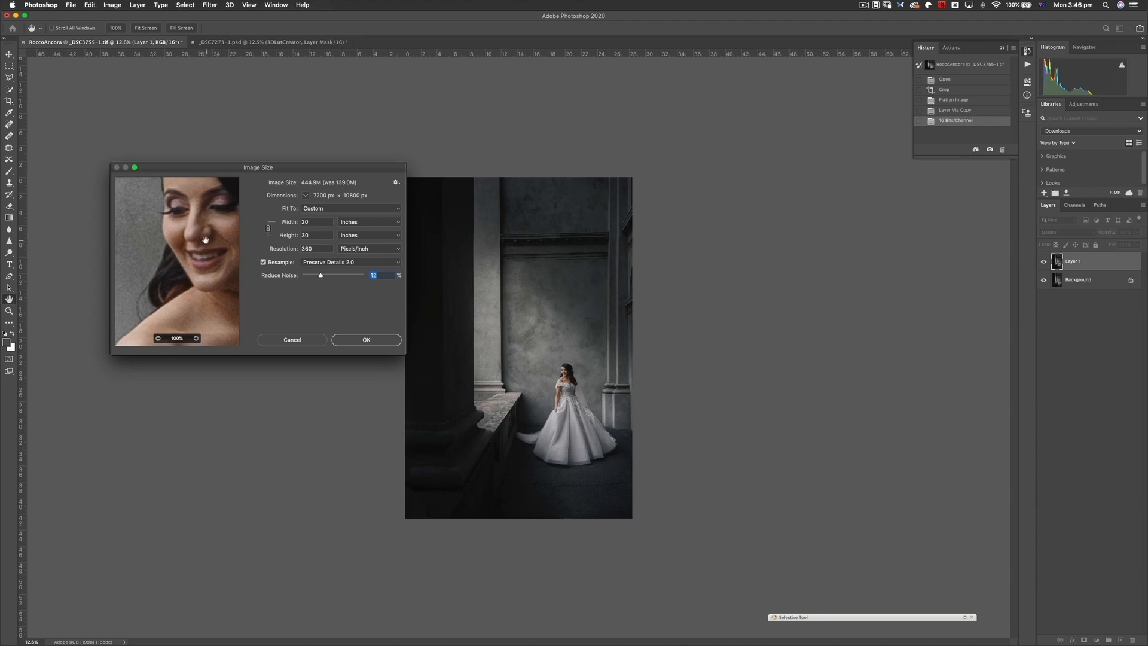
pyautogui.moveTo(215, 238); pyautogui.dragTo(207, 248)
pyautogui.moveTo(308, 171); pyautogui.dragTo(289, 185)
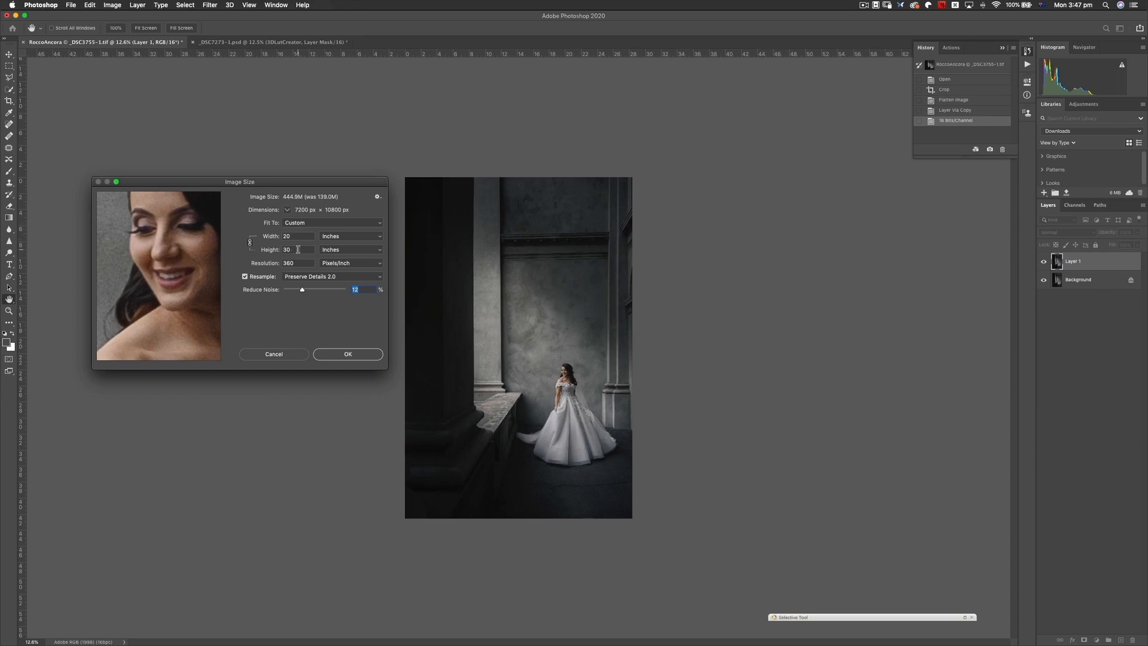
# - Set the resampling method to Automatic and reopen the list of resampling methods
pyautogui.click(341, 276)
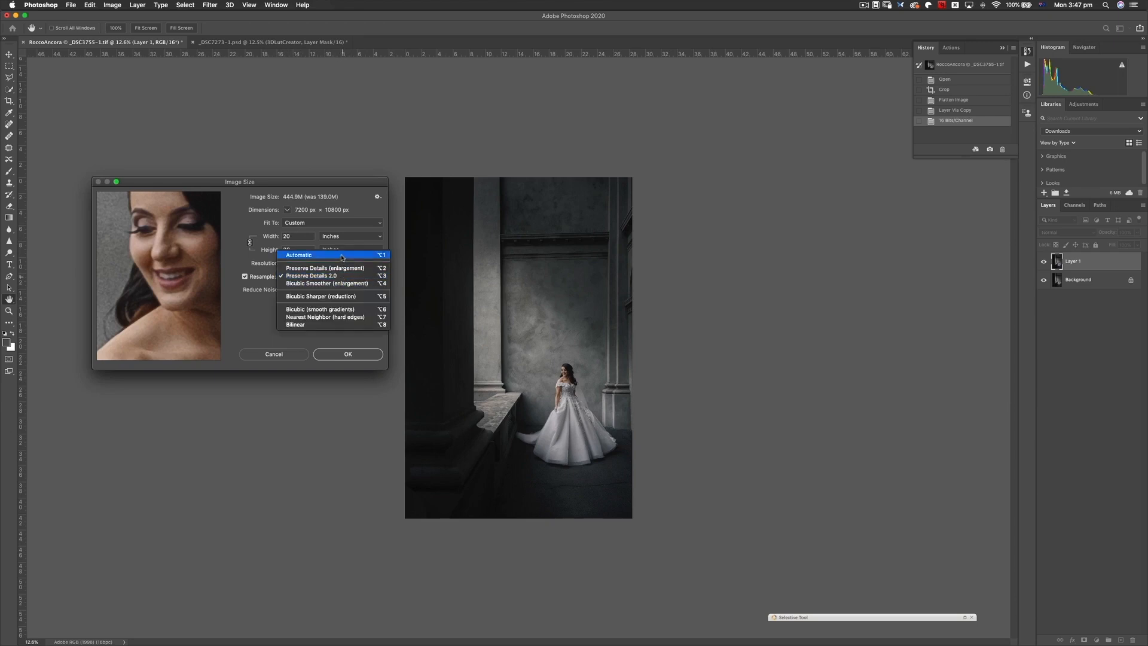
pyautogui.click(342, 255)
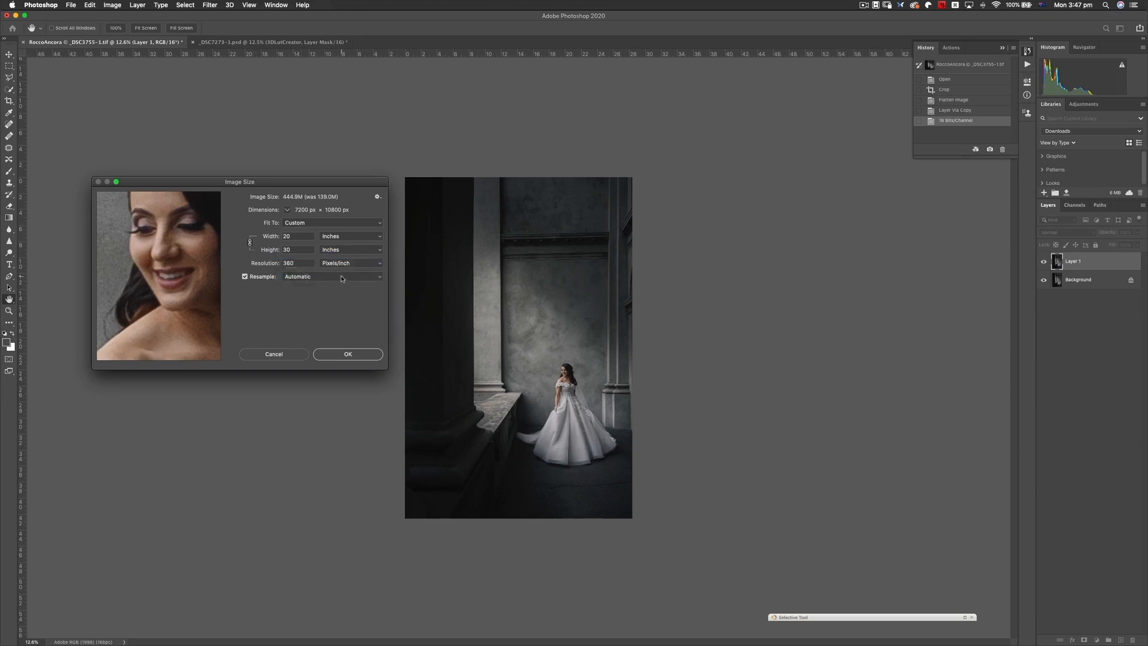
pyautogui.click(342, 278)
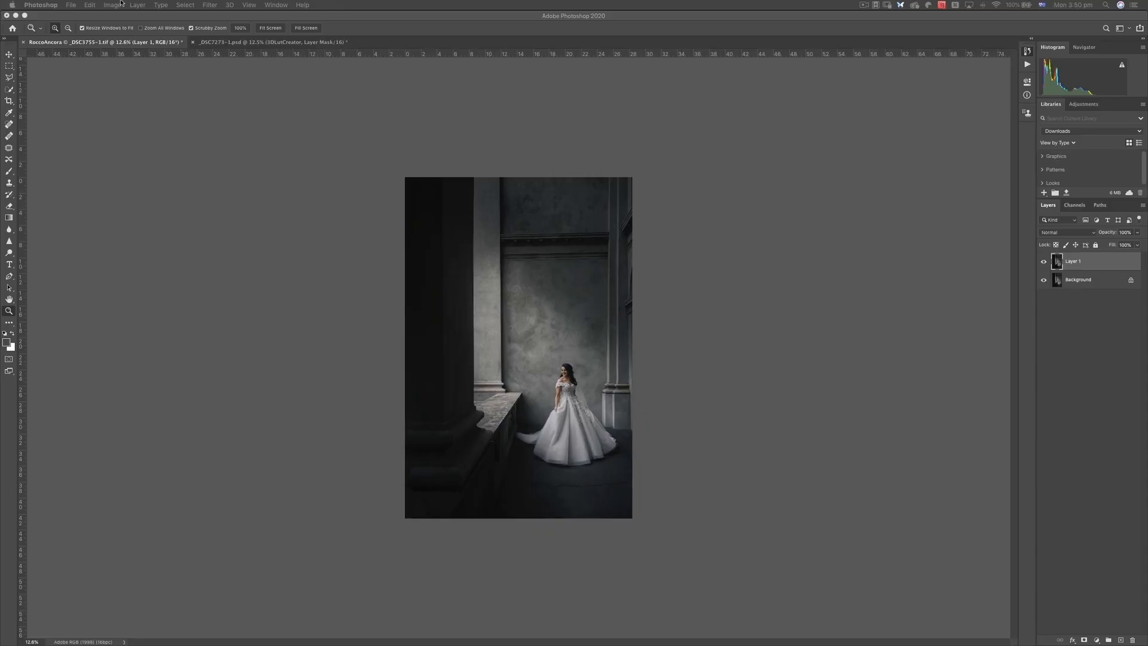
# - Reopen the Image Size settings for the bride photo and choose Preserve Details 2.0 as the resampling method
pyautogui.click(111, 5)
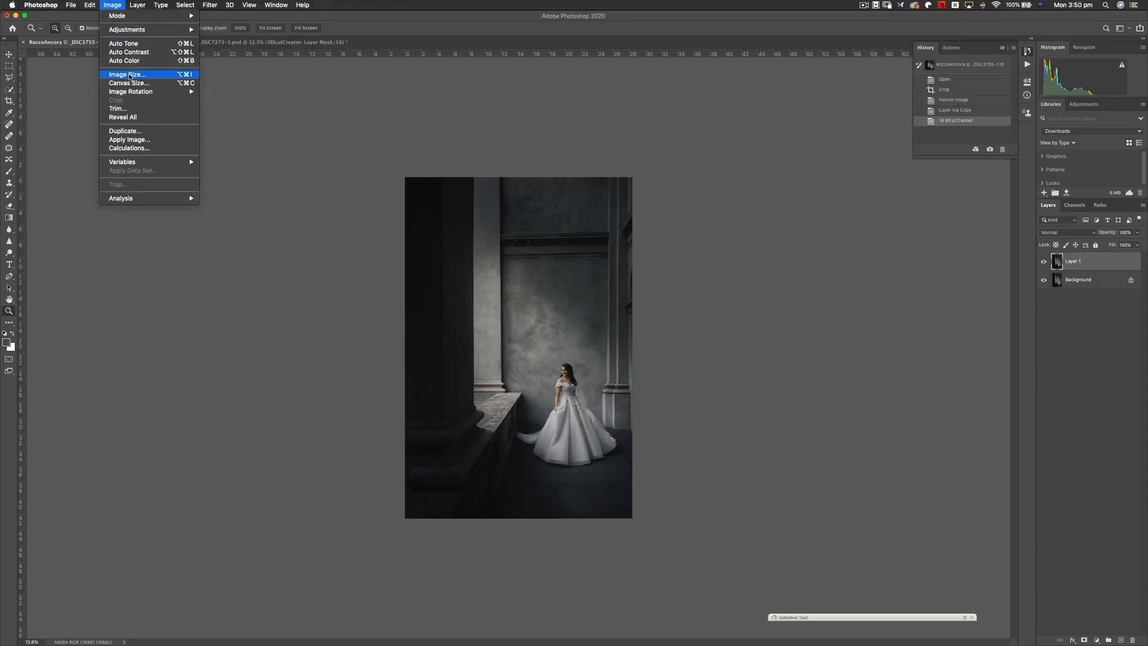
pyautogui.click(124, 74)
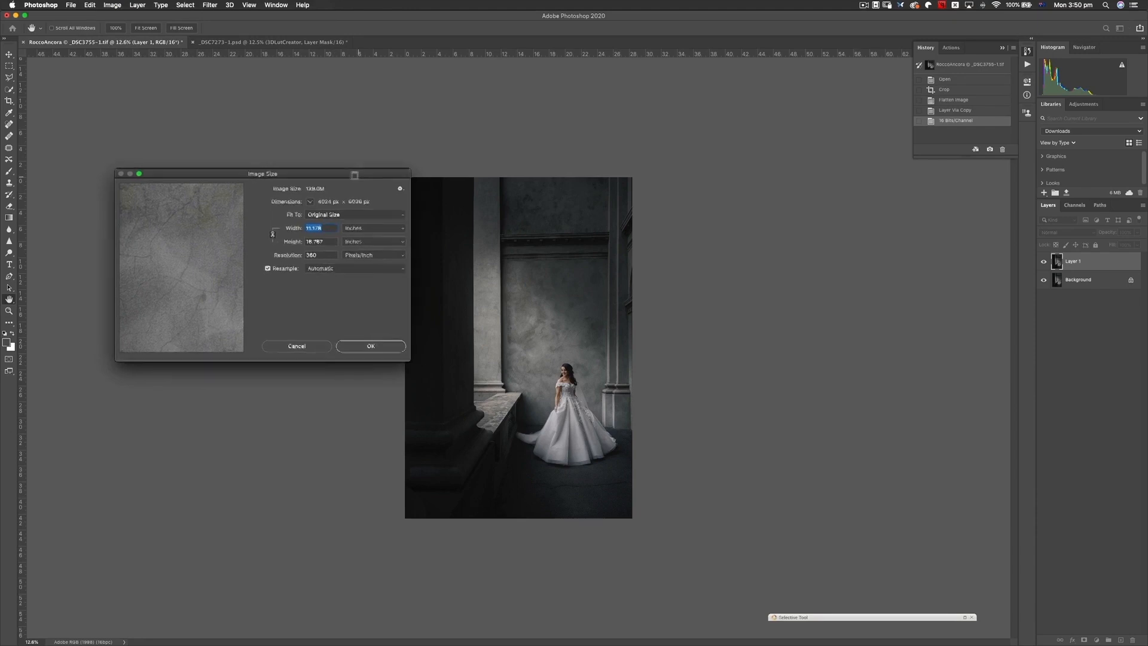
pyautogui.click(340, 266)
pyautogui.click(359, 287)
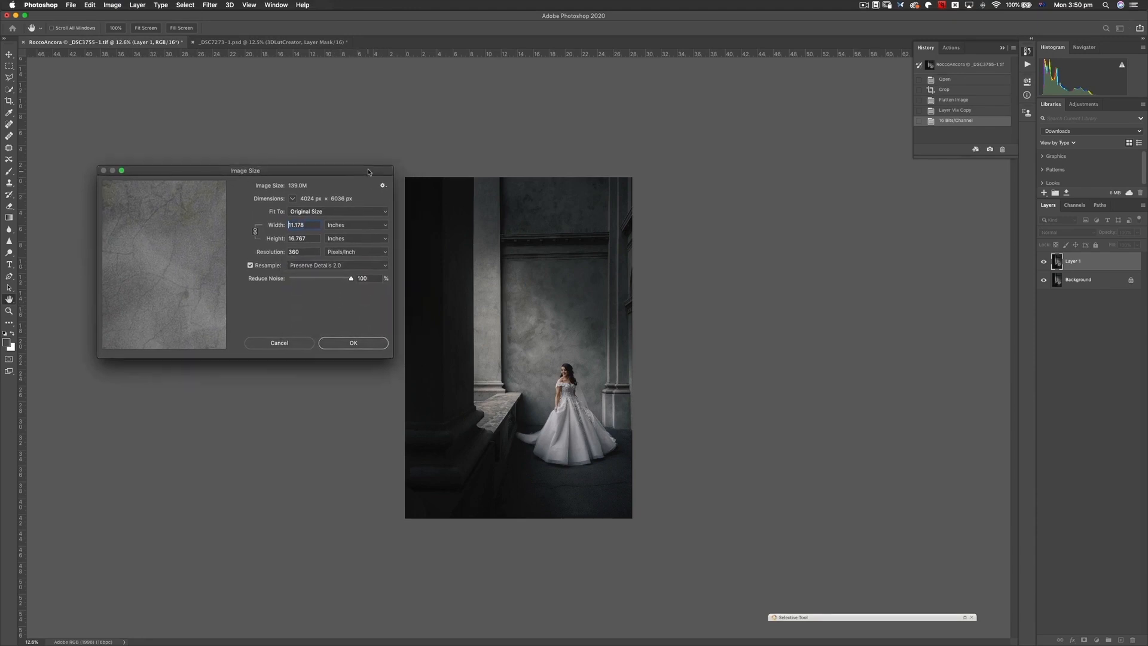
# - Bring the bride's face into the resize preview and set the image width to 20 inches
pyautogui.doubleClick(312, 228)
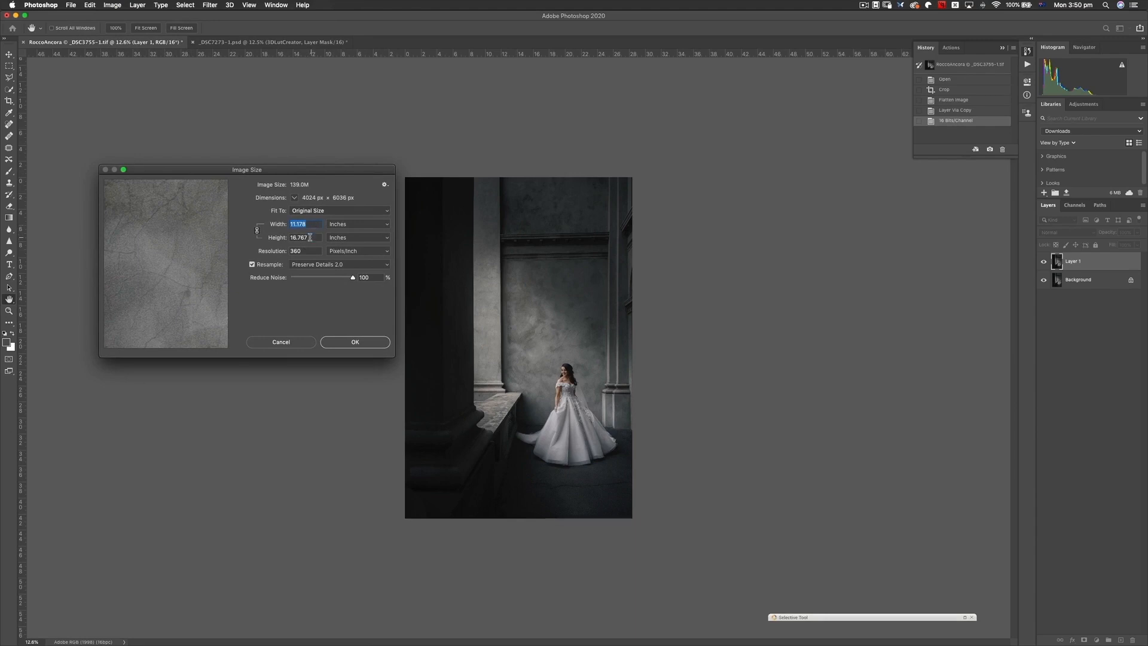
pyautogui.click(556, 376)
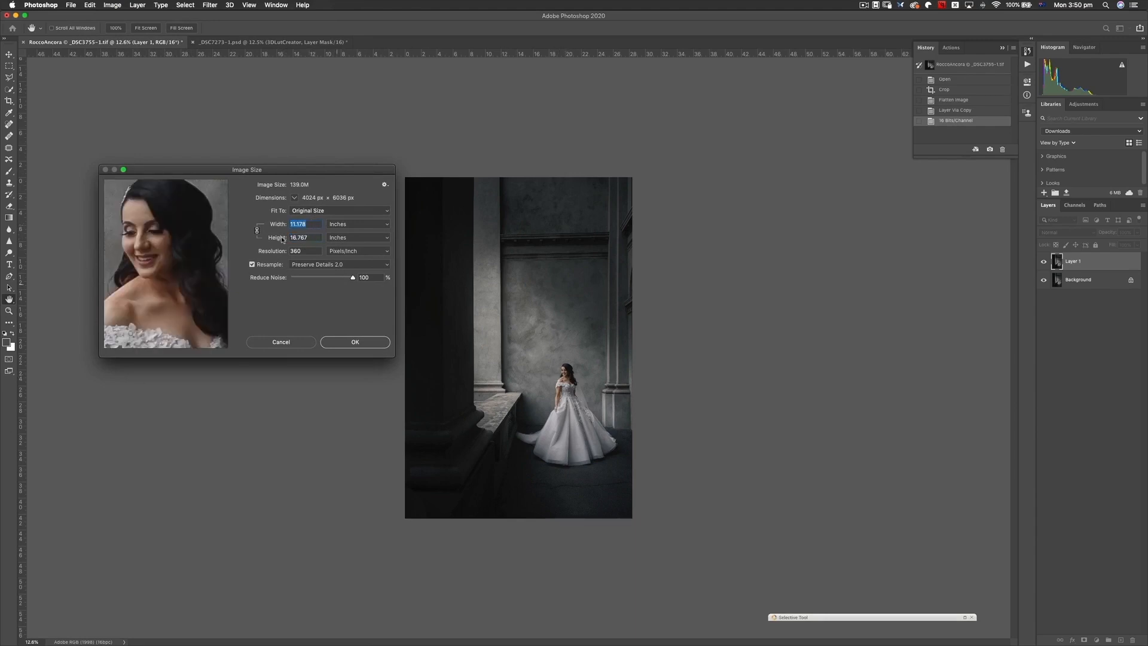
pyautogui.moveTo(201, 229); pyautogui.dragTo(191, 224)
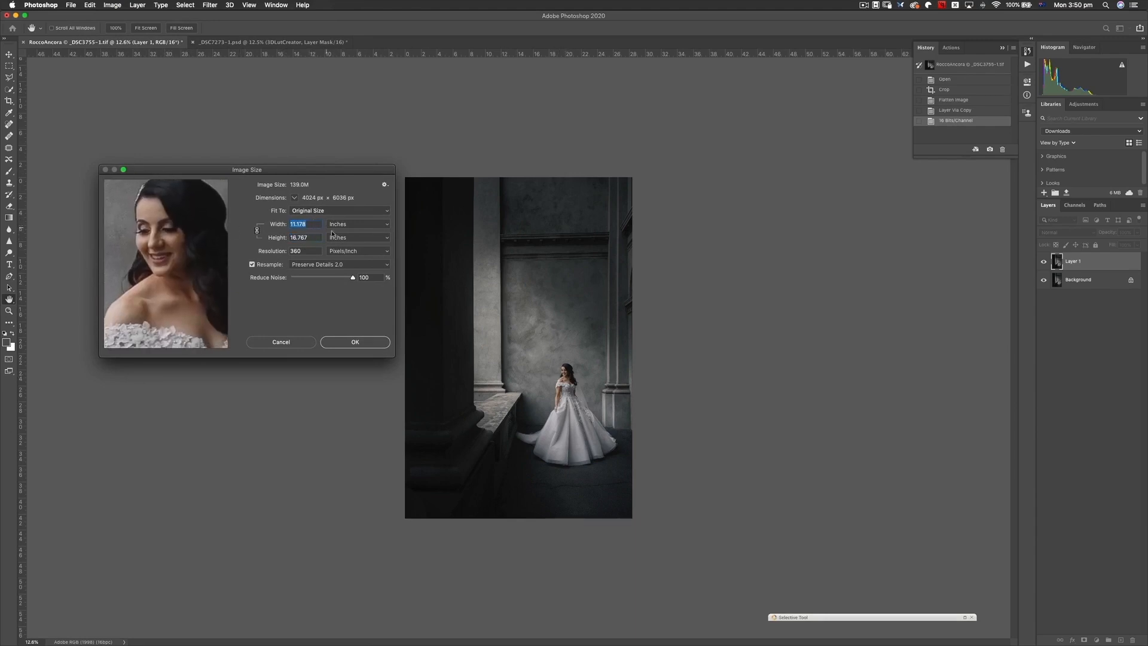
pyautogui.click(311, 225)
pyautogui.moveTo(317, 224); pyautogui.dragTo(289, 223)
pyautogui.moveTo(225, 275)
pyautogui.write('20')
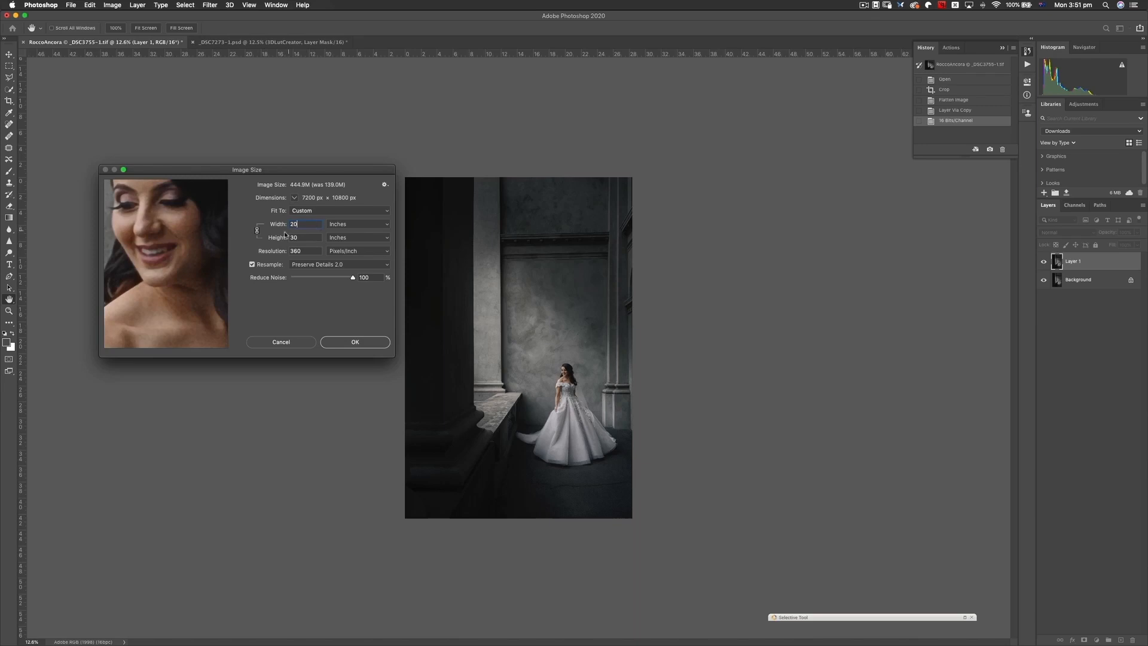
# - Set the image width to 40 inches and show the bride's nose and mouth in the resize preview
pyautogui.moveTo(305, 224); pyautogui.dragTo(250, 220)
pyautogui.write('40')
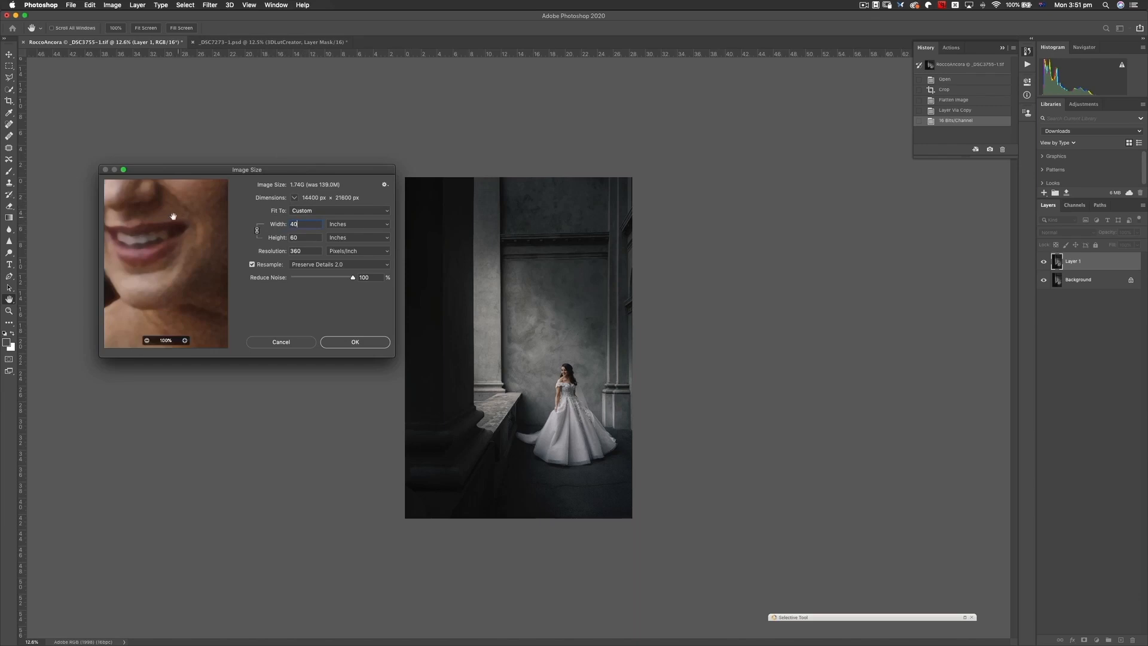
pyautogui.moveTo(165, 219); pyautogui.dragTo(202, 266)
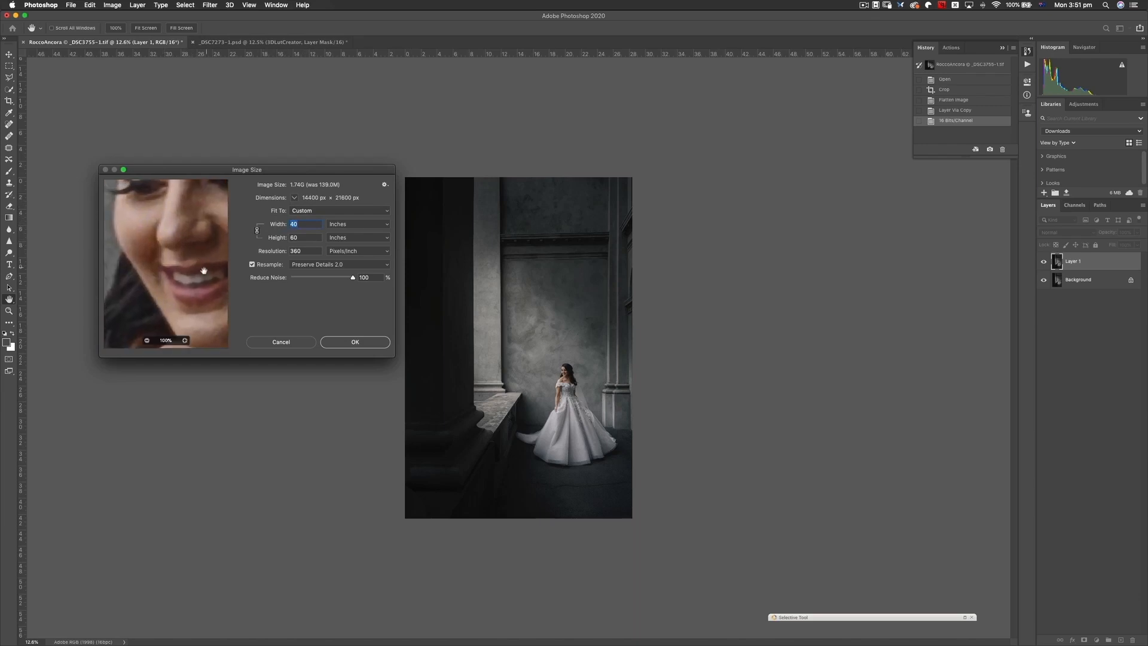
# - Set Reduce Noise to 0%, examine the bride's face in the preview, and cancel the resize
pyautogui.moveTo(352, 278); pyautogui.dragTo(198, 267)
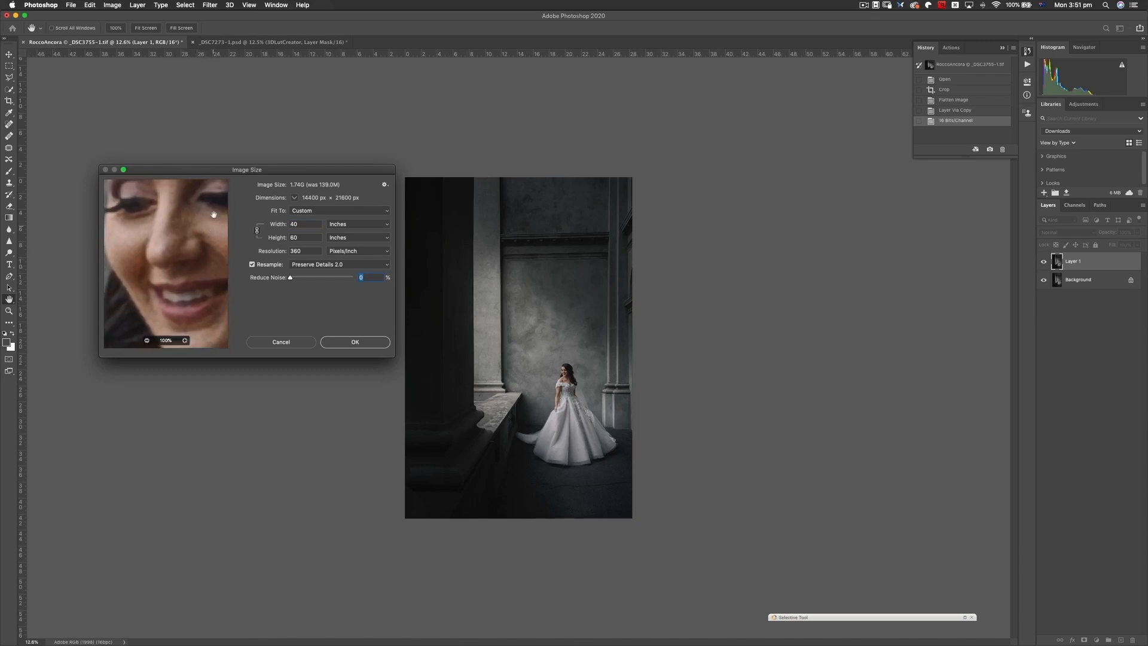
pyautogui.moveTo(162, 281); pyautogui.dragTo(184, 271)
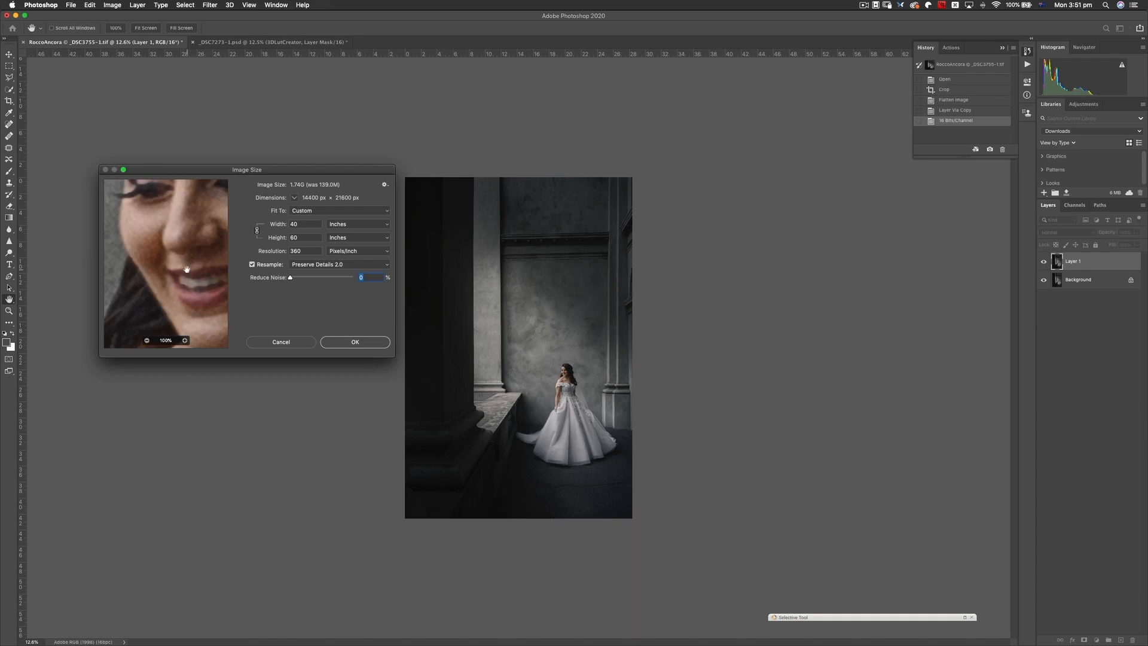
pyautogui.moveTo(185, 269); pyautogui.dragTo(190, 266)
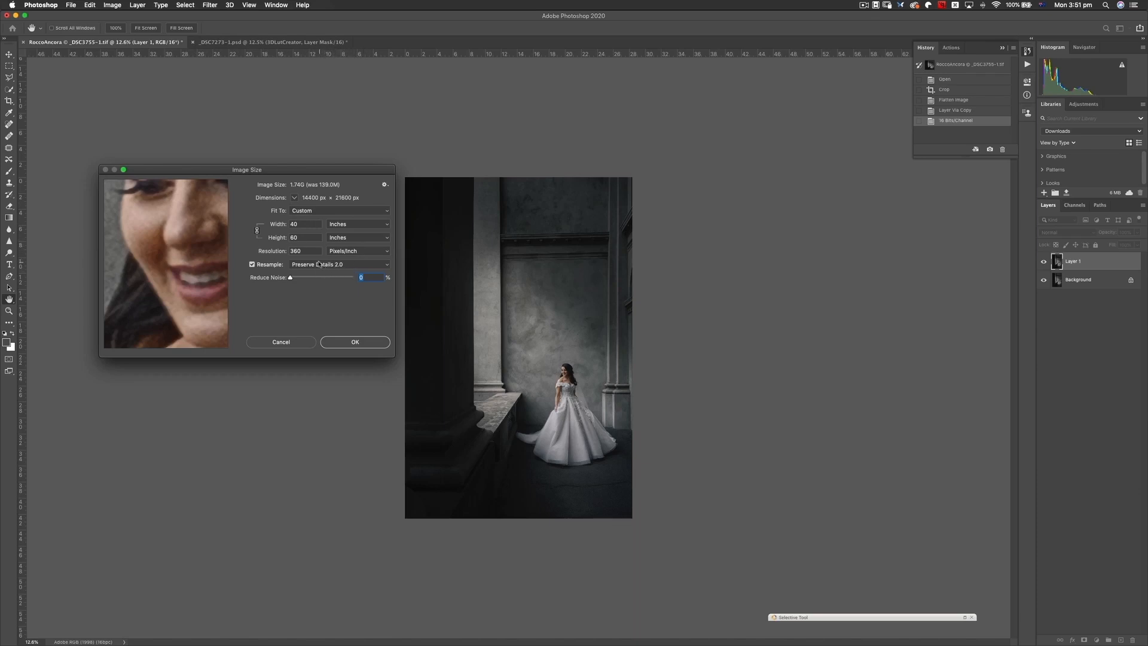
pyautogui.click(281, 342)
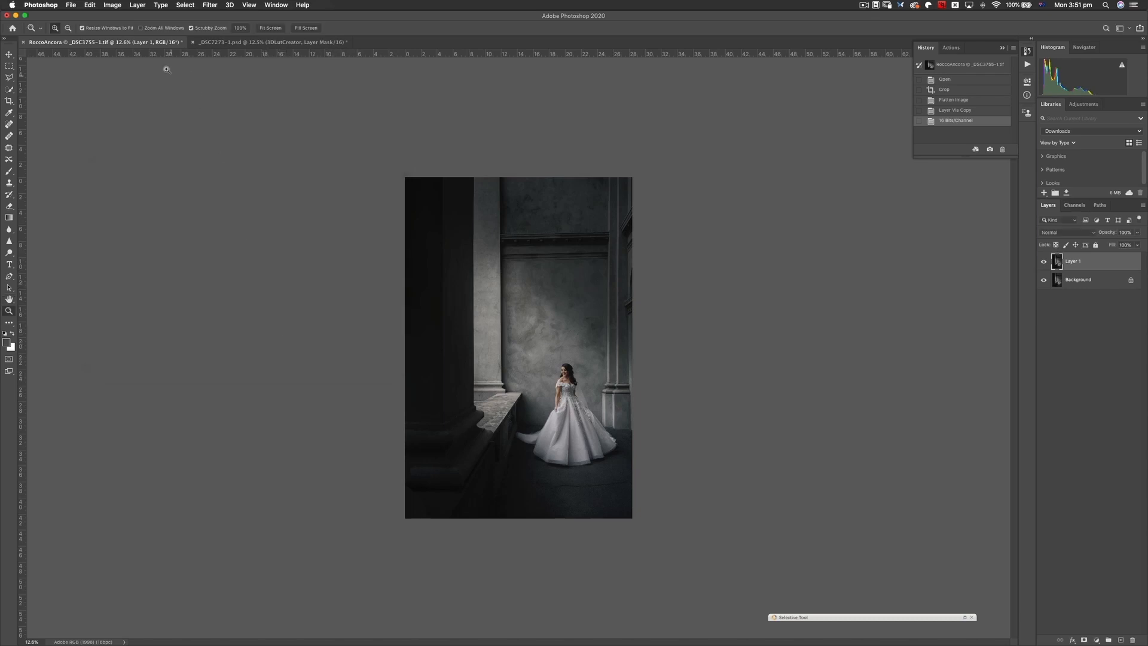
# - Open the Image Size settings again and switch the resampling method from Automatic to Preserve Details 2.0
pyautogui.click(112, 5)
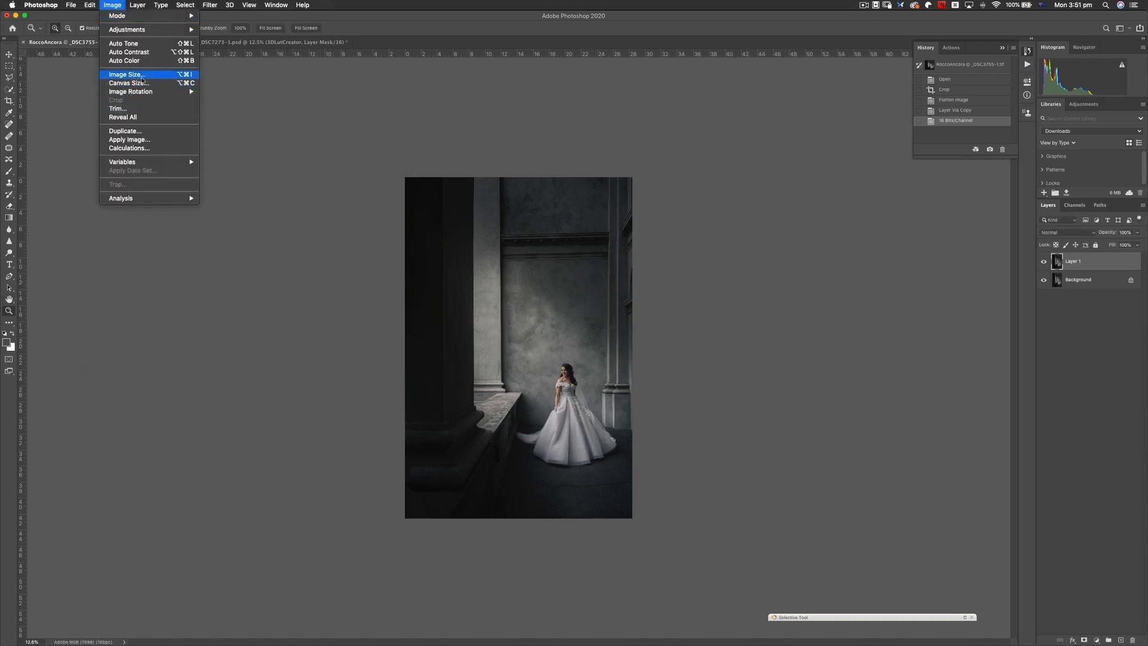
pyautogui.click(139, 78)
pyautogui.moveTo(344, 170)
pyautogui.mouseDown()
pyautogui.moveTo(358, 161)
pyautogui.moveTo(344, 161)
pyautogui.mouseUp()
pyautogui.click(324, 255)
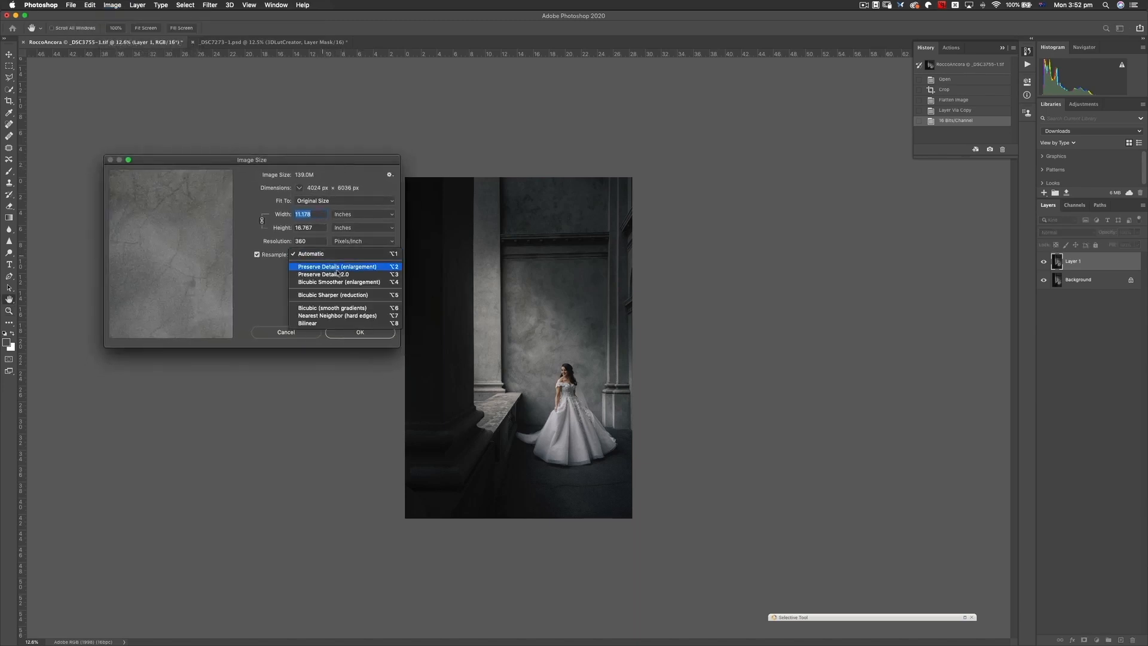
pyautogui.click(341, 276)
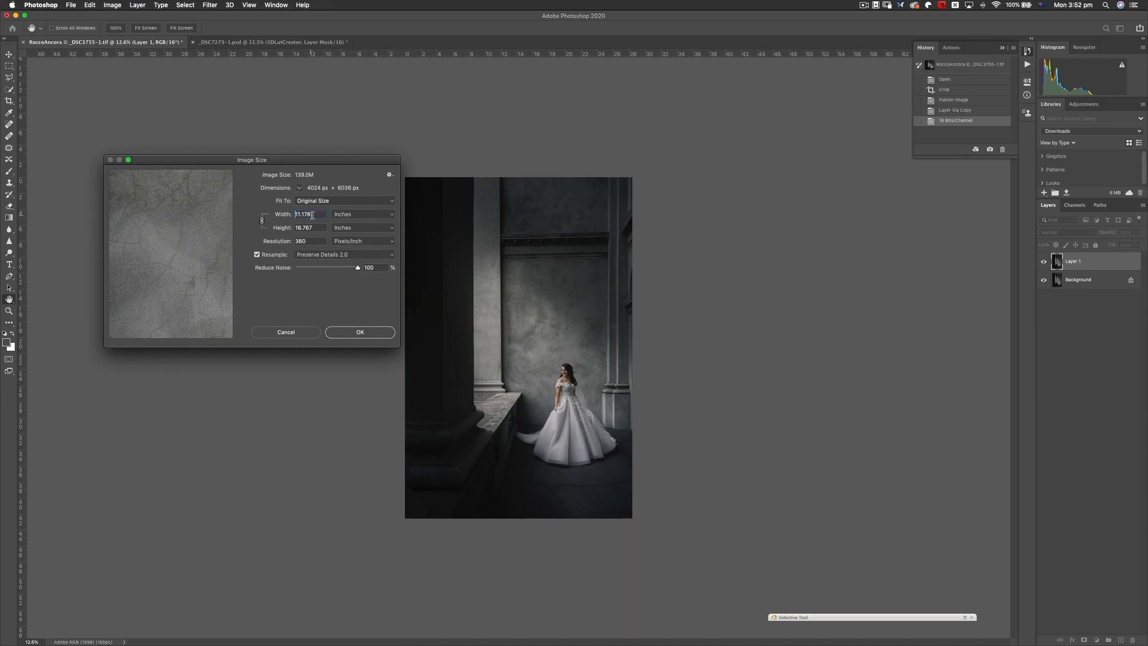
# - Switch the size units to Percent and enlarge the image to 110 percent
pyautogui.click(352, 216)
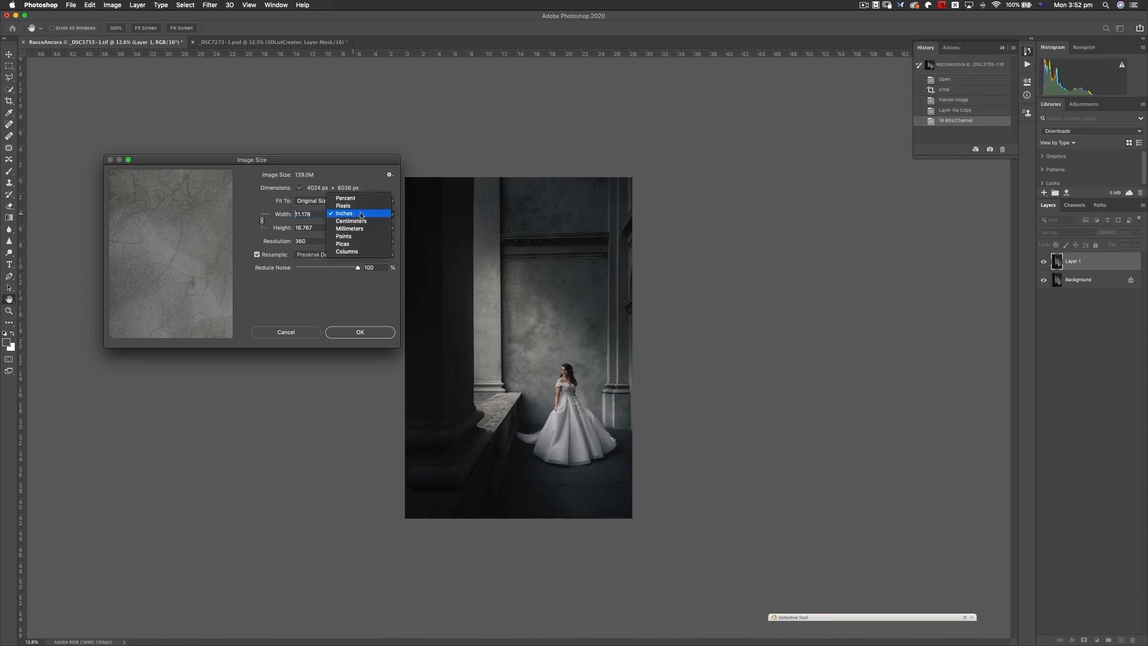
pyautogui.click(378, 214)
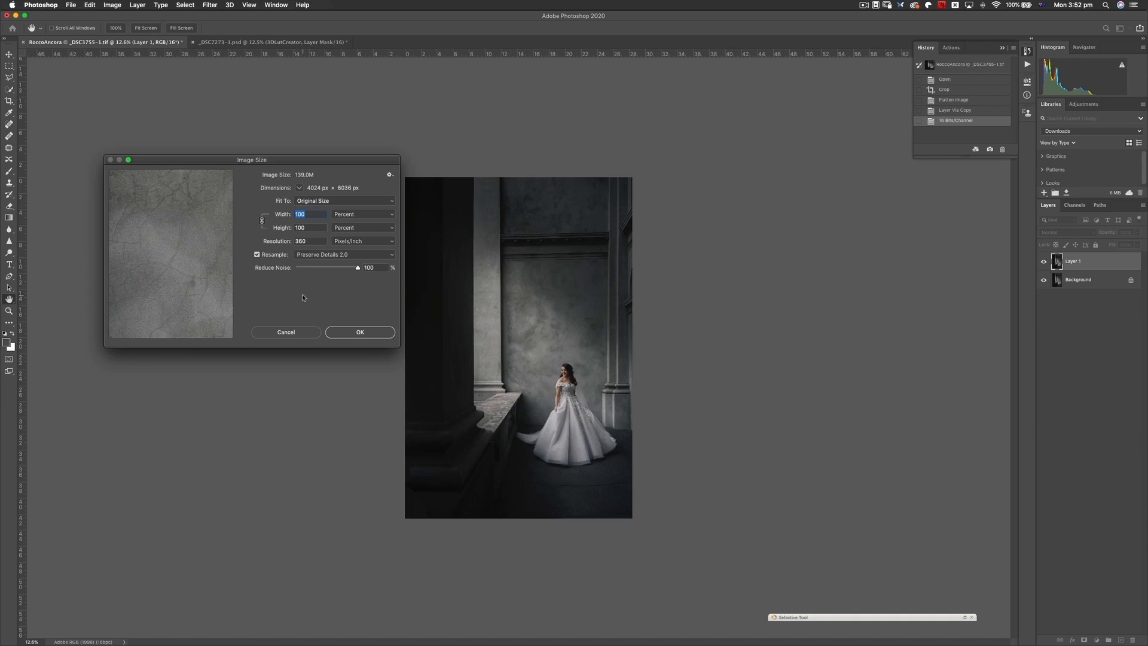
pyautogui.write('110')
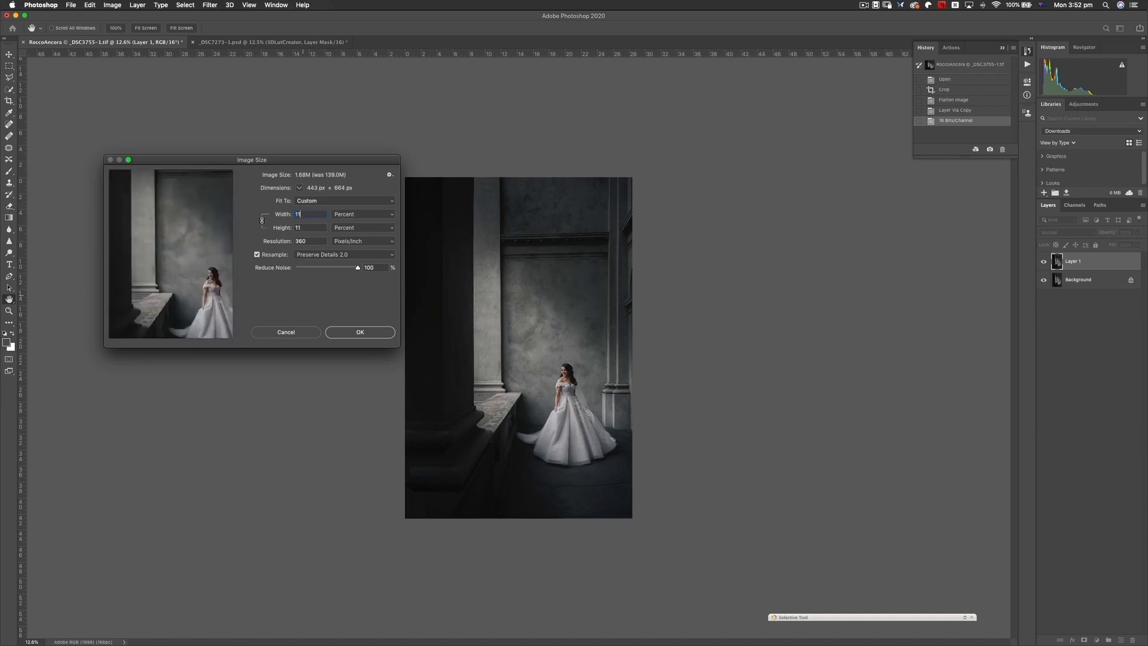
pyautogui.click(362, 332)
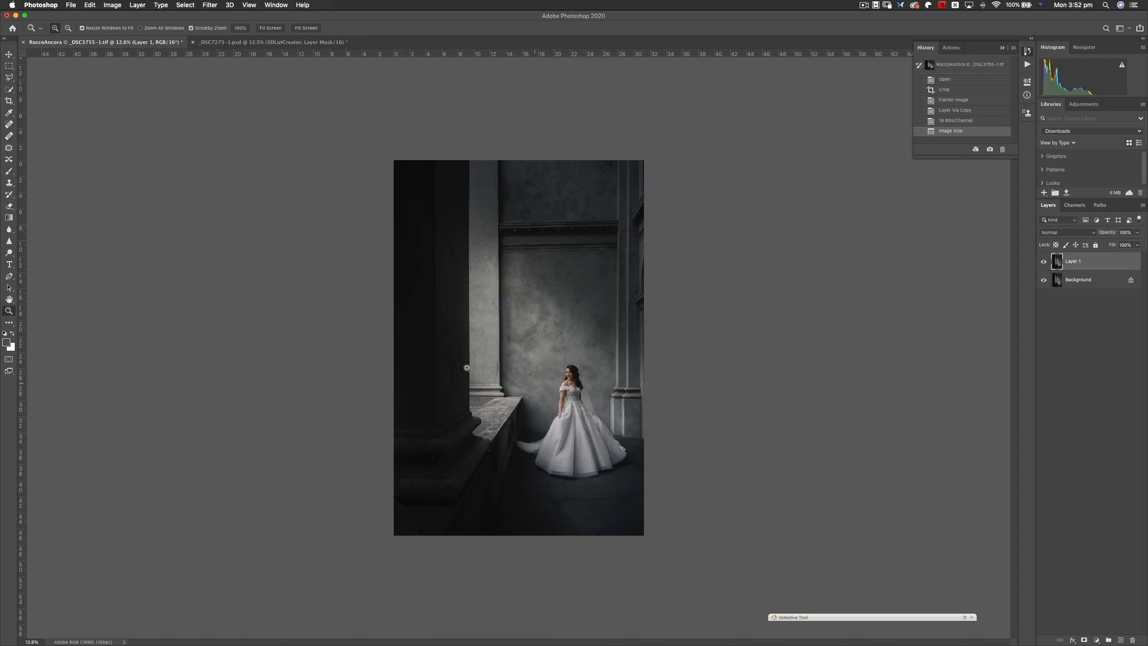
# - Set up a second 110 percent enlargement of the image and inspect the wall texture in the preview
pyautogui.click(112, 5)
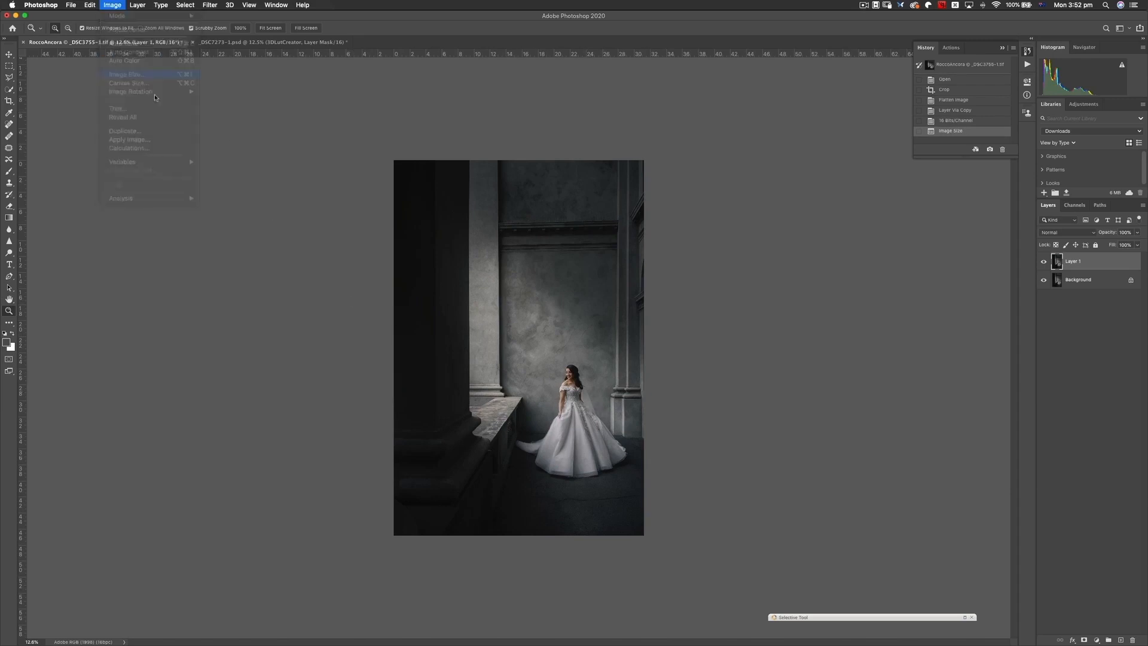
pyautogui.click(129, 76)
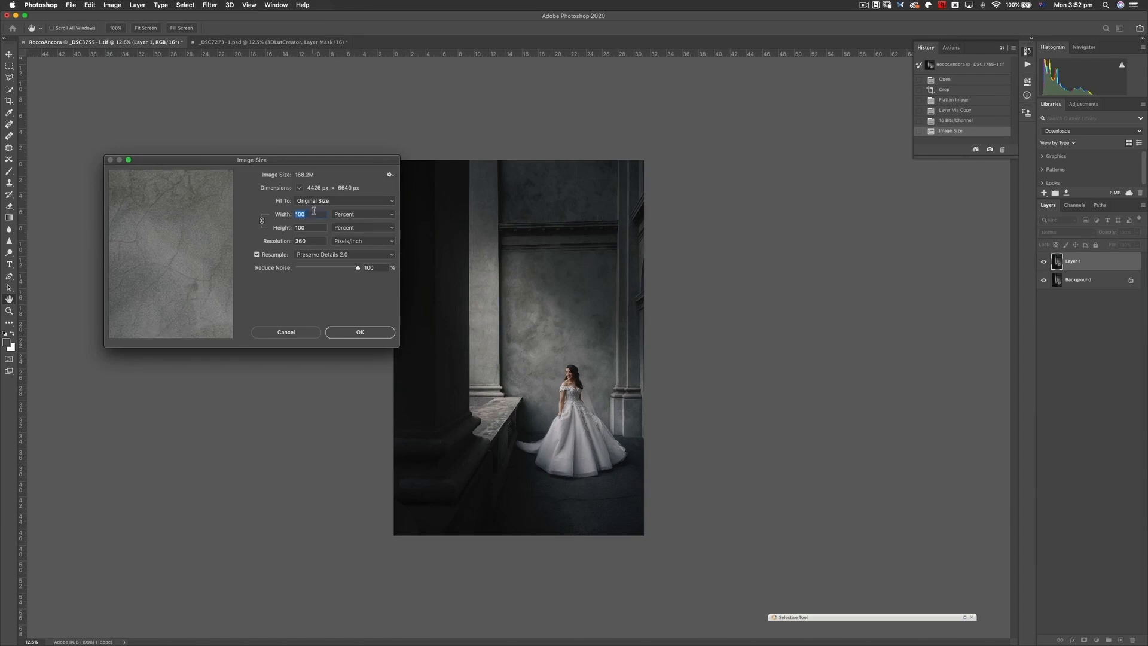
pyautogui.write('1')
pyautogui.write('10')
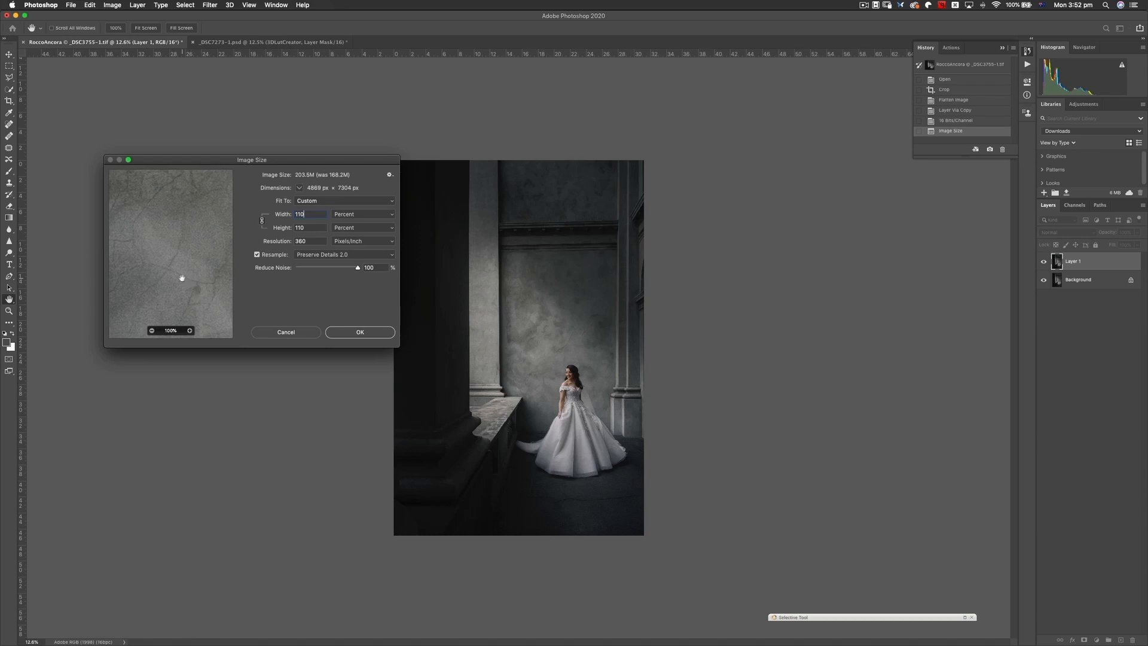
pyautogui.moveTo(164, 259); pyautogui.dragTo(192, 251)
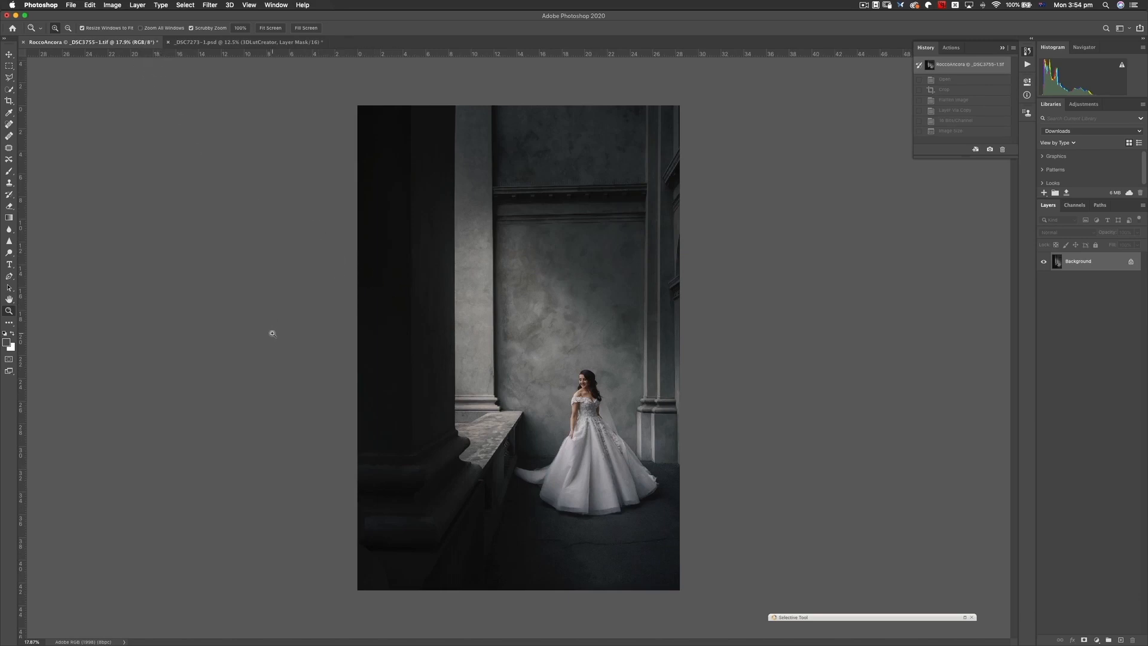
# - Open the Image Size settings for the original image and set the height to 10 inches
pyautogui.click(113, 4)
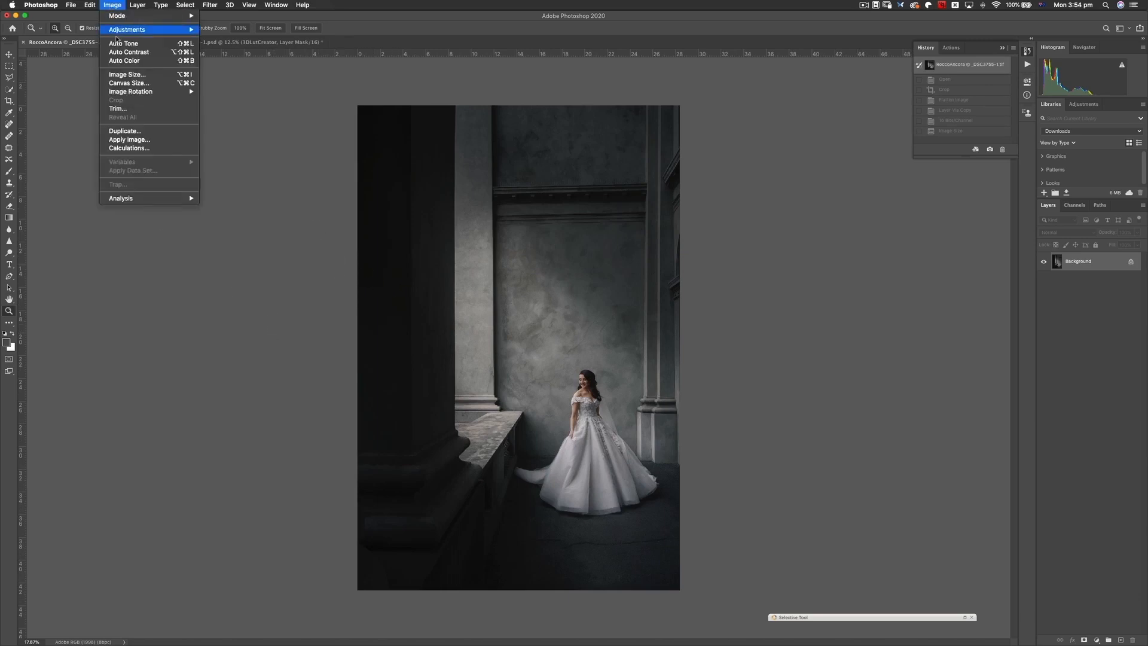
pyautogui.click(144, 76)
pyautogui.moveTo(281, 146); pyautogui.dragTo(306, 143)
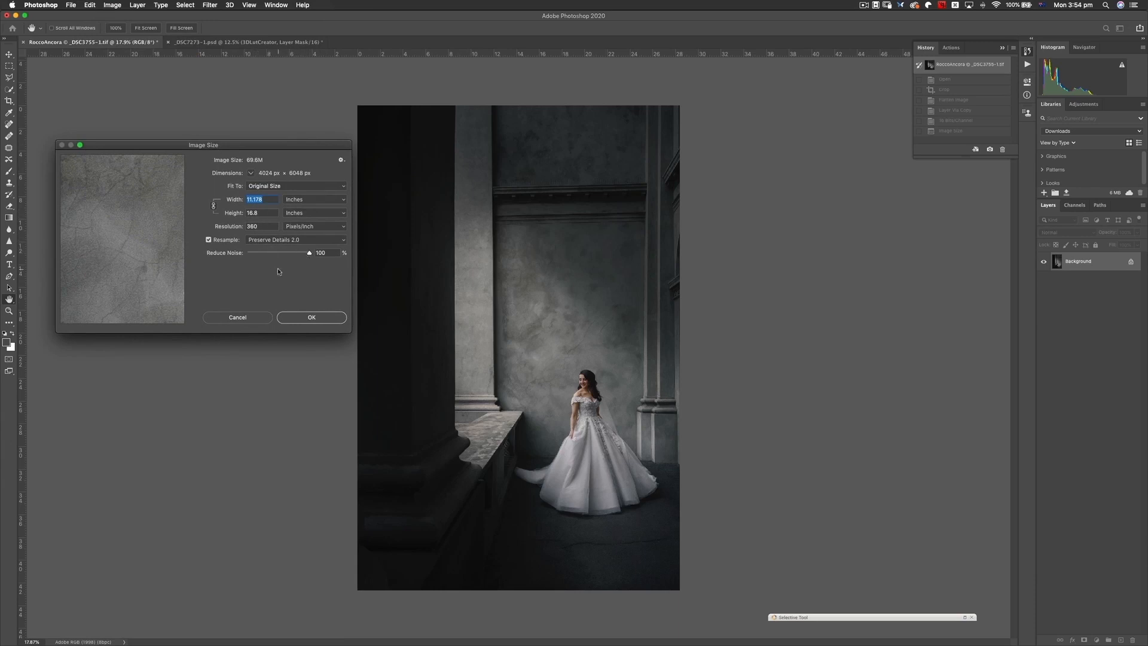
pyautogui.moveTo(264, 214); pyautogui.dragTo(220, 221)
pyautogui.write('10')
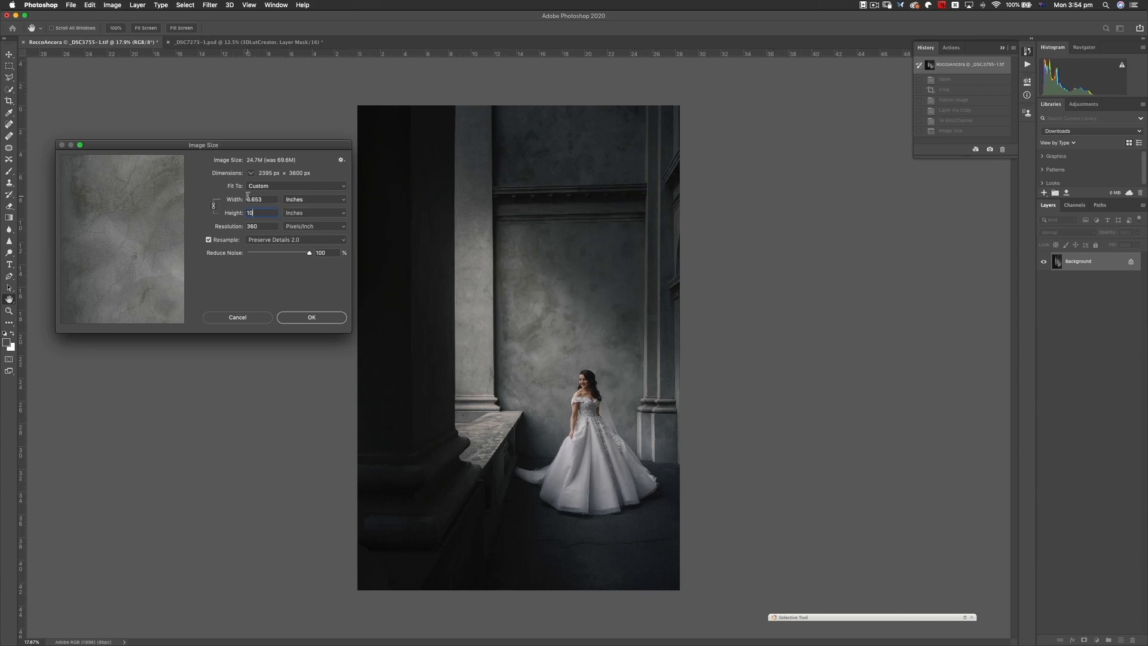
# - Set the image width to 8 inches and the resampling method to Bicubic Sharper (reduction)
pyautogui.click(268, 199)
pyautogui.write('8')
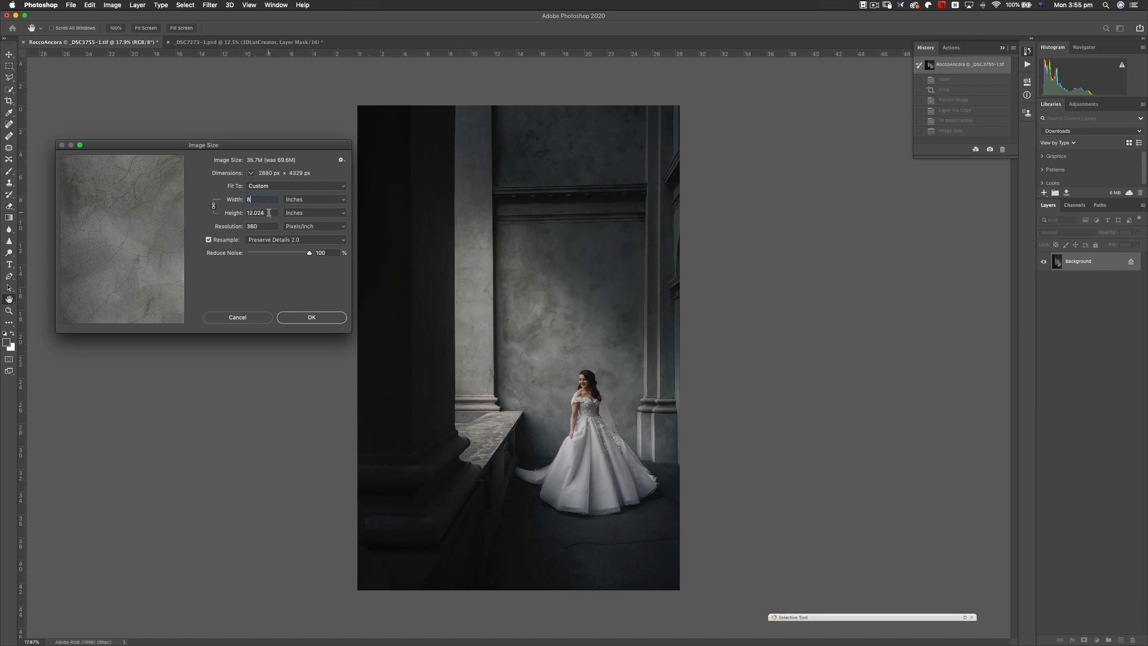
pyautogui.click(298, 240)
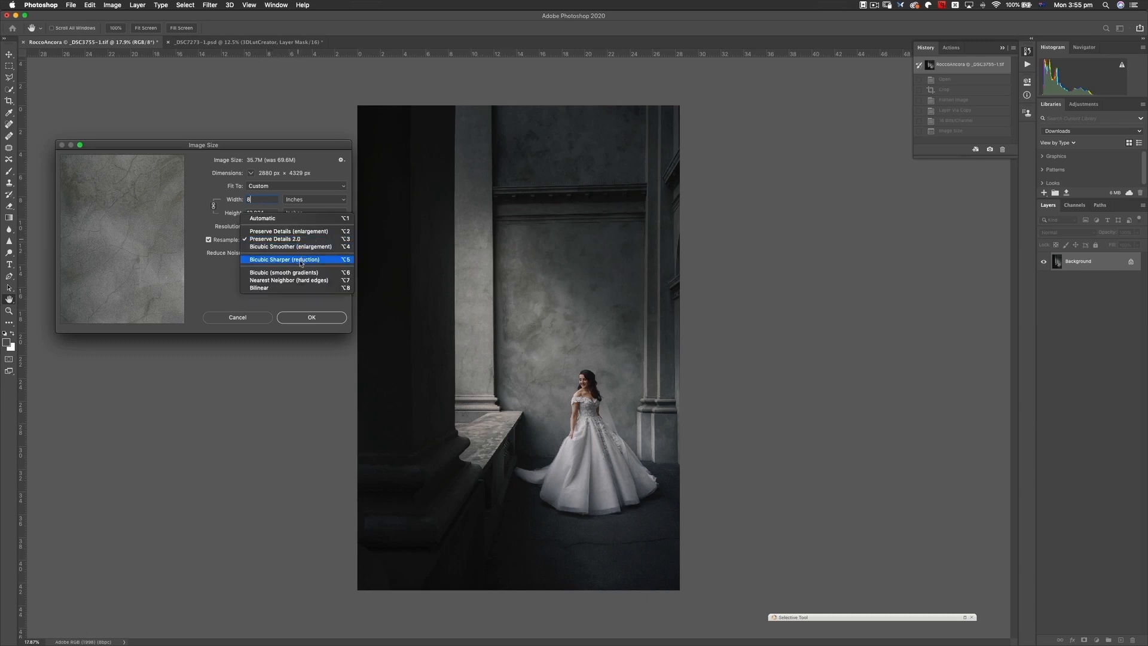
pyautogui.click(316, 261)
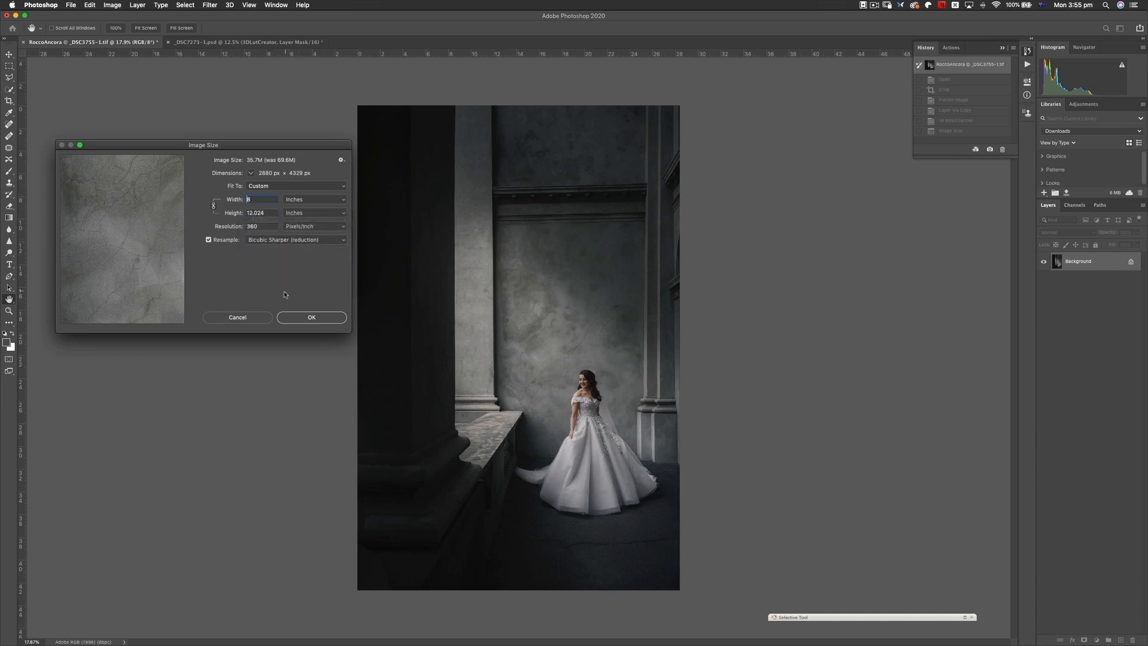
# - Apply the 8-inch-wide reduction and crop the photo to the 4:5 (8:10) ratio, with the bride slightly higher in the frame
pyautogui.click(312, 317)
pyautogui.press('z')
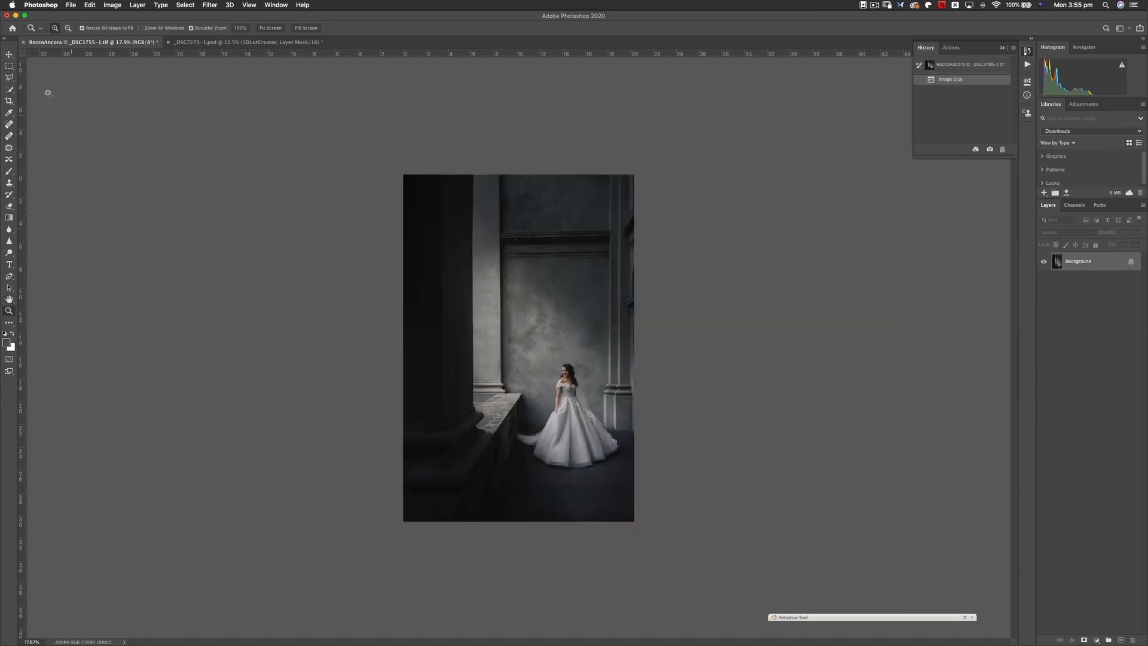
pyautogui.click(9, 102)
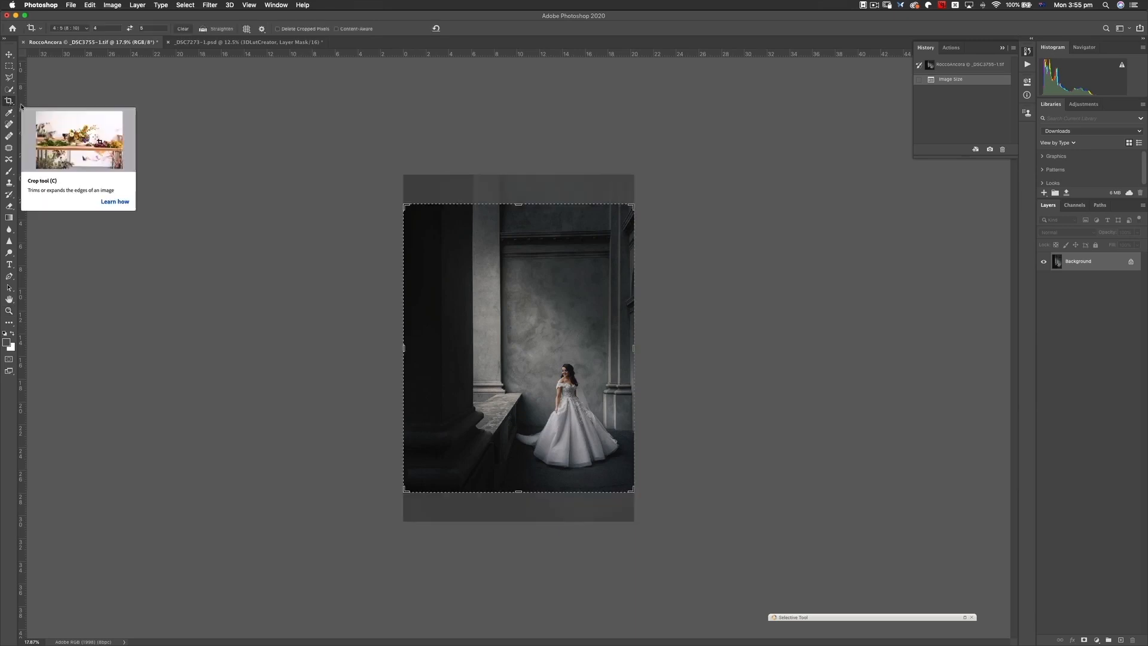
pyautogui.click(69, 29)
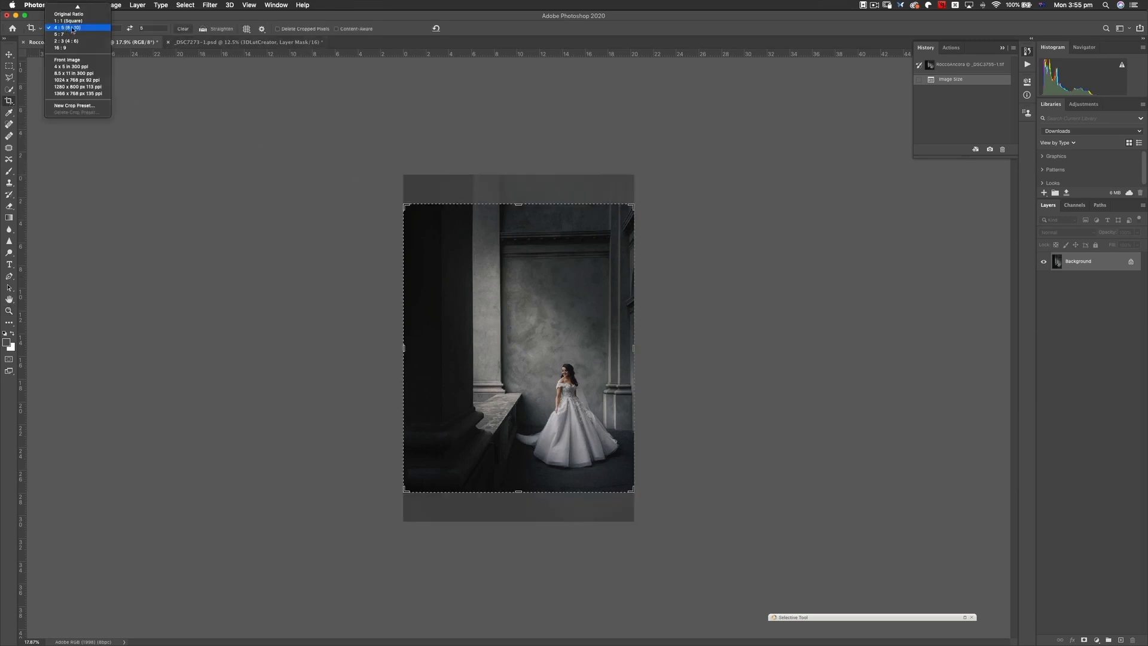
pyautogui.click(83, 29)
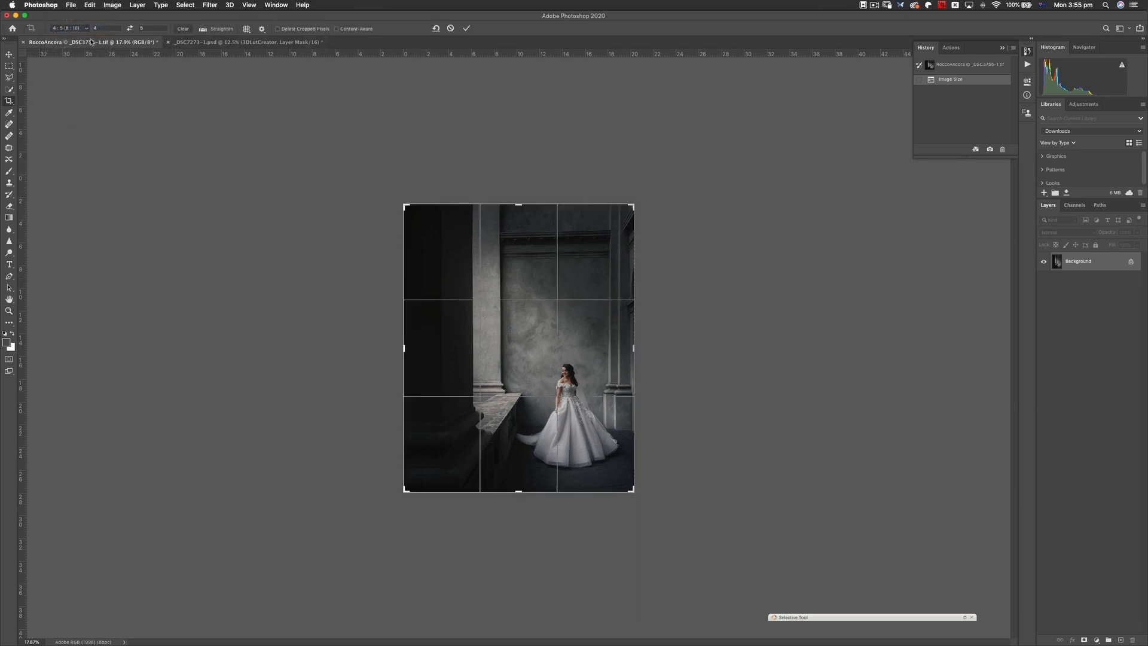
pyautogui.moveTo(527, 362)
pyautogui.mouseDown()
pyautogui.moveTo(522, 371)
pyautogui.moveTo(519, 350)
pyautogui.moveTo(530, 360)
pyautogui.mouseUp()
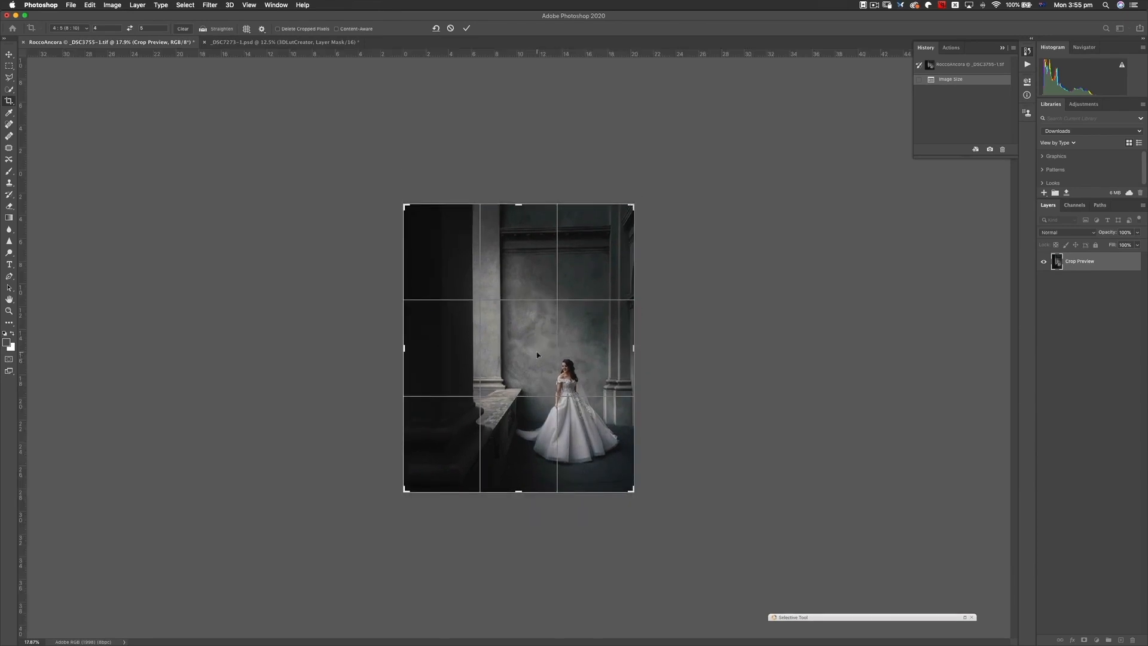
pyautogui.click(467, 28)
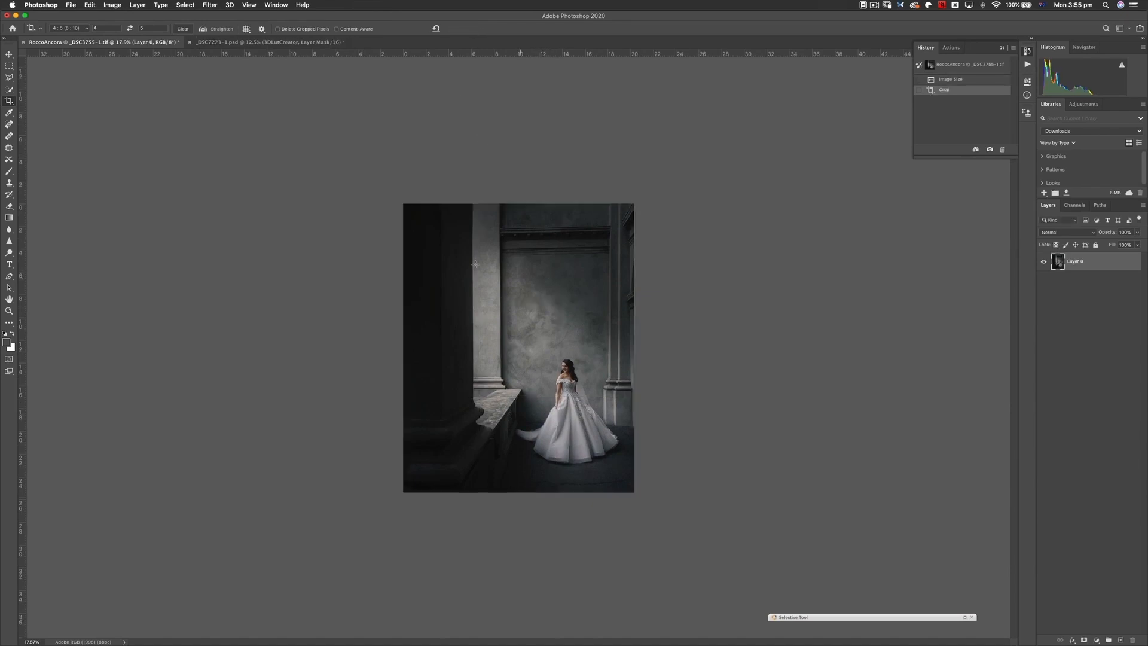
pyautogui.click(118, 5)
pyautogui.click(129, 76)
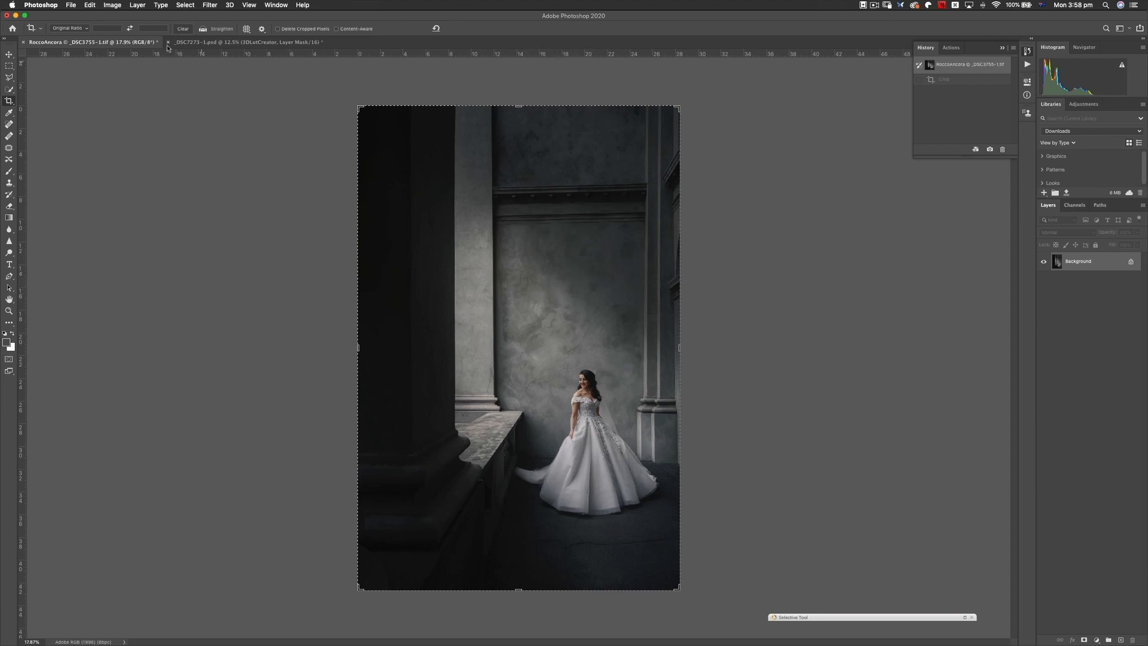
# - Crop the original full-size bride photo to the 4:5 (8:10) ratio, keeping its full width
pyautogui.click(86, 29)
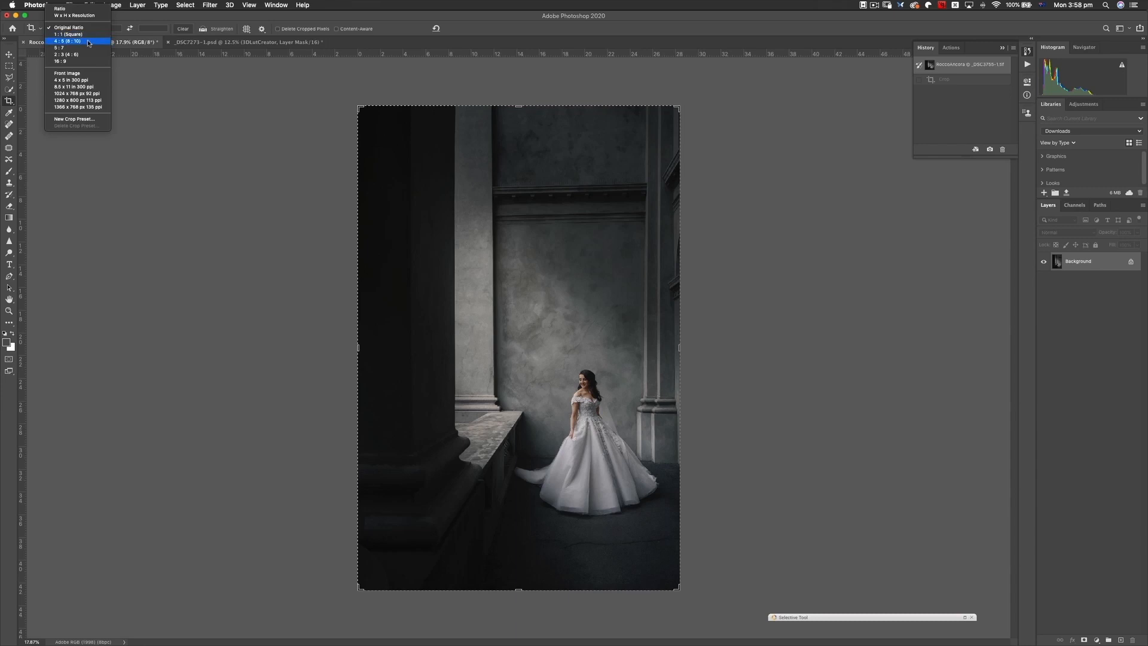
pyautogui.click(88, 43)
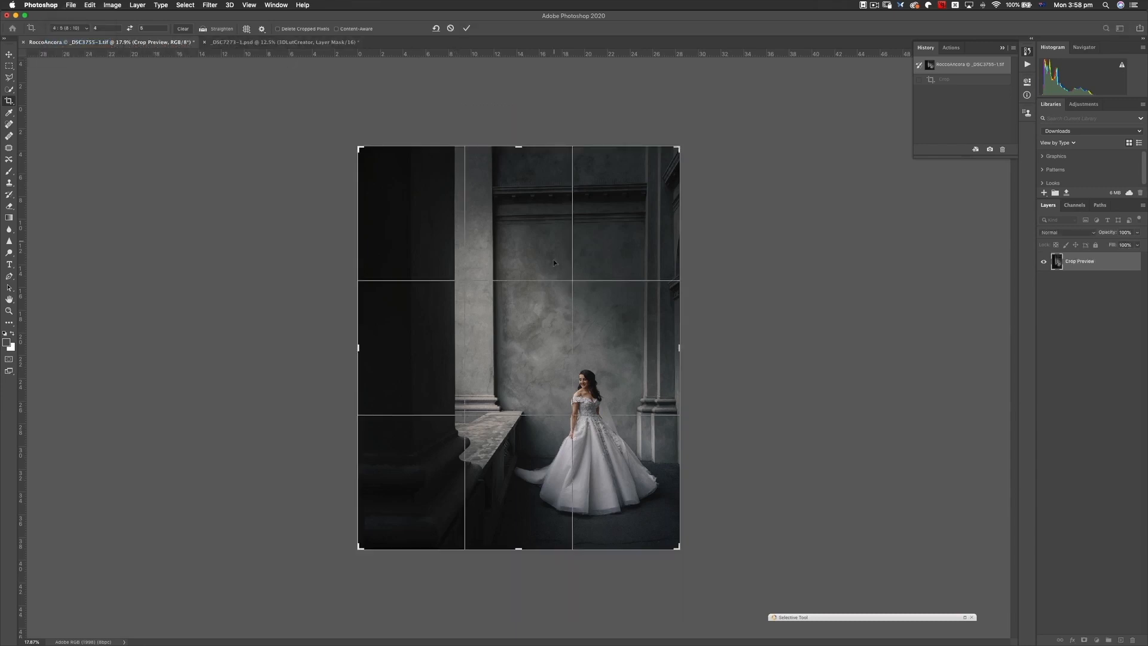
pyautogui.moveTo(536, 253); pyautogui.dragTo(536, 259)
pyautogui.click(466, 28)
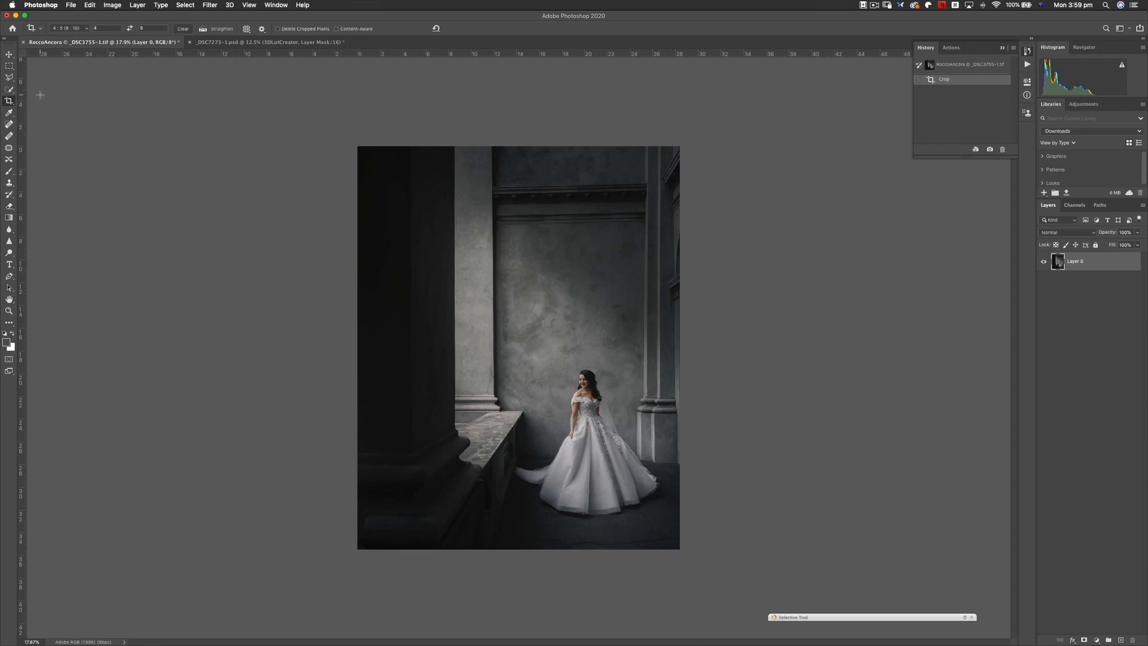
# - Reopen the 4:5 crop and shift the photo upward inside it so the bride sits higher with more floor below her
pyautogui.click(9, 102)
pyautogui.click(530, 275)
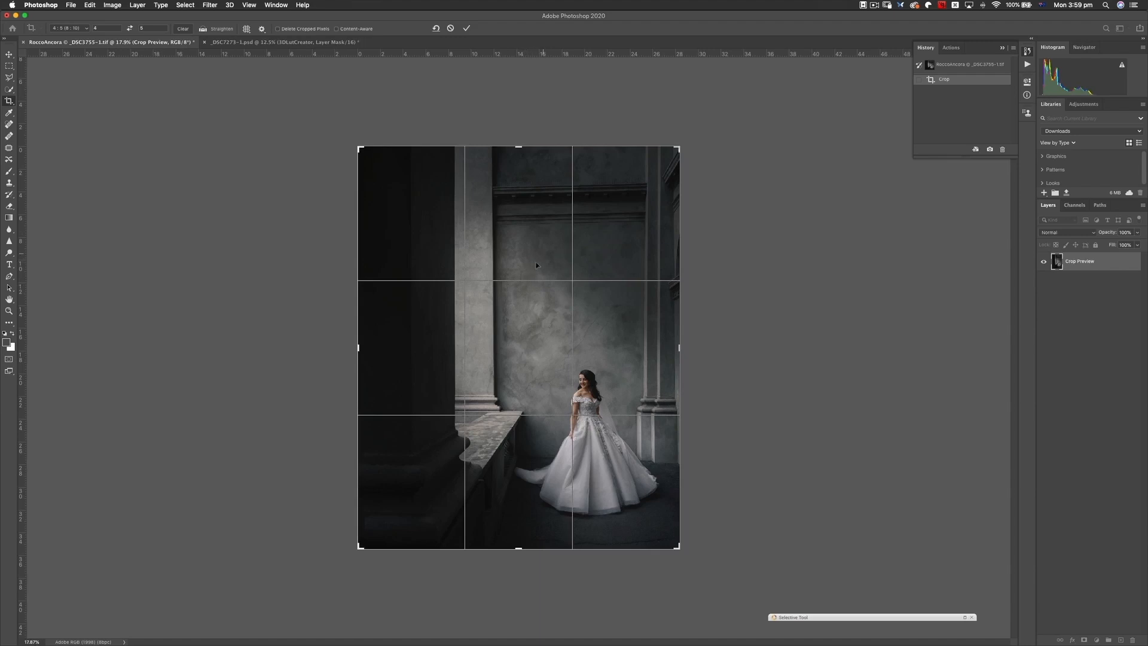
pyautogui.moveTo(532, 253)
pyautogui.mouseDown()
pyautogui.moveTo(531, 263)
pyautogui.moveTo(533, 231)
pyautogui.mouseUp()
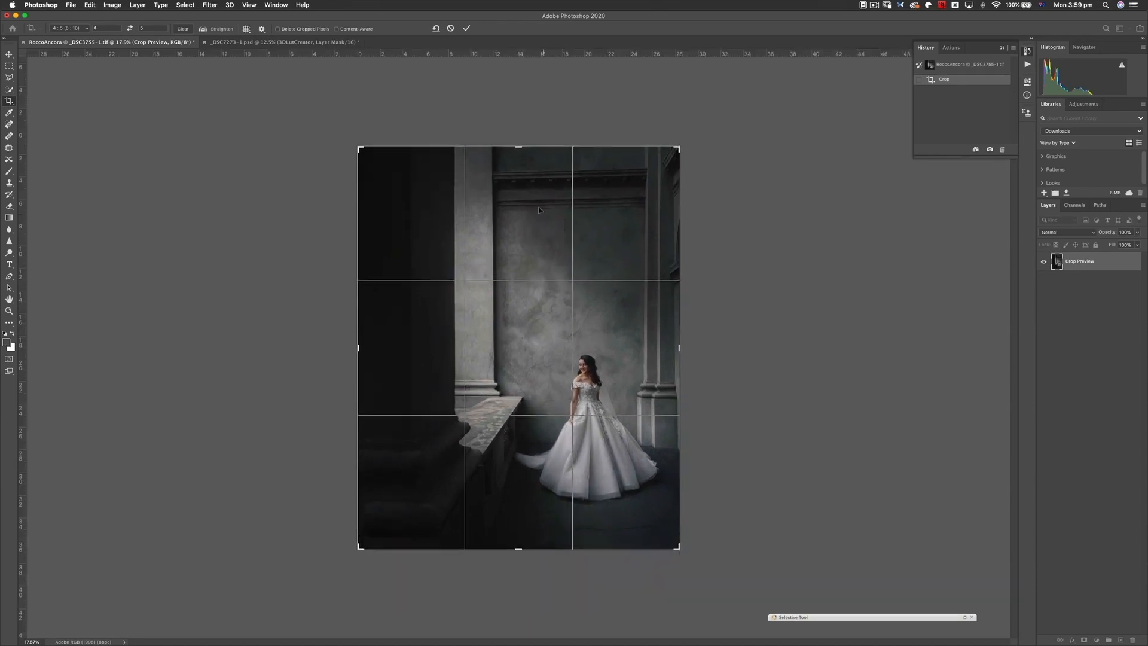
pyautogui.click(466, 28)
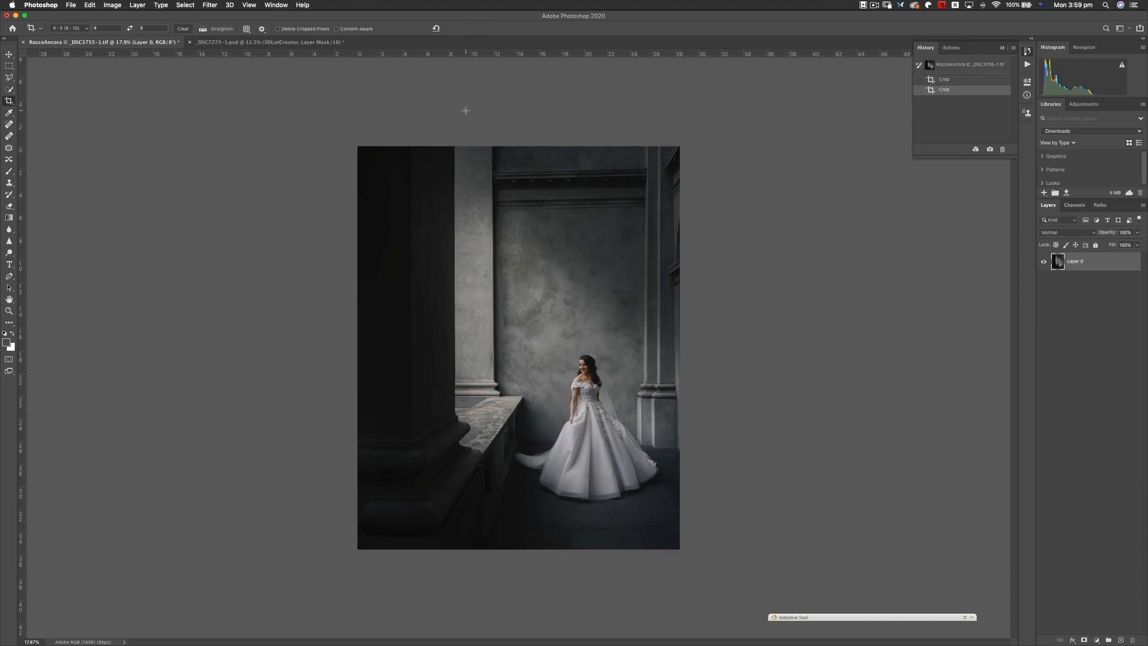
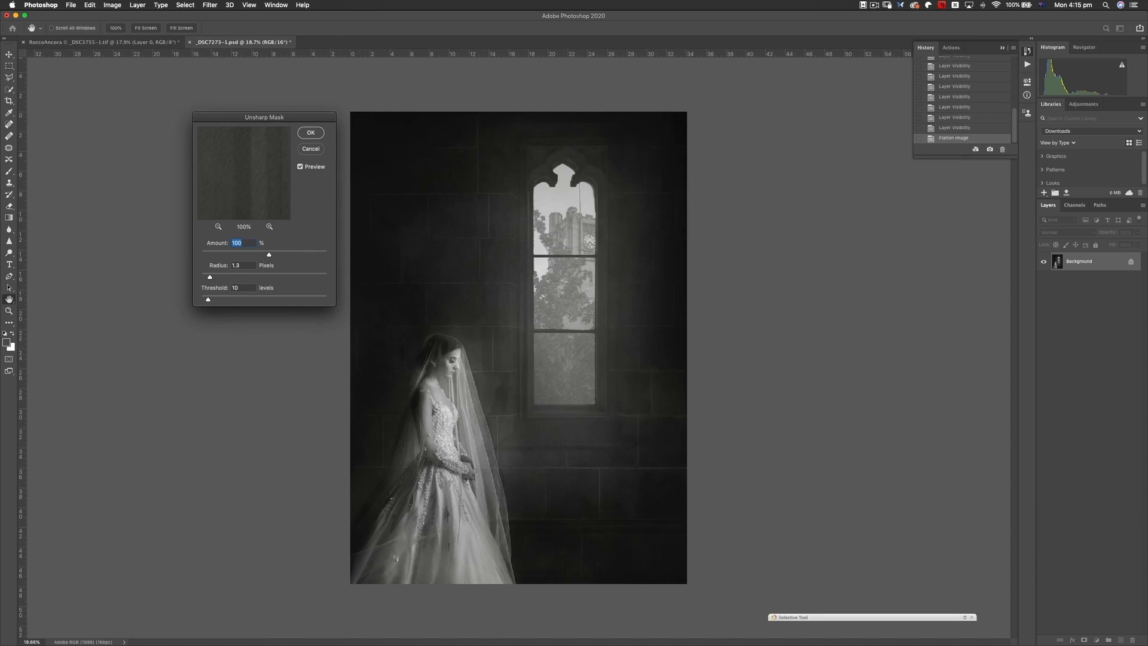
pyautogui.press('super+Tab')
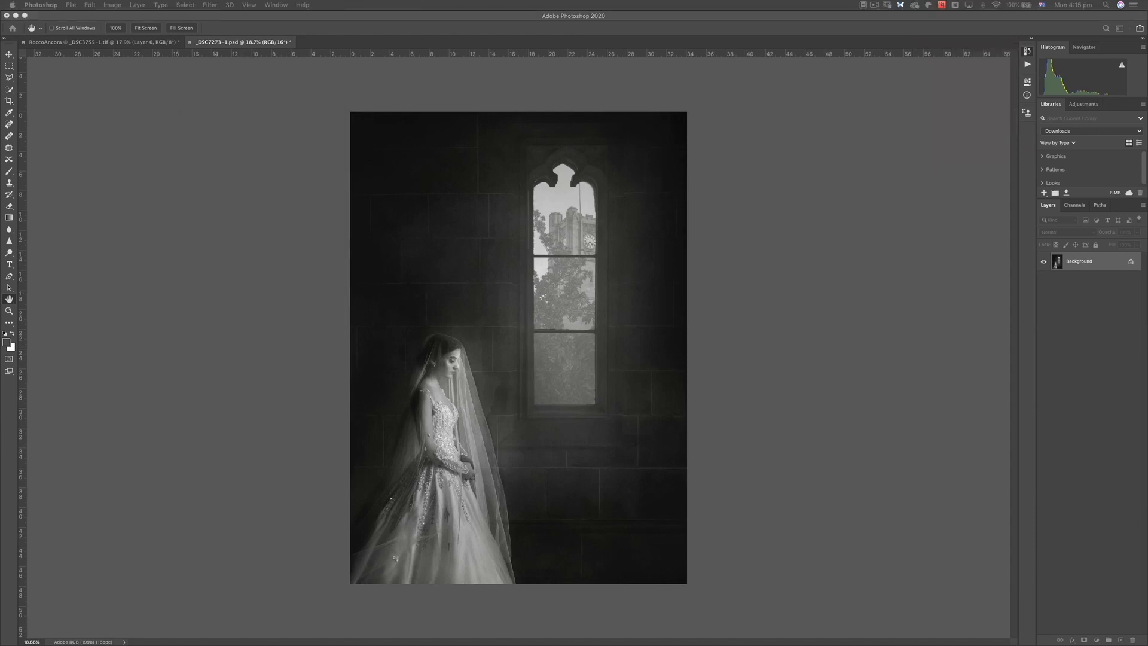
pyautogui.press('super+Tab')
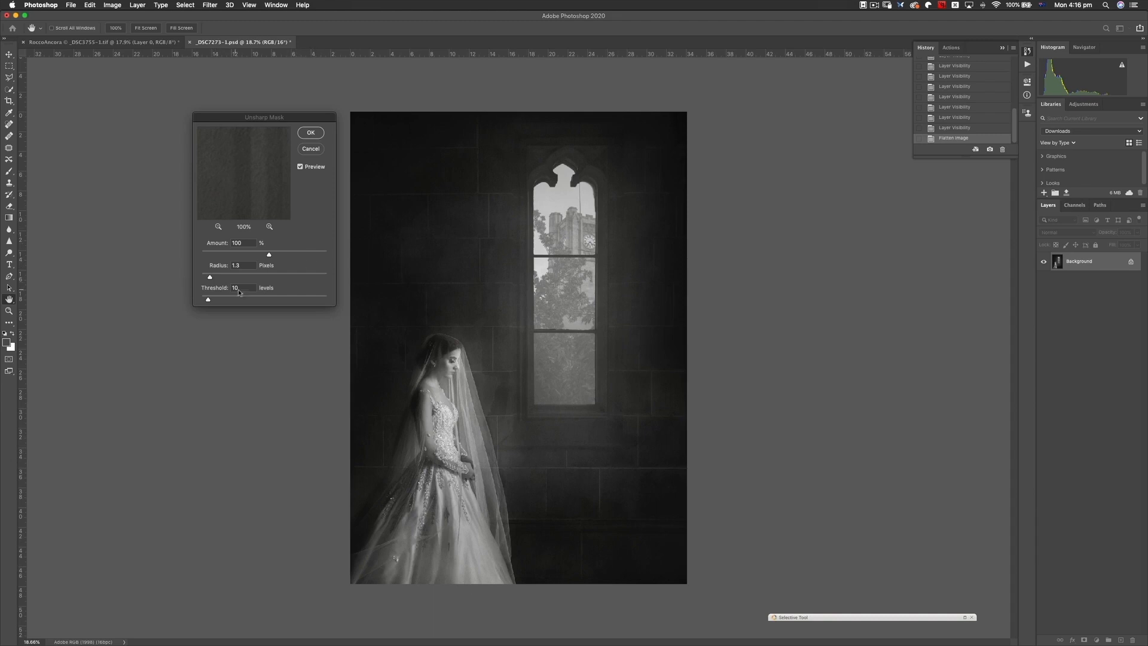
# - Exaggerate the Unsharp Mask with a radius of 7.4 pixels and an amount of 369%, previewing the bride's face and veil
pyautogui.click(209, 277)
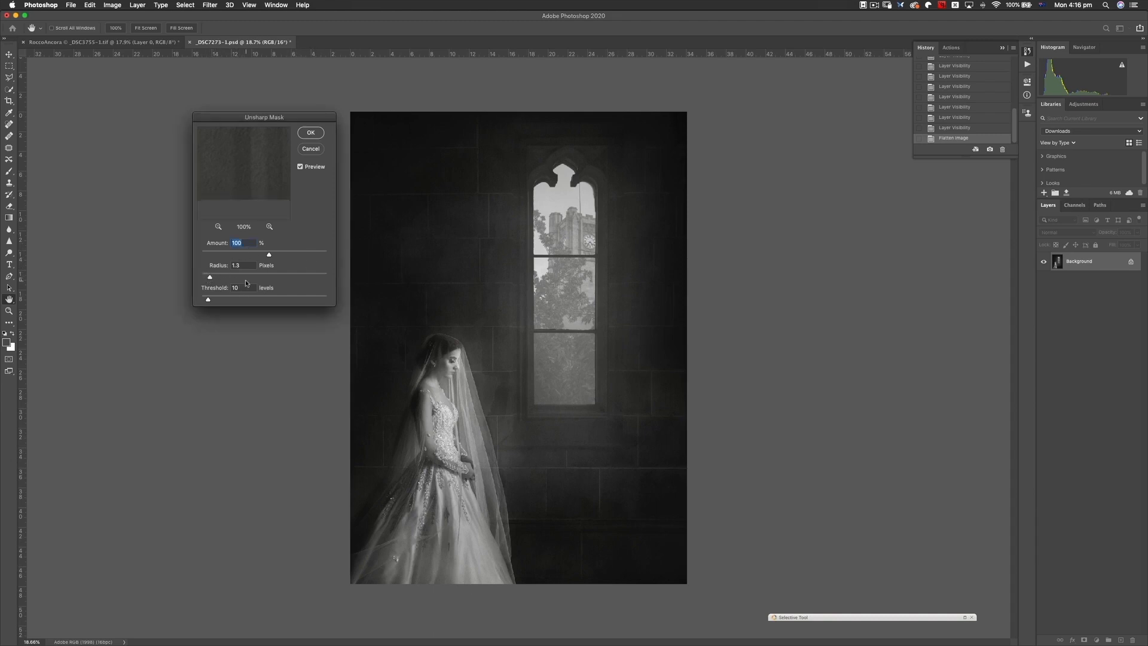
pyautogui.click(460, 370)
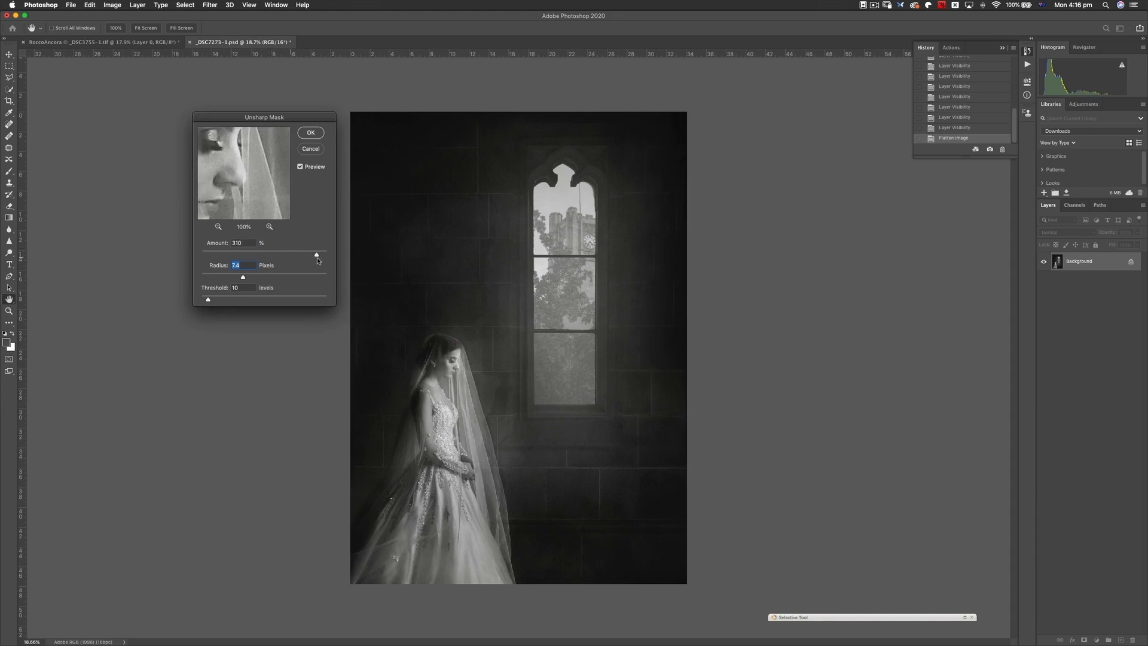
pyautogui.moveTo(269, 254); pyautogui.dragTo(321, 255)
pyautogui.moveTo(248, 195); pyautogui.dragTo(244, 185)
pyautogui.click(461, 369)
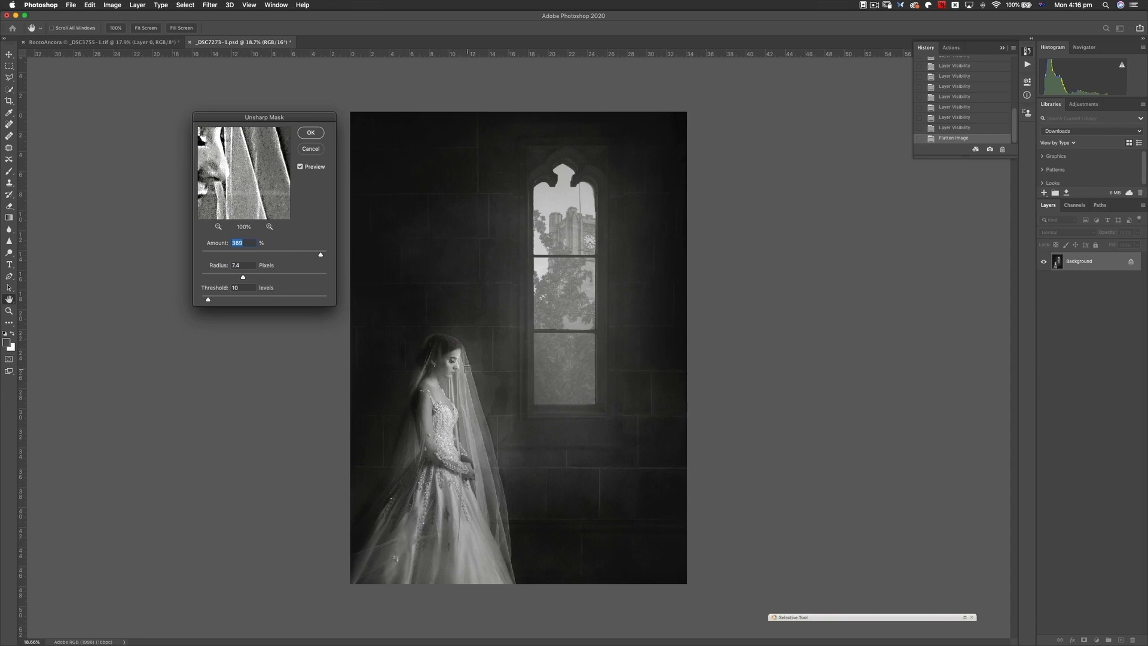
pyautogui.moveTo(239, 180); pyautogui.dragTo(254, 178)
# - Try the Unsharp Mask threshold at 0 levels and at 255 levels, and bring it back down near the minimum
pyautogui.moveTo(208, 299); pyautogui.dragTo(157, 297)
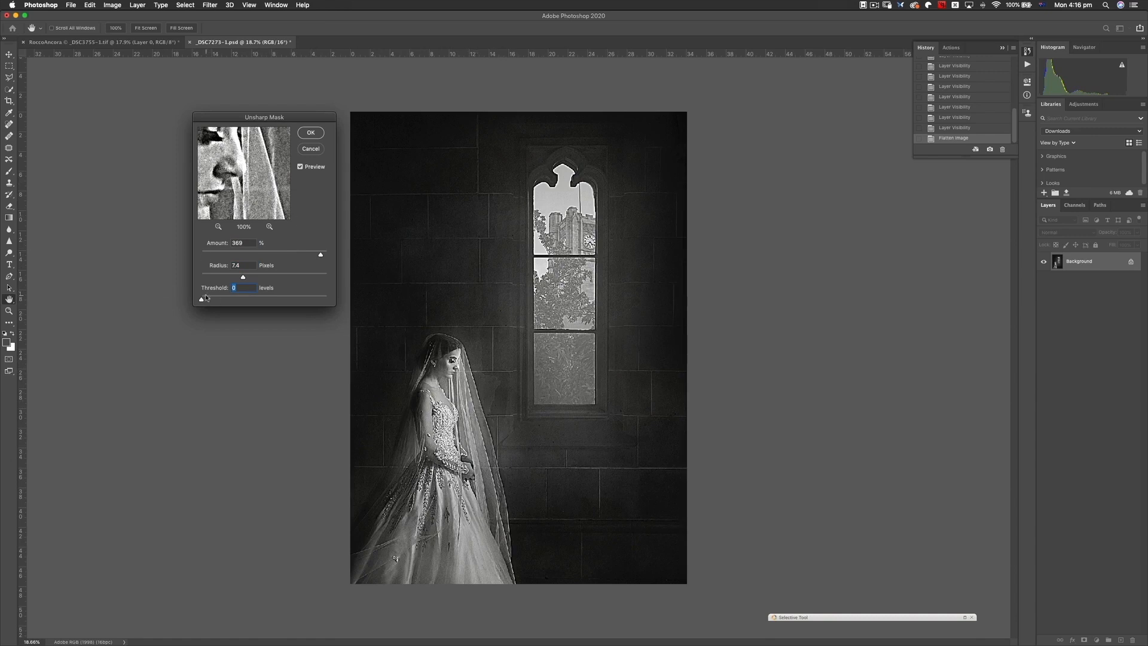
pyautogui.moveTo(201, 300); pyautogui.dragTo(389, 303)
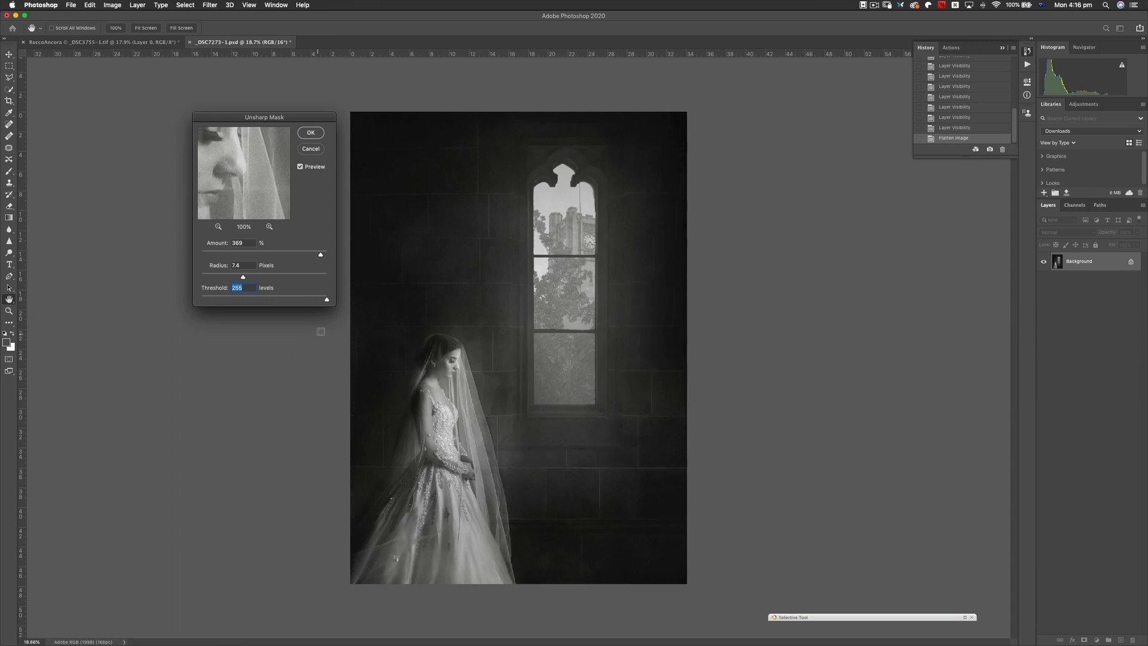
pyautogui.moveTo(326, 301); pyautogui.dragTo(203, 300)
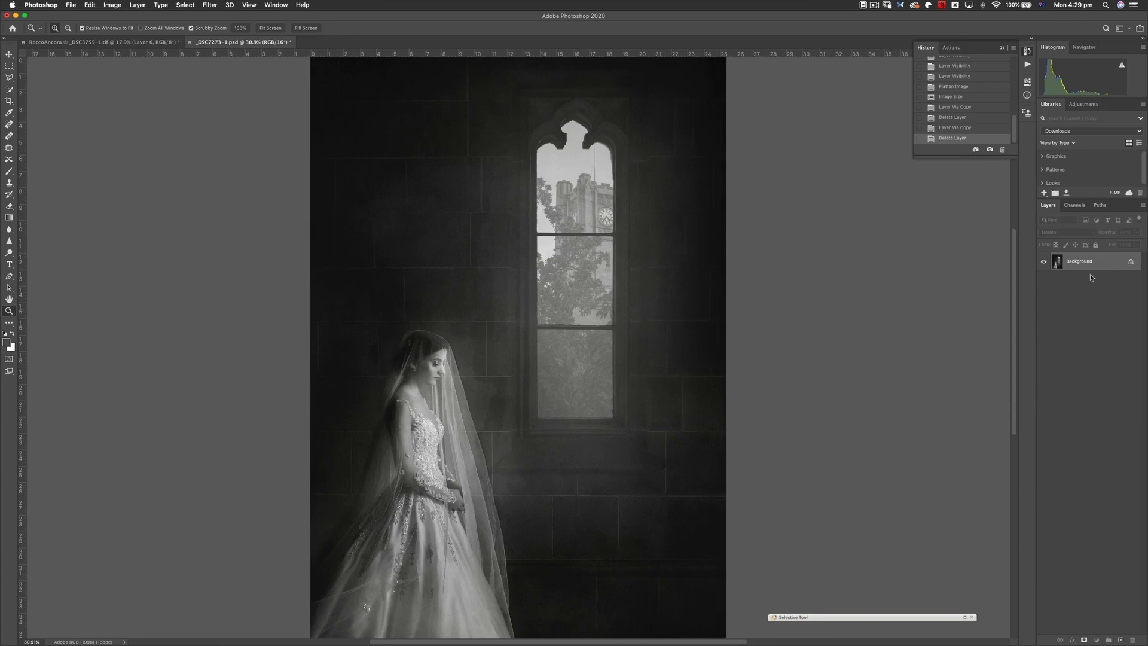
# - Duplicate the Background layer and start an Unsharp Mask on the copy with the amount set to 152%
pyautogui.press('super+j')
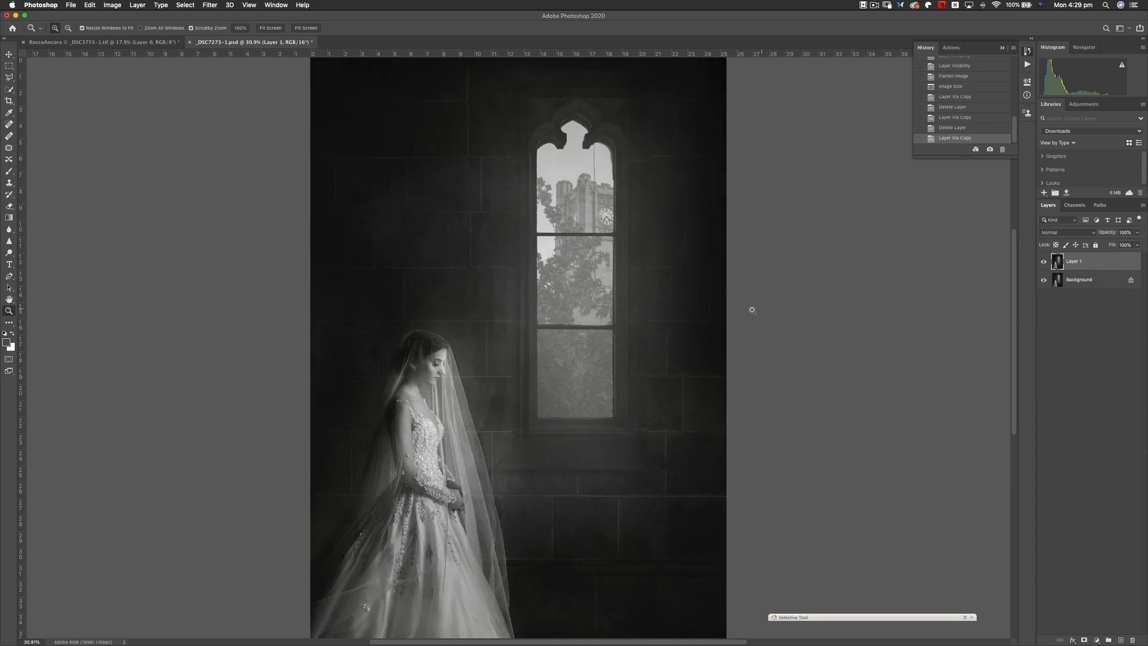
pyautogui.rightClick(528, 353)
pyautogui.click(565, 363)
pyautogui.moveTo(583, 323); pyautogui.dragTo(605, 233)
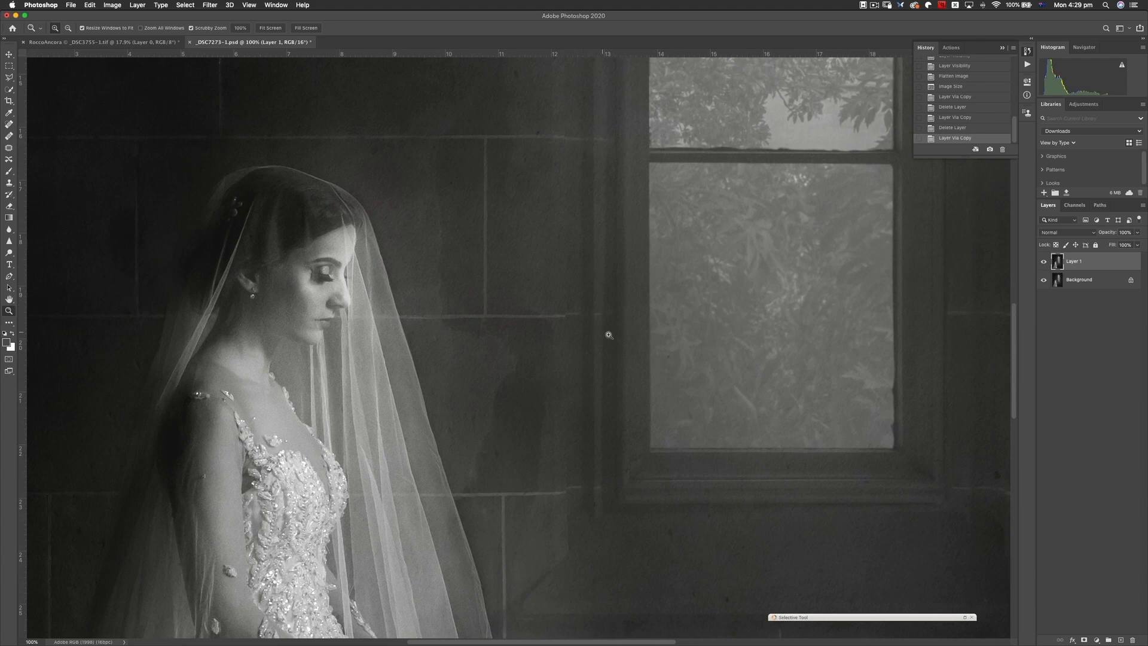
pyautogui.click(210, 5)
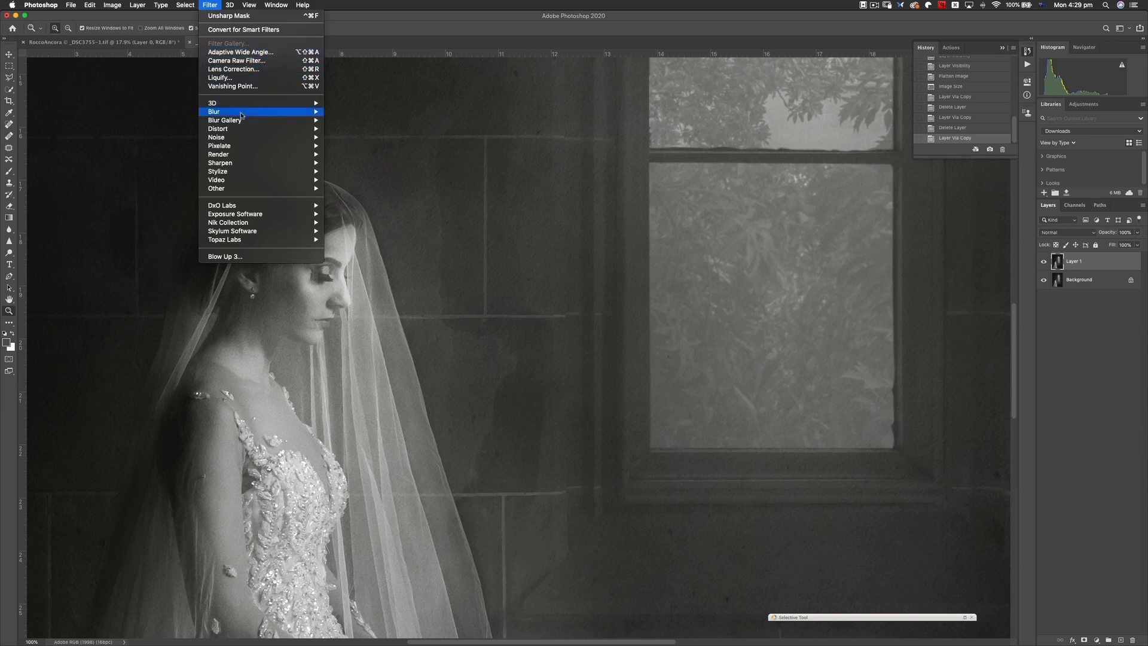
pyautogui.moveTo(258, 164)
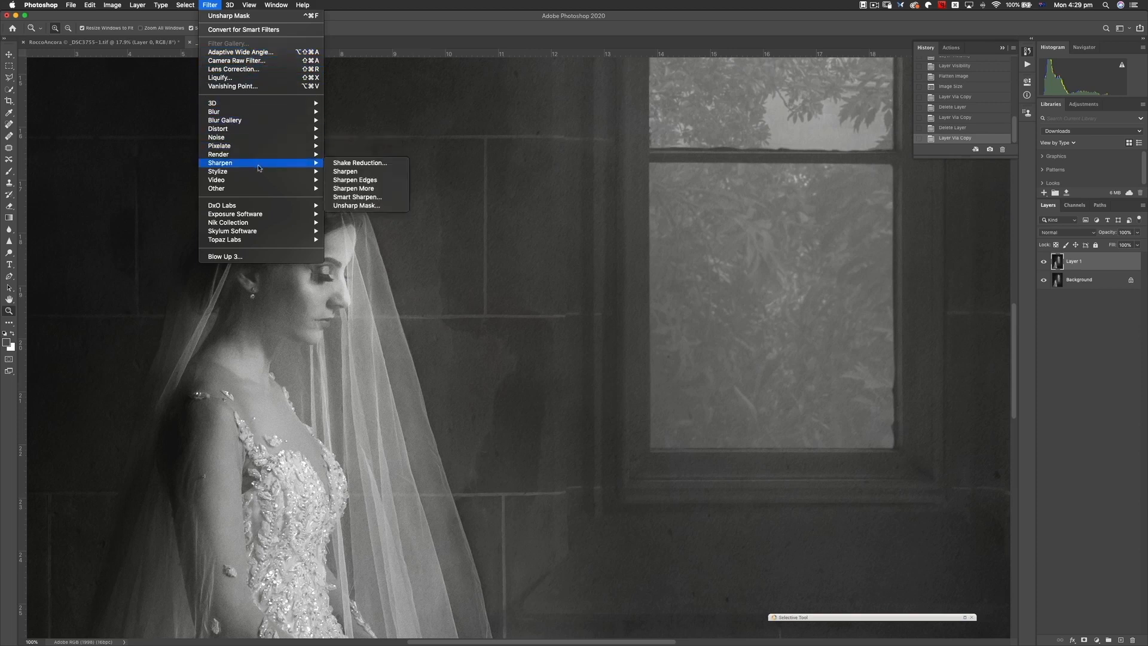
pyautogui.click(364, 206)
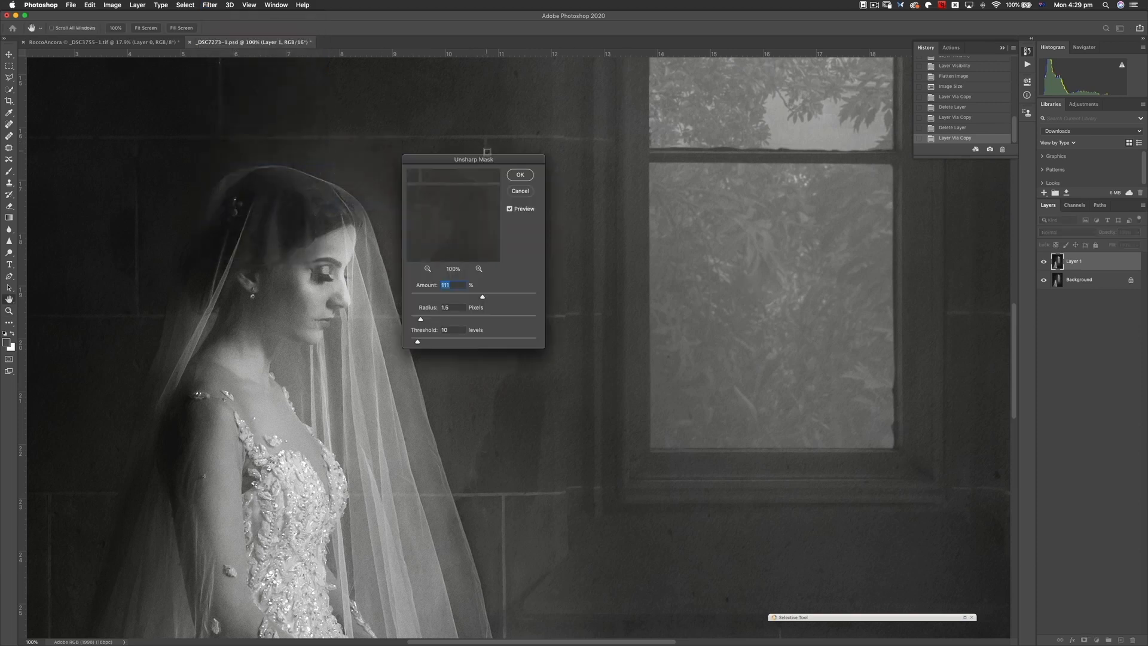
pyautogui.moveTo(491, 159); pyautogui.dragTo(542, 155)
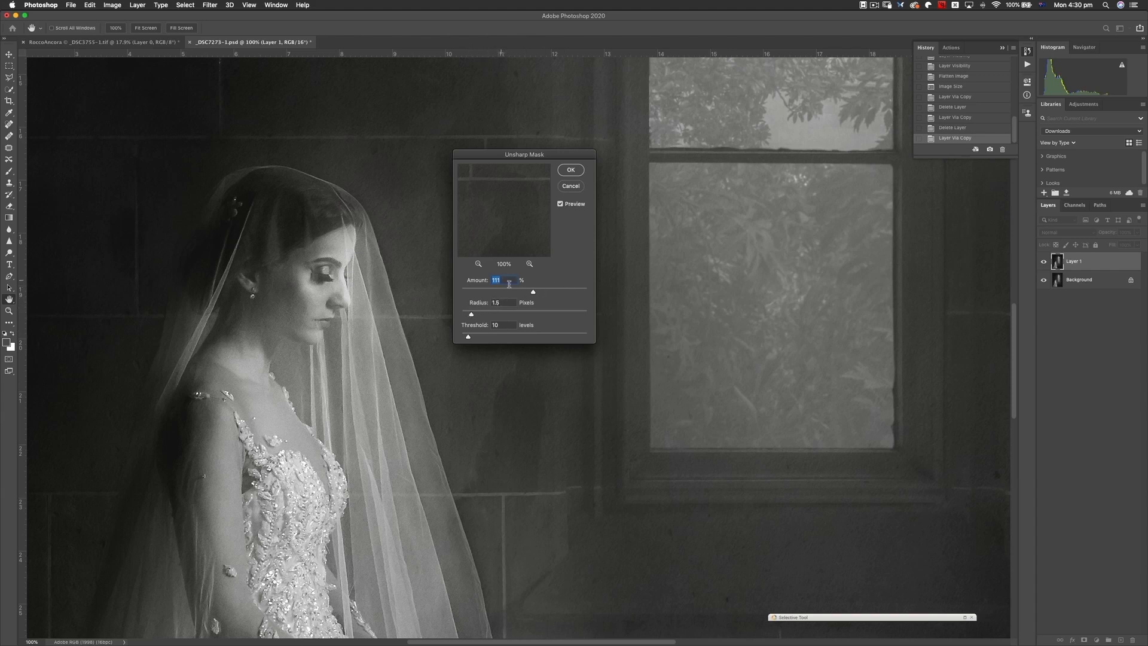
pyautogui.moveTo(532, 292); pyautogui.dragTo(547, 292)
pyautogui.moveTo(553, 153); pyautogui.dragTo(520, 154)
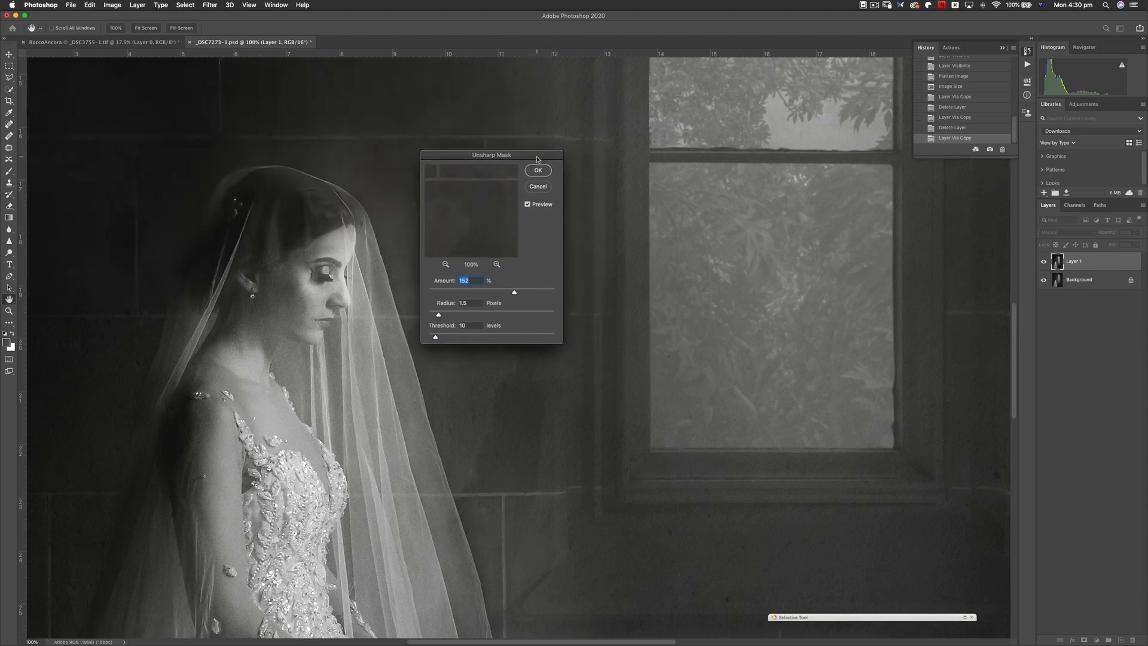
# - Compare the bride's face and veil with and without the Unsharp Mask preview
pyautogui.click(321, 280)
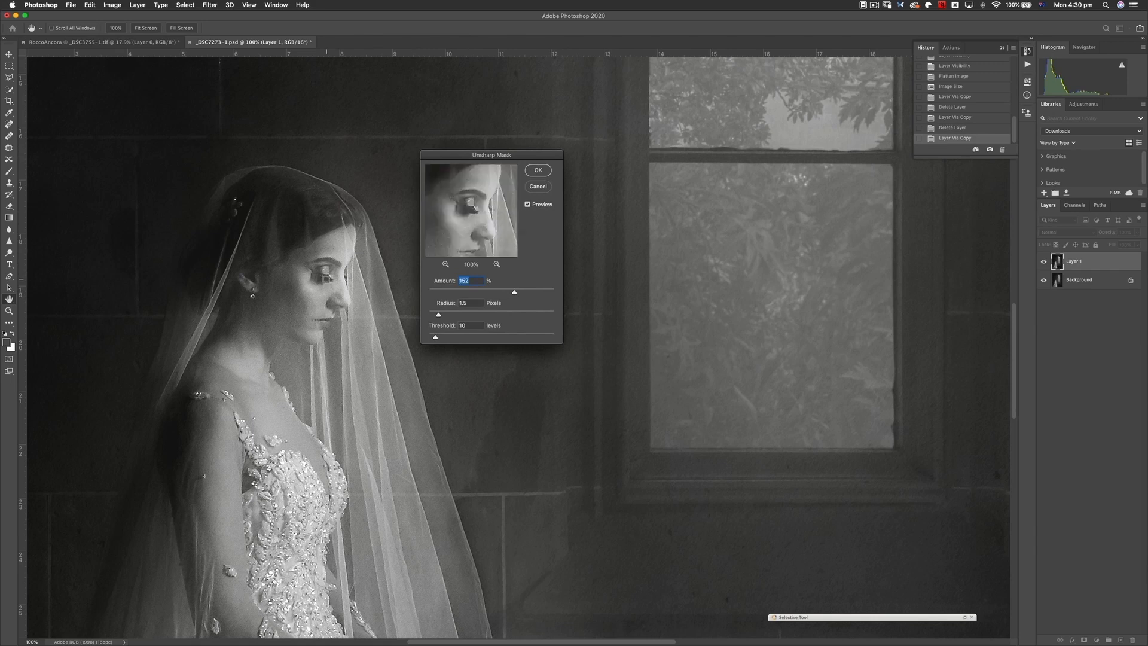
pyautogui.moveTo(473, 220); pyautogui.dragTo(465, 217)
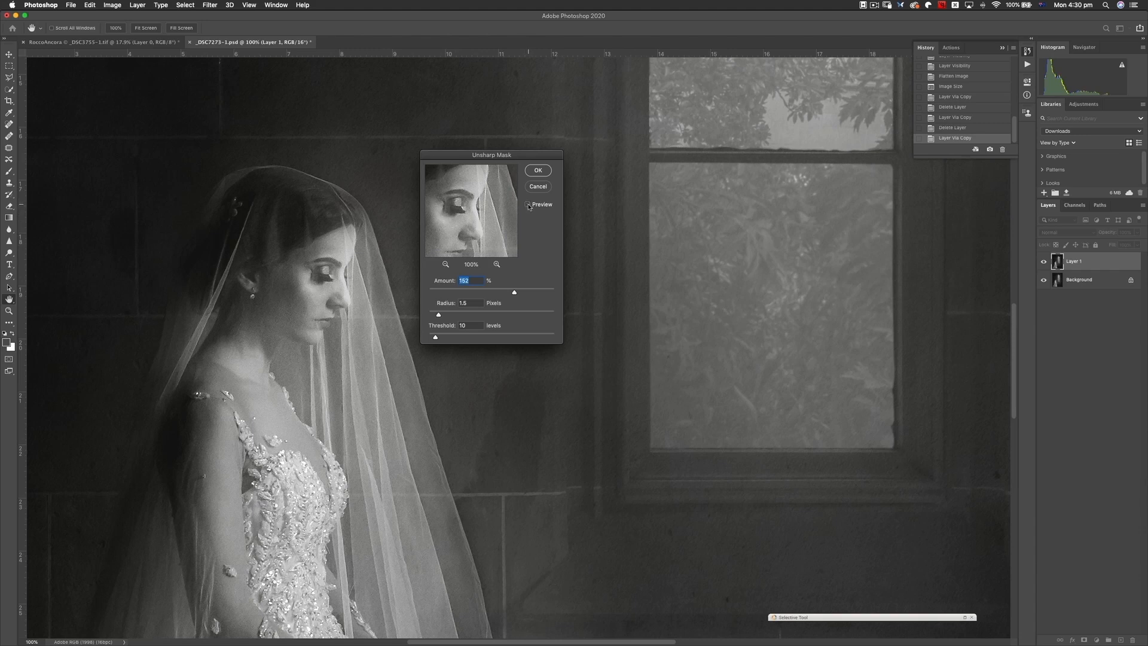
pyautogui.click(529, 206)
pyautogui.click(343, 205)
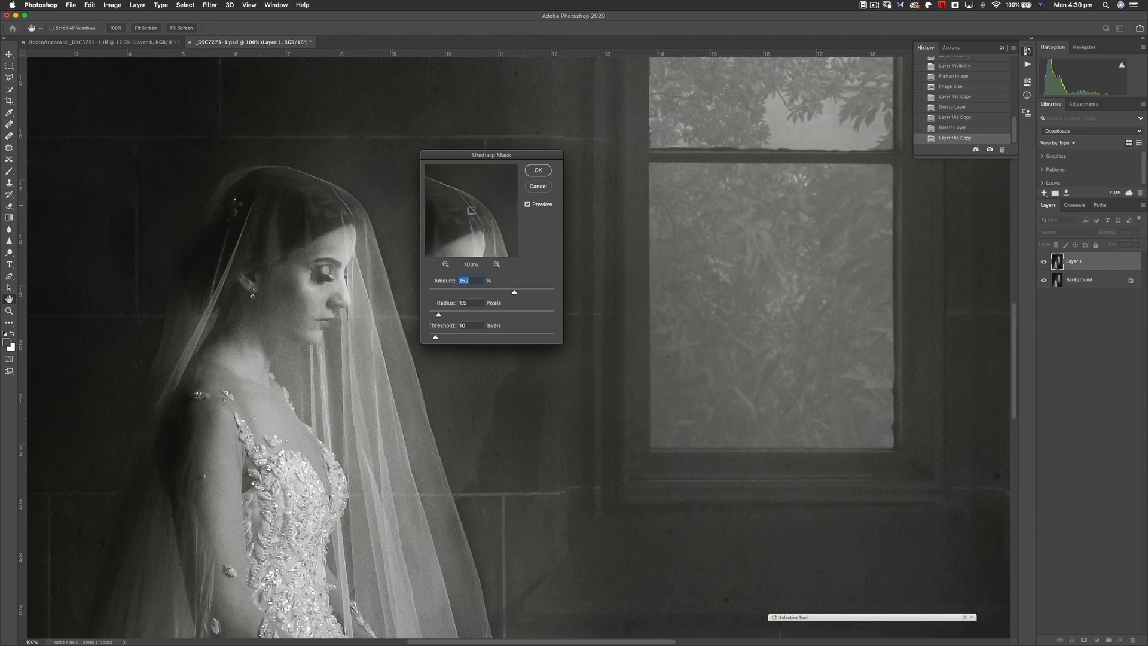
pyautogui.click(528, 205)
# - Set the Unsharp Mask radius to 2 pixels and apply the sharpening to Layer 1
pyautogui.moveTo(537, 159); pyautogui.dragTo(563, 143)
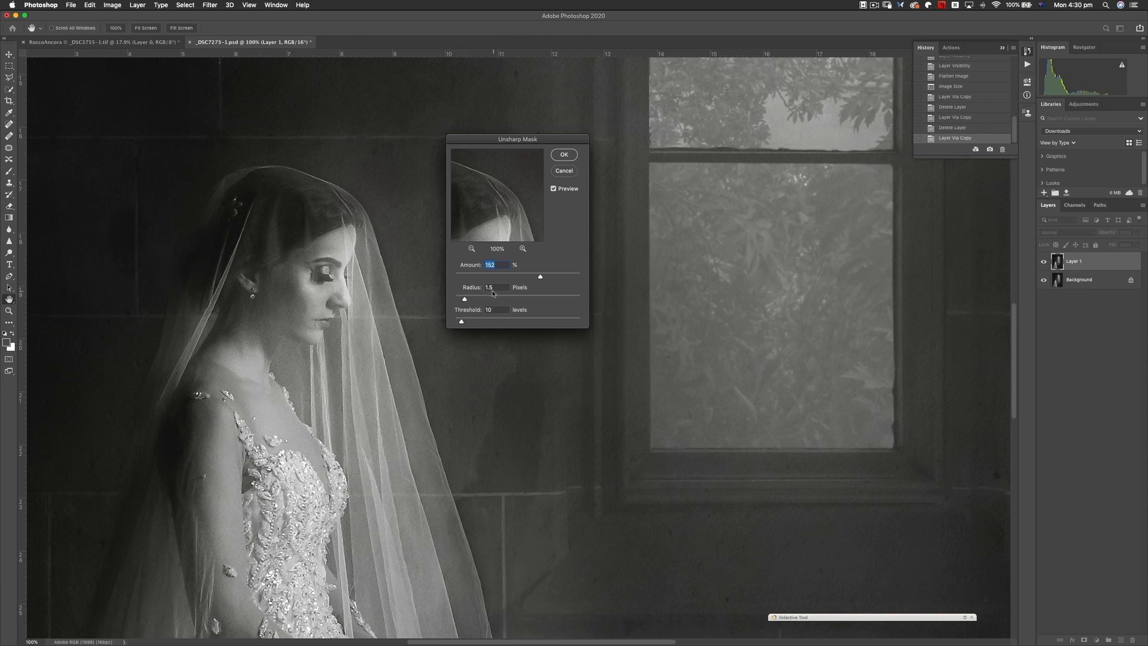
pyautogui.moveTo(496, 288); pyautogui.dragTo(485, 288)
pyautogui.write('2')
pyautogui.click(564, 155)
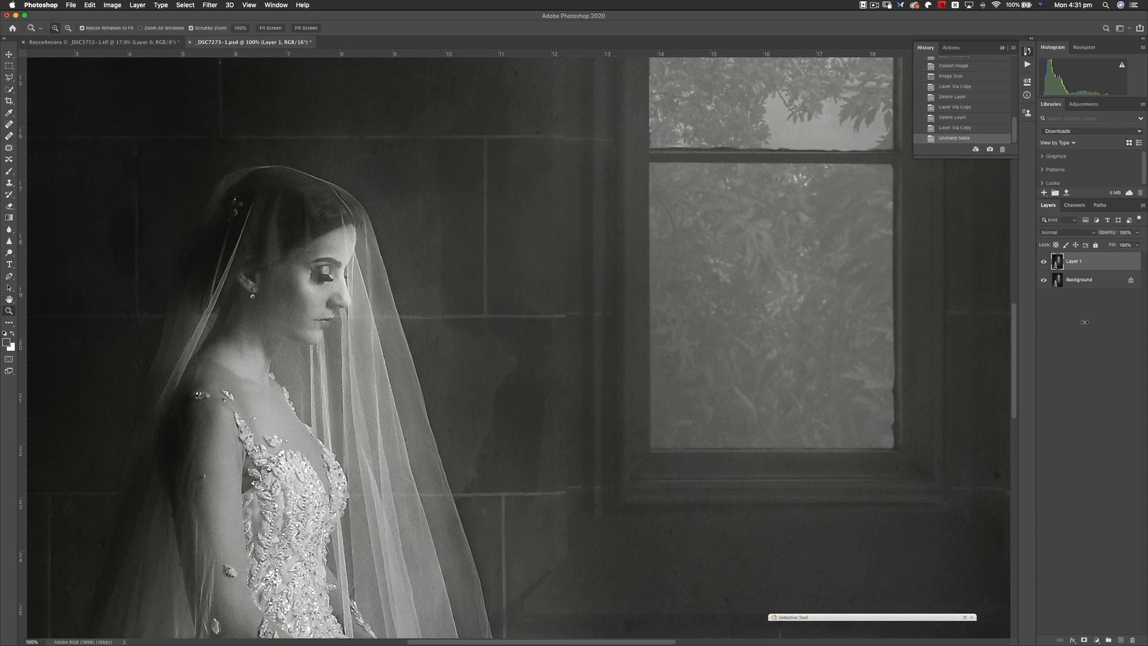
# - Compare the photo with Layer 1 hidden and shown, and examine the sharpening on the bride and window at different magnifications
pyautogui.click(1044, 261)
pyautogui.click(1044, 261)
pyautogui.click(1044, 262)
pyautogui.click(1044, 262)
pyautogui.click(1044, 263)
pyautogui.click(1044, 263)
pyautogui.moveTo(389, 292); pyautogui.dragTo(353, 274)
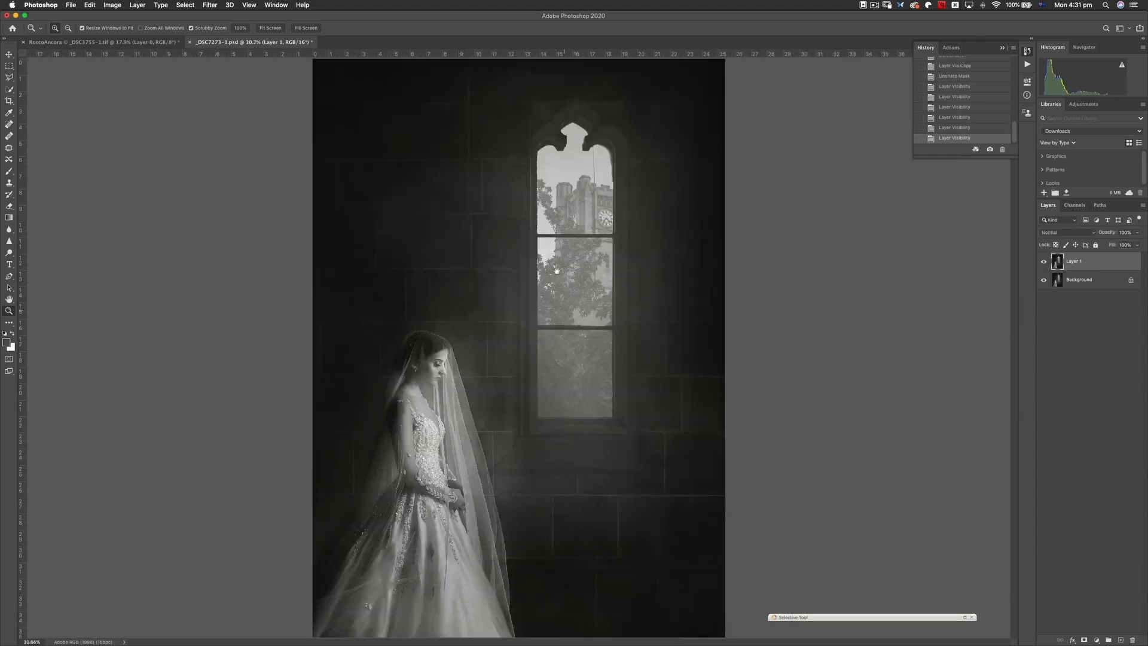
pyautogui.moveTo(439, 425)
pyautogui.mouseDown()
pyautogui.moveTo(478, 428)
pyautogui.moveTo(423, 427)
pyautogui.mouseUp()
pyautogui.moveTo(531, 459); pyautogui.dragTo(544, 425)
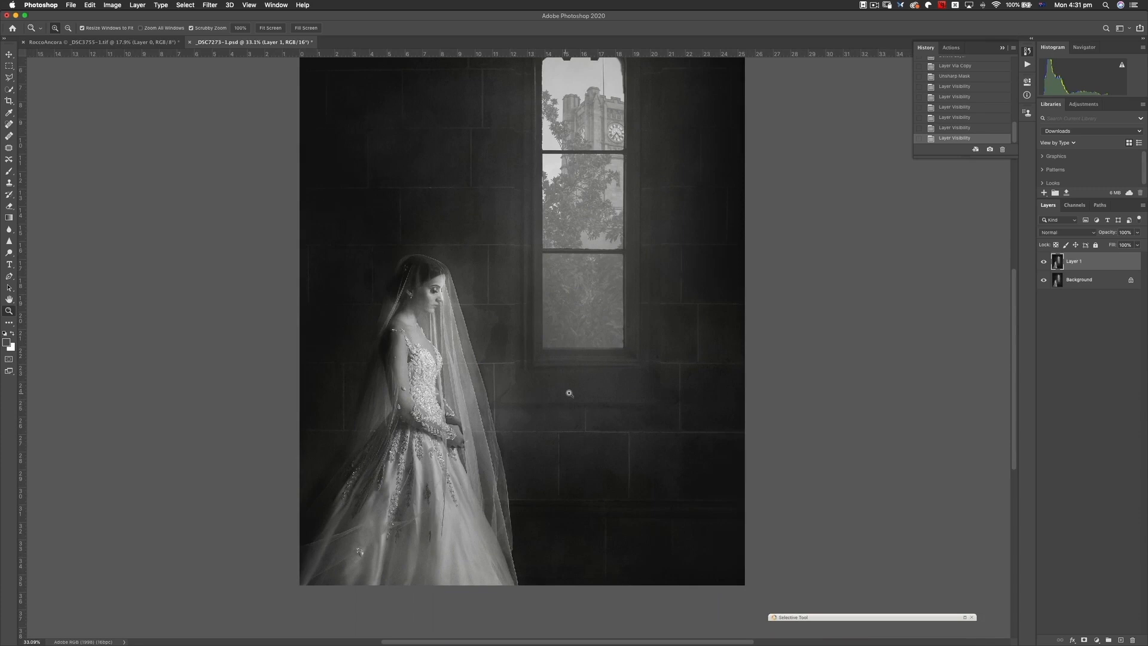
pyautogui.click(635, 216)
pyautogui.click(636, 218)
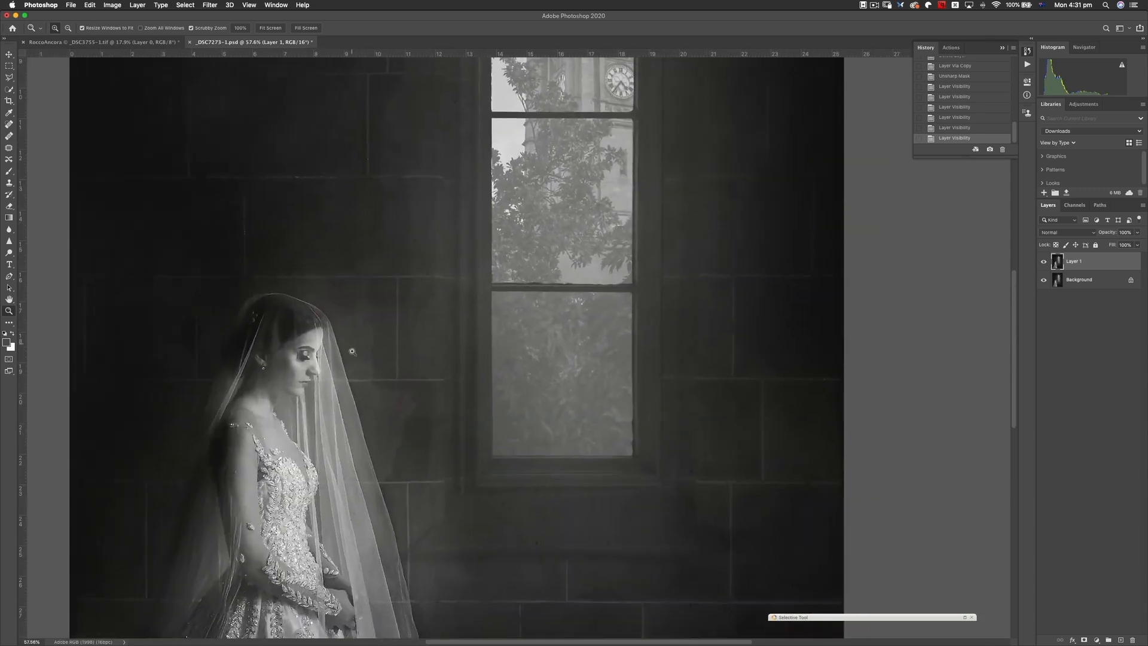
pyautogui.moveTo(290, 450)
pyautogui.mouseDown()
pyautogui.moveTo(343, 453)
pyautogui.moveTo(281, 439)
pyautogui.mouseUp()
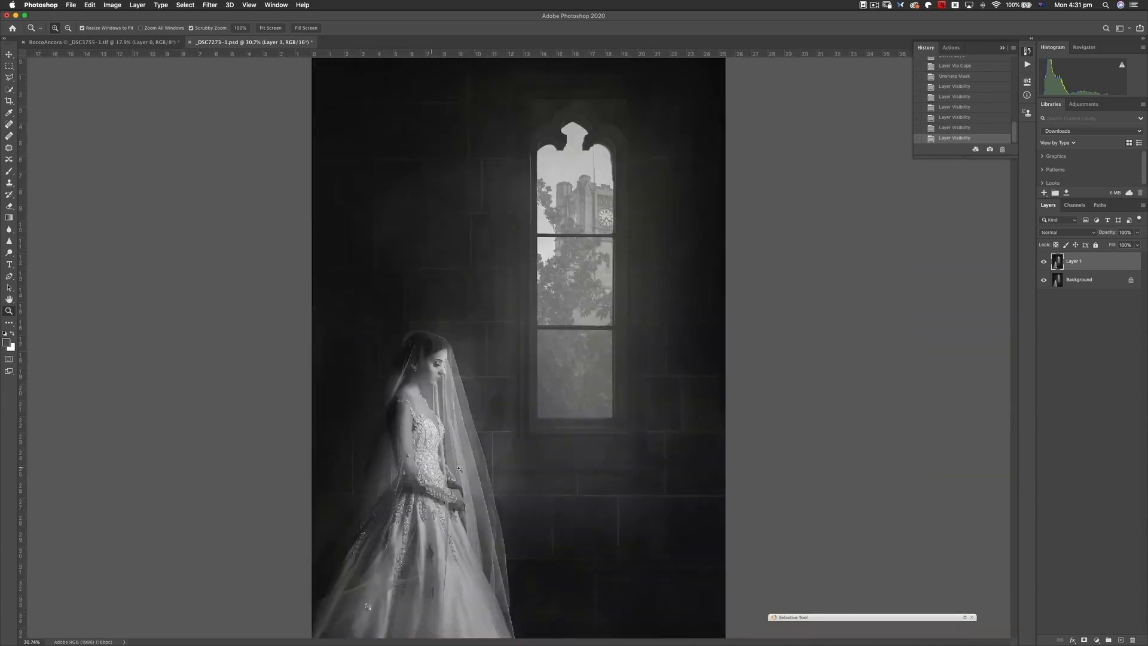
pyautogui.moveTo(463, 480); pyautogui.dragTo(473, 479)
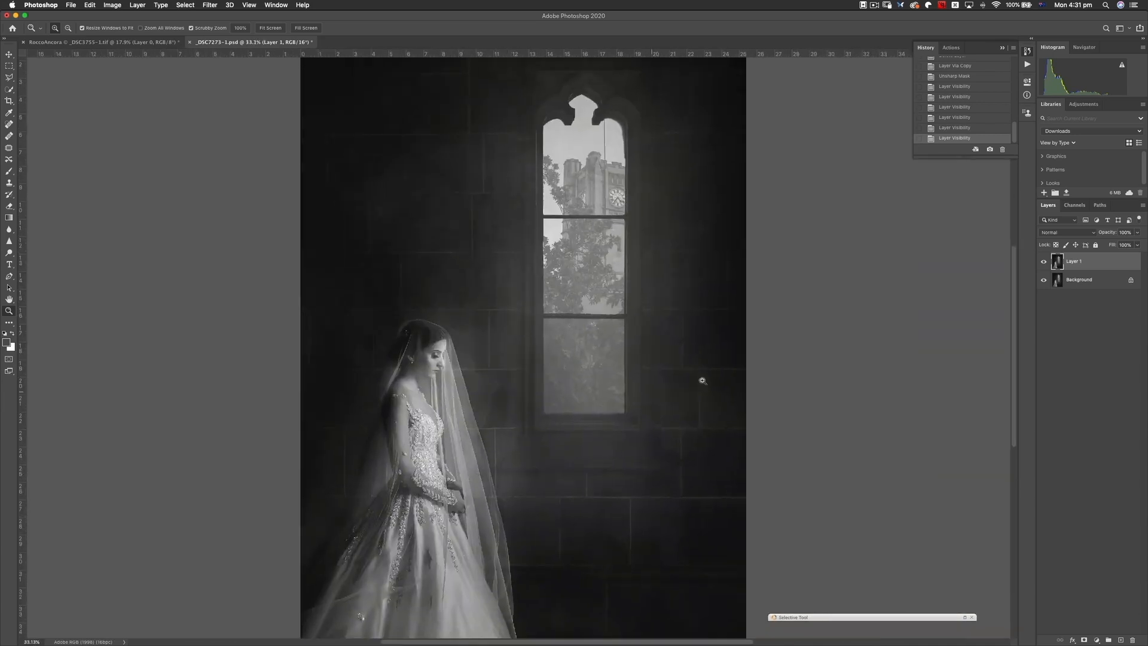
# - Add a layer mask to Layer 1, invert it to black, and set up the Brush tool with white as the foreground colour
pyautogui.click(1083, 640)
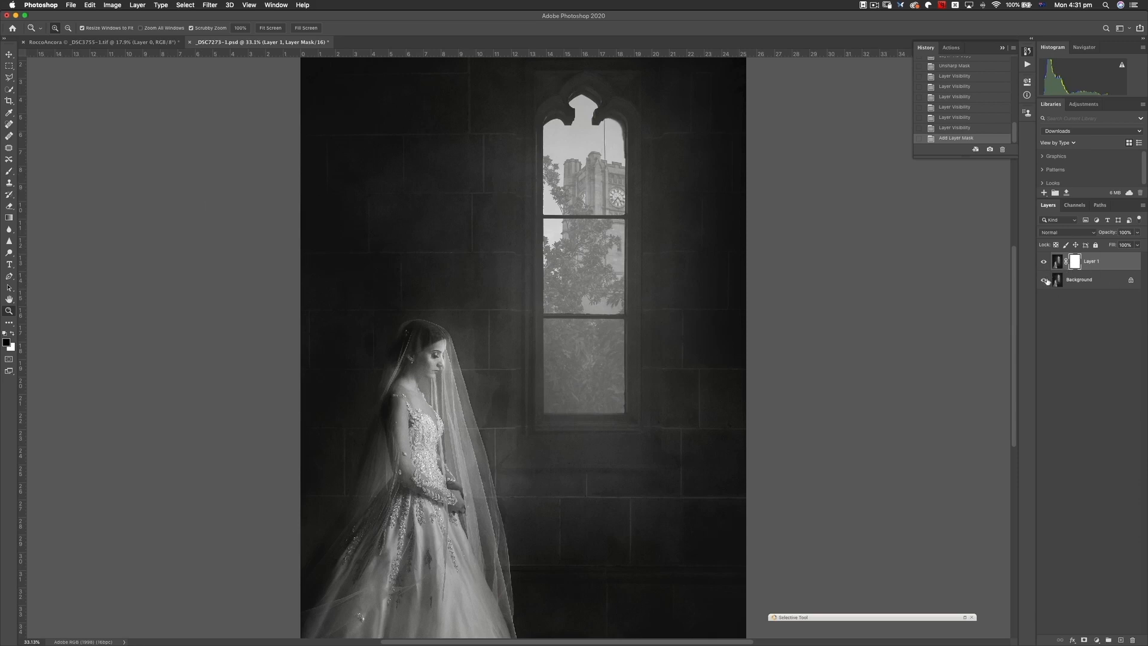
pyautogui.press('super+i')
pyautogui.click(9, 172)
pyautogui.click(11, 333)
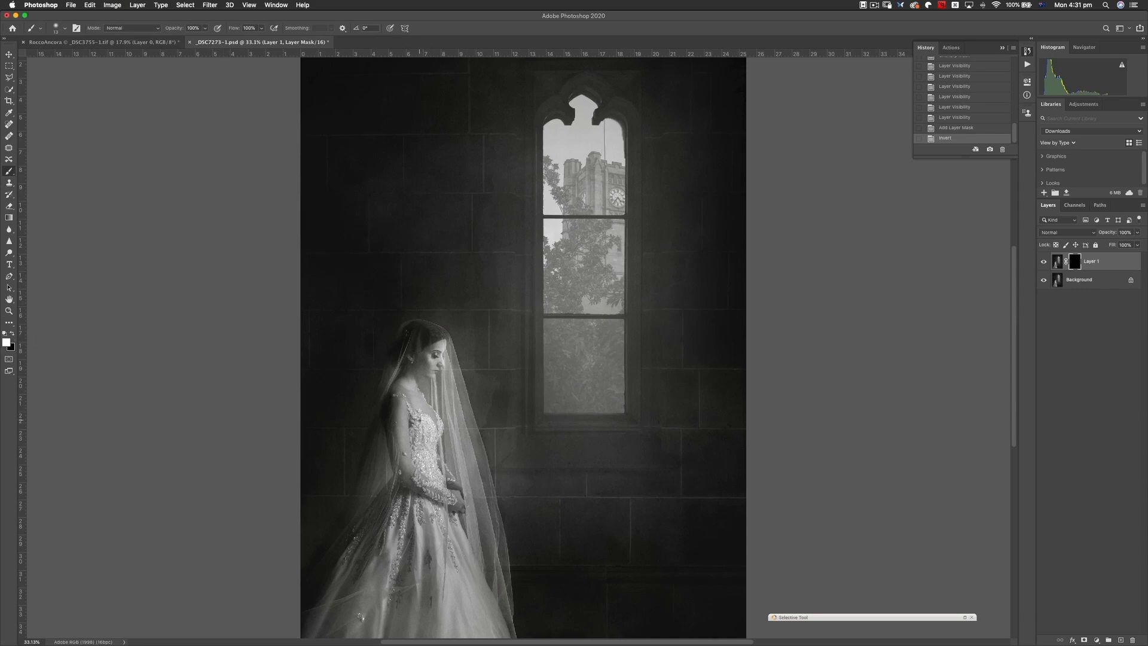
# - Paint white on Layer 1's mask over the bride's dress and upper body to reveal the sharpening only there
pyautogui.moveTo(422, 425); pyautogui.dragTo(451, 430)
pyautogui.moveTo(397, 452)
pyautogui.mouseDown()
pyautogui.moveTo(438, 355)
pyautogui.moveTo(409, 486)
pyautogui.moveTo(443, 501)
pyautogui.mouseUp()
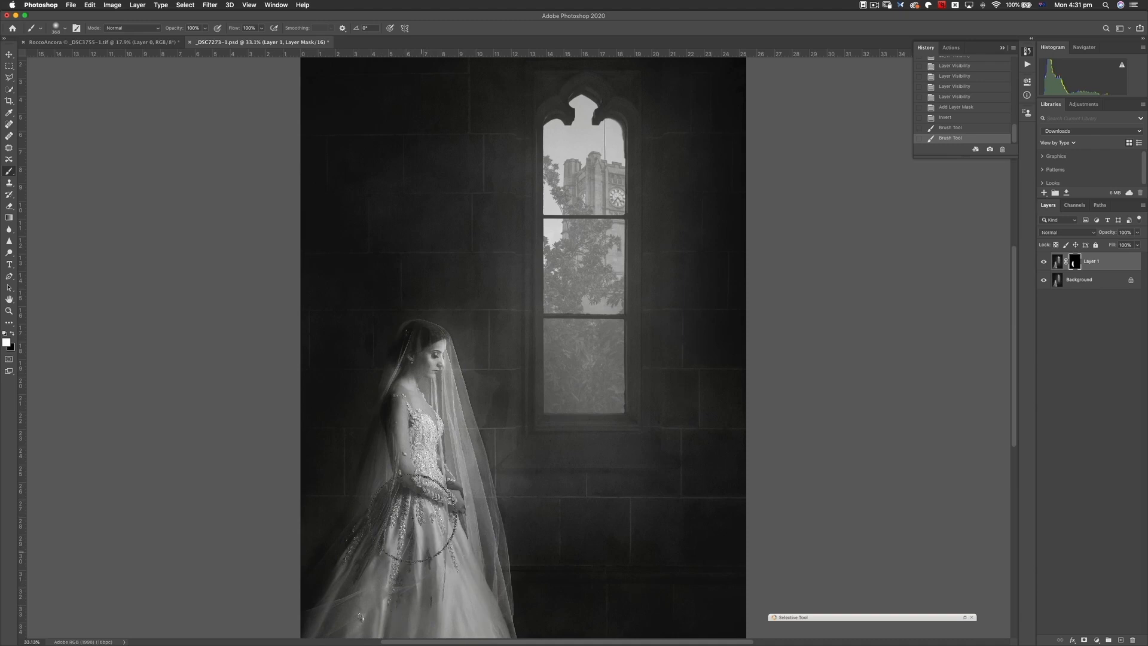
pyautogui.moveTo(447, 393); pyautogui.dragTo(423, 400)
pyautogui.moveTo(423, 400); pyautogui.dragTo(431, 399)
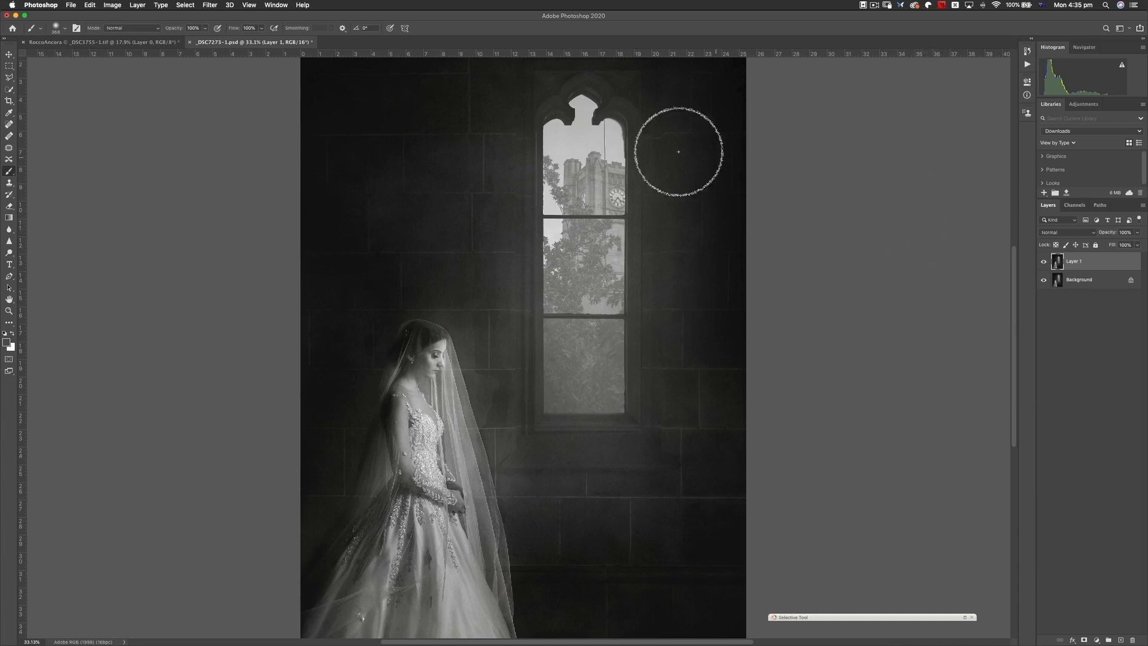
# - Convert Layer 1 into a smart object for re-editable smart filters
pyautogui.click(8, 55)
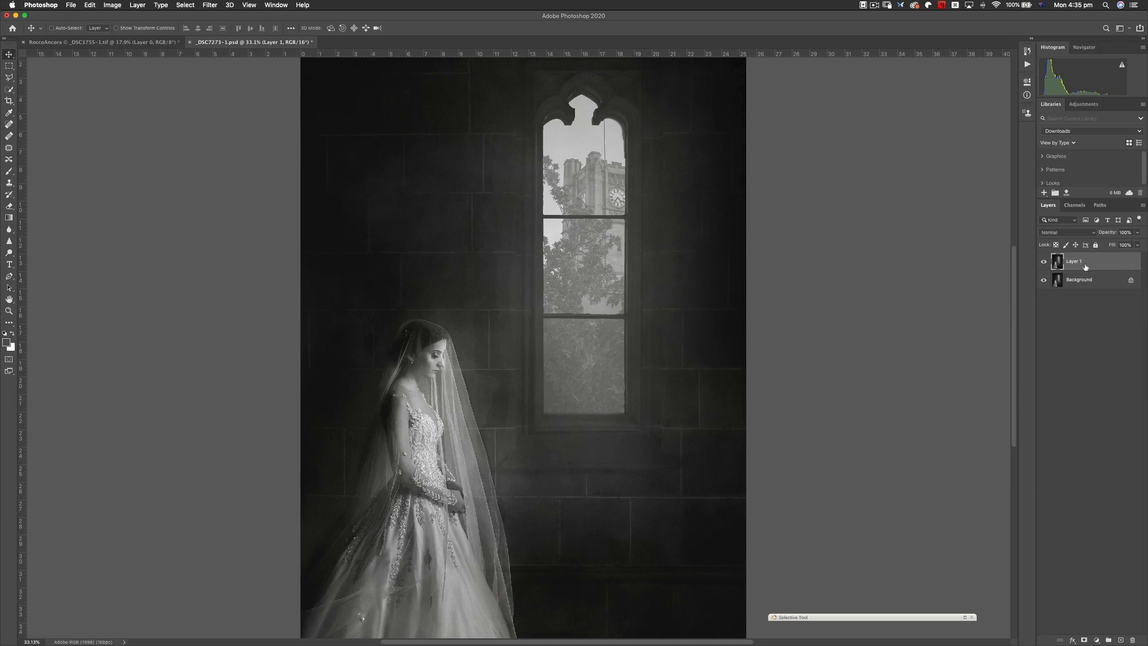
pyautogui.click(210, 6)
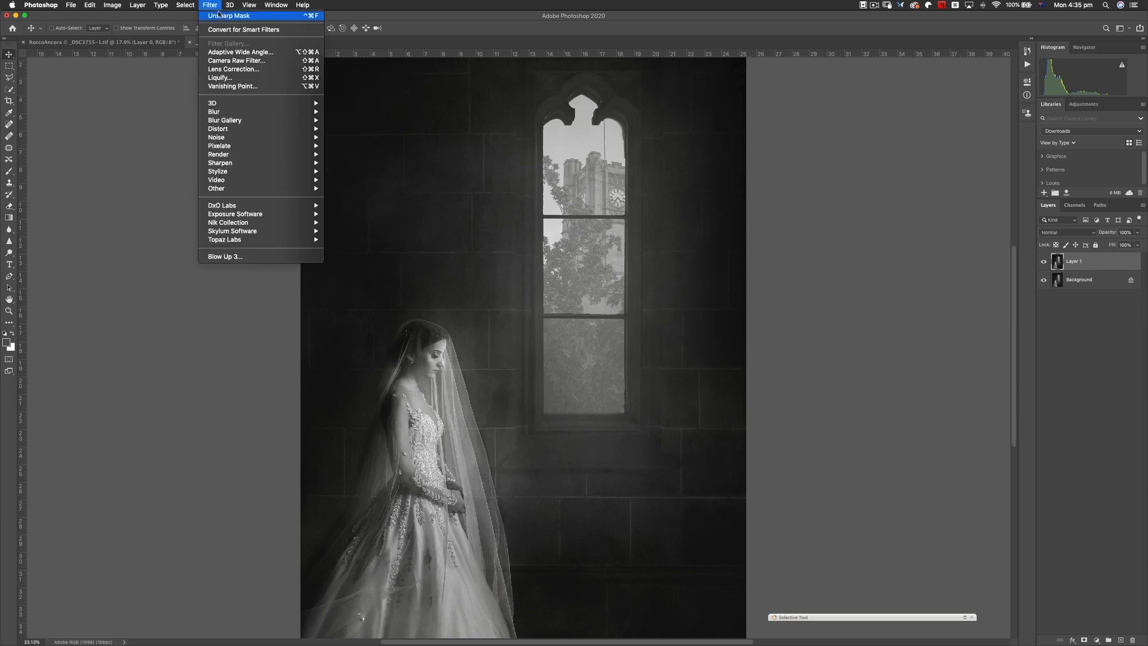
pyautogui.click(242, 31)
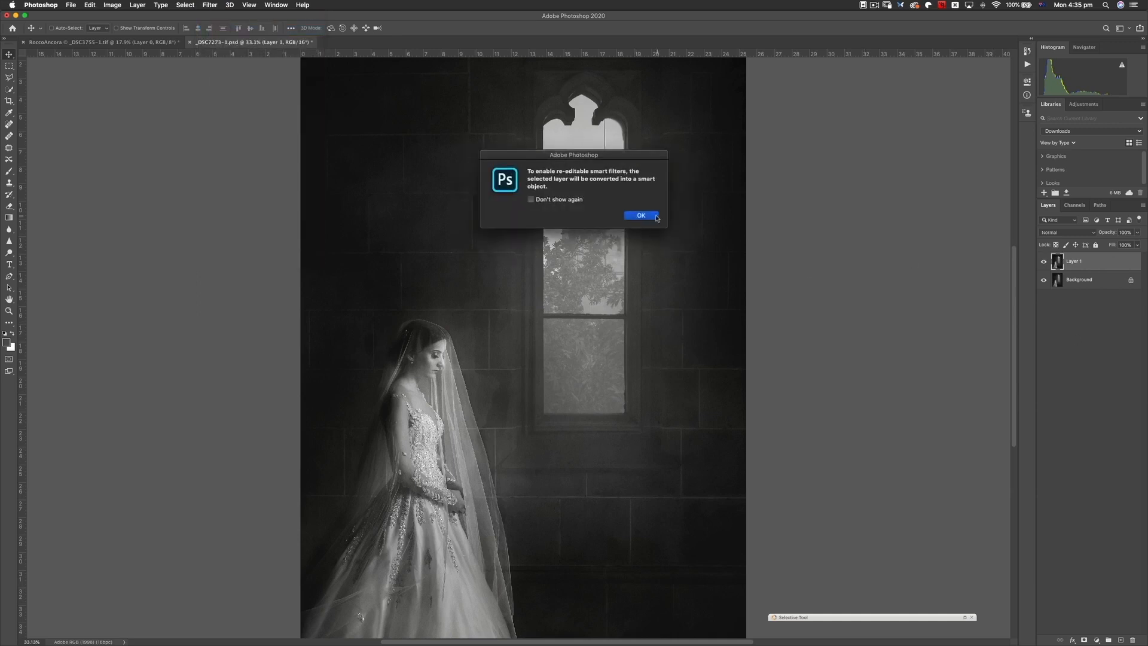
pyautogui.click(657, 218)
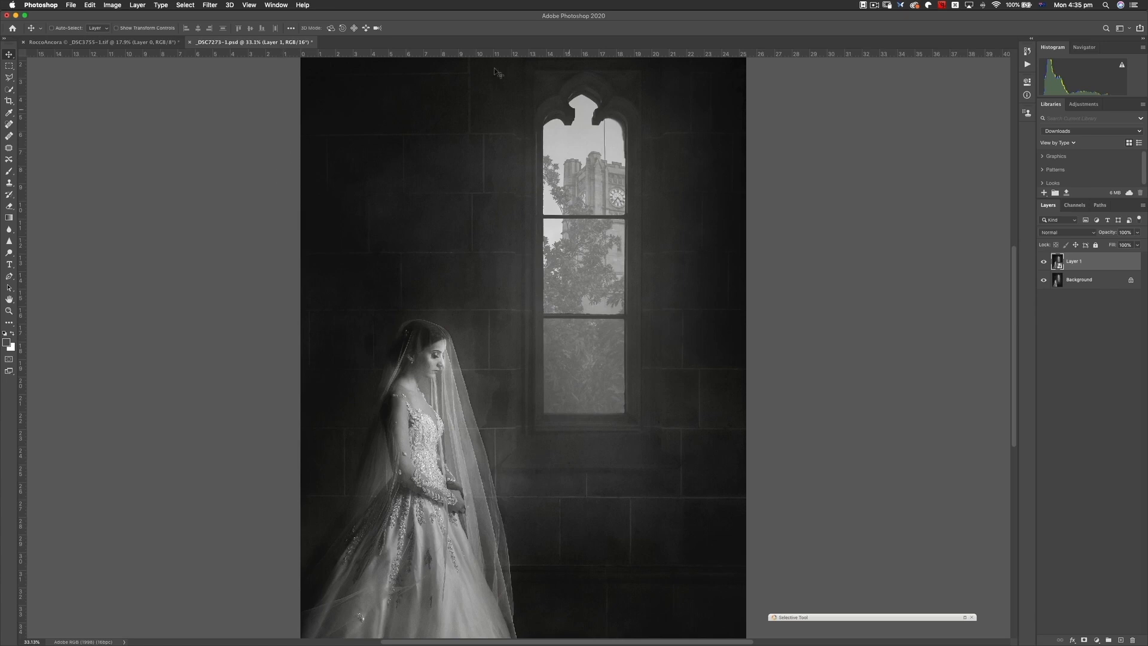
# - Open the Camera Raw Filter for Layer 1 and show its sharpening settings with the bride at 100% magnification
pyautogui.click(206, 4)
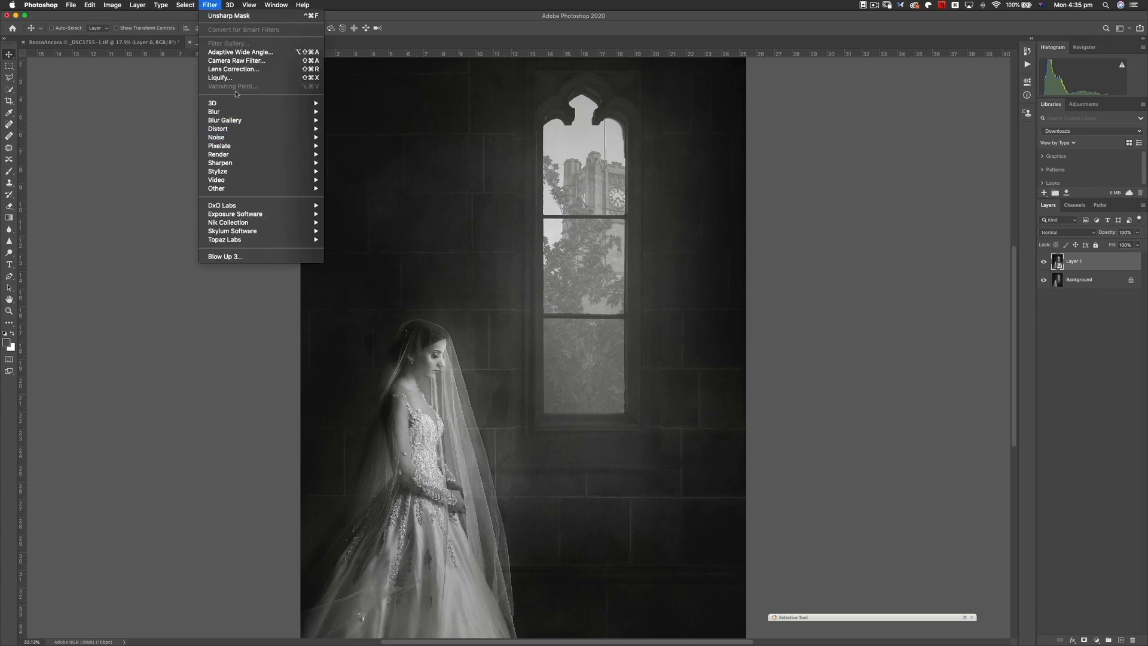
pyautogui.click(266, 60)
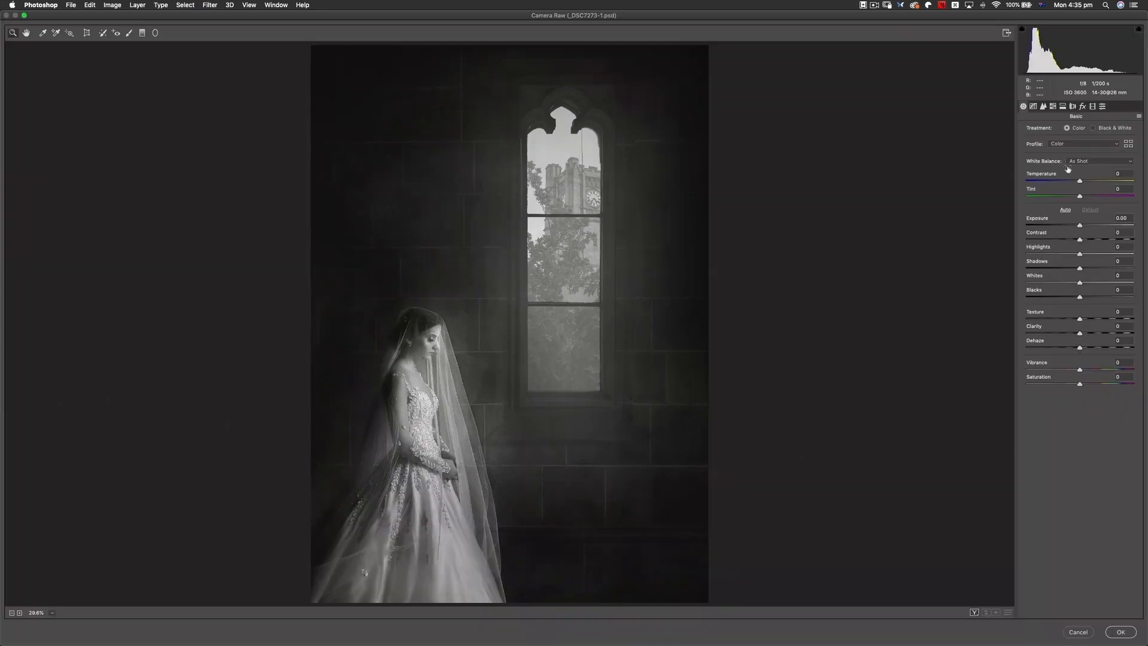
pyautogui.click(1044, 107)
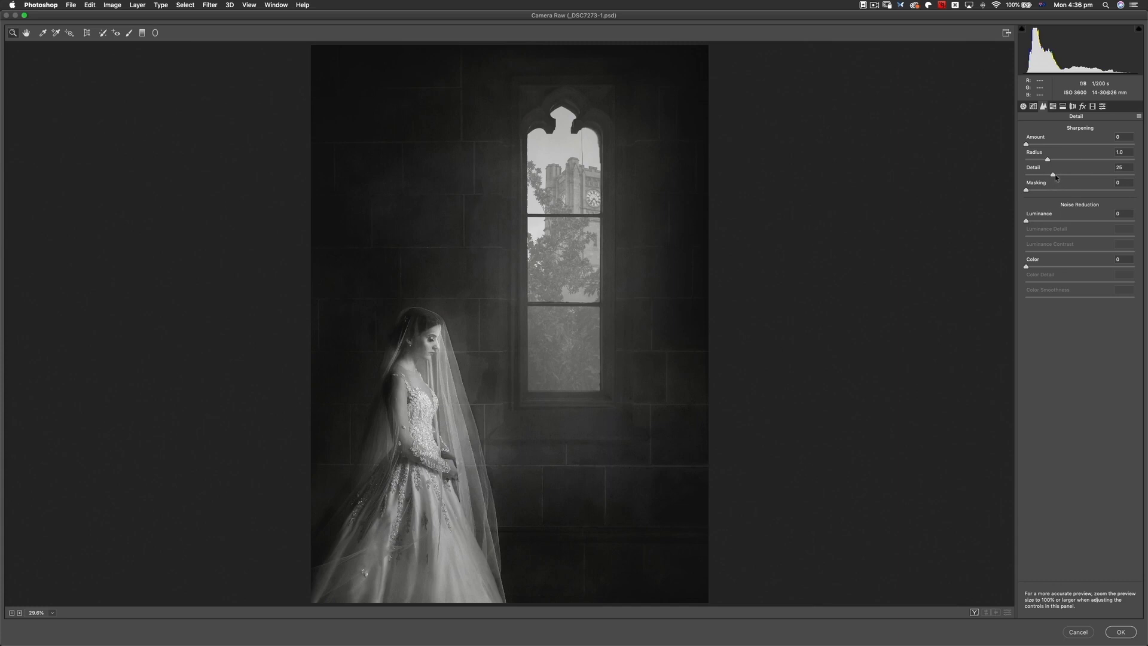
pyautogui.rightClick(500, 315)
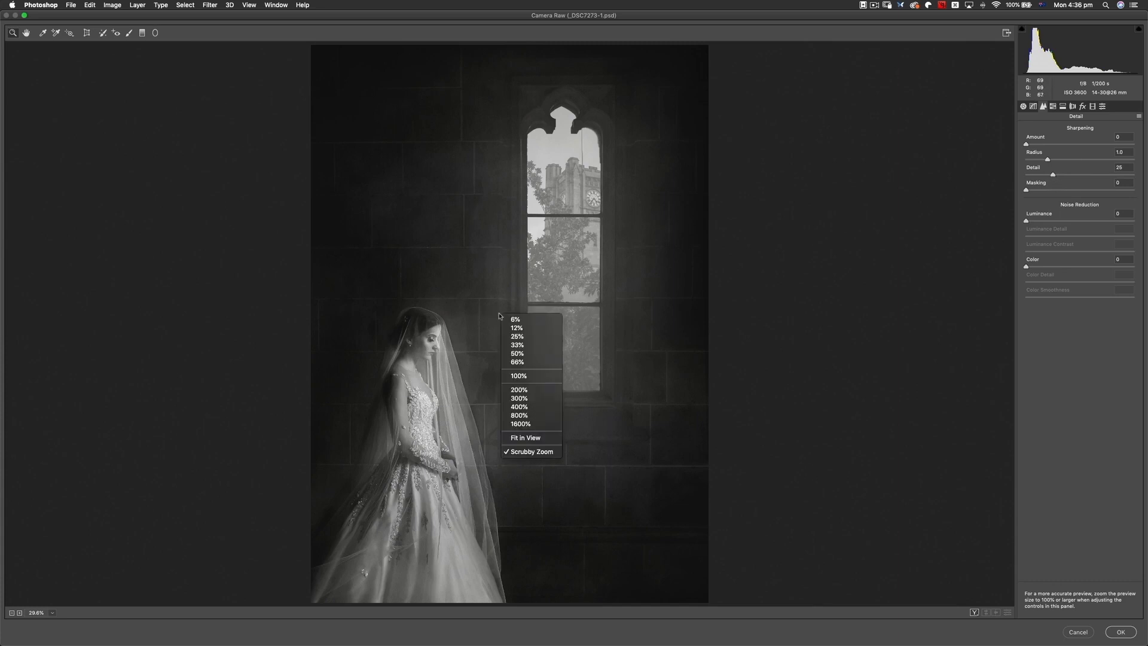
pyautogui.click(530, 375)
pyautogui.moveTo(510, 354); pyautogui.dragTo(597, 212)
pyautogui.moveTo(539, 325); pyautogui.dragTo(522, 260)
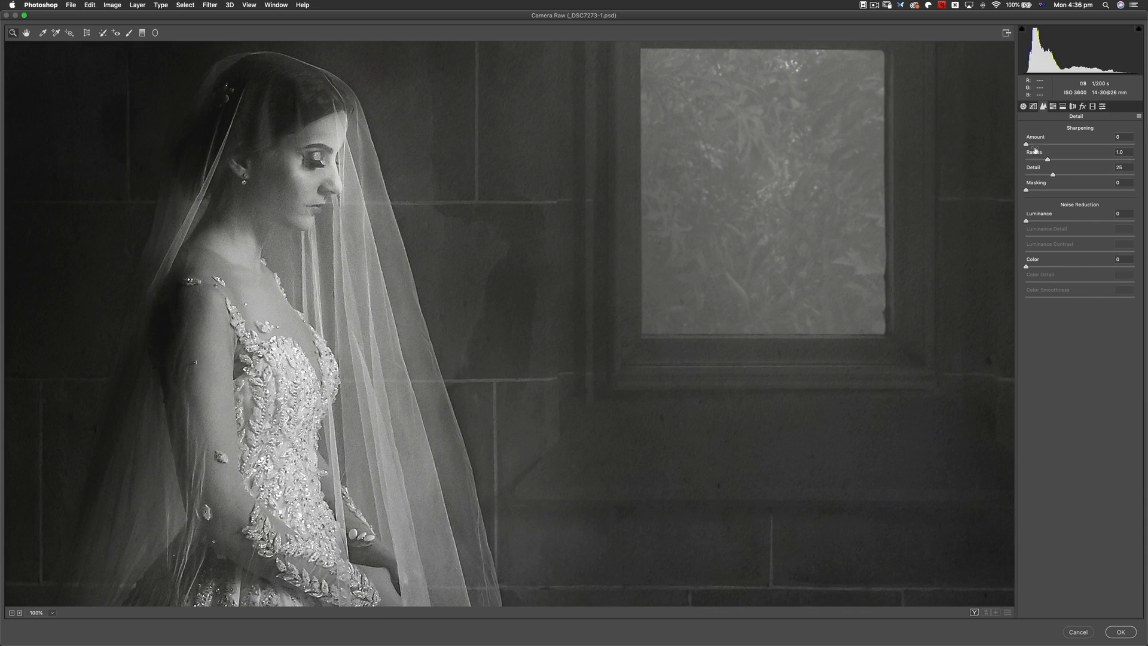
# - Set the Camera Raw sharpening Amount to 100 and examine its effect on the bride's face and veil
pyautogui.moveTo(1026, 144); pyautogui.dragTo(1073, 146)
pyautogui.click(1119, 136)
pyautogui.write('100')
pyautogui.moveTo(295, 221); pyautogui.dragTo(371, 215)
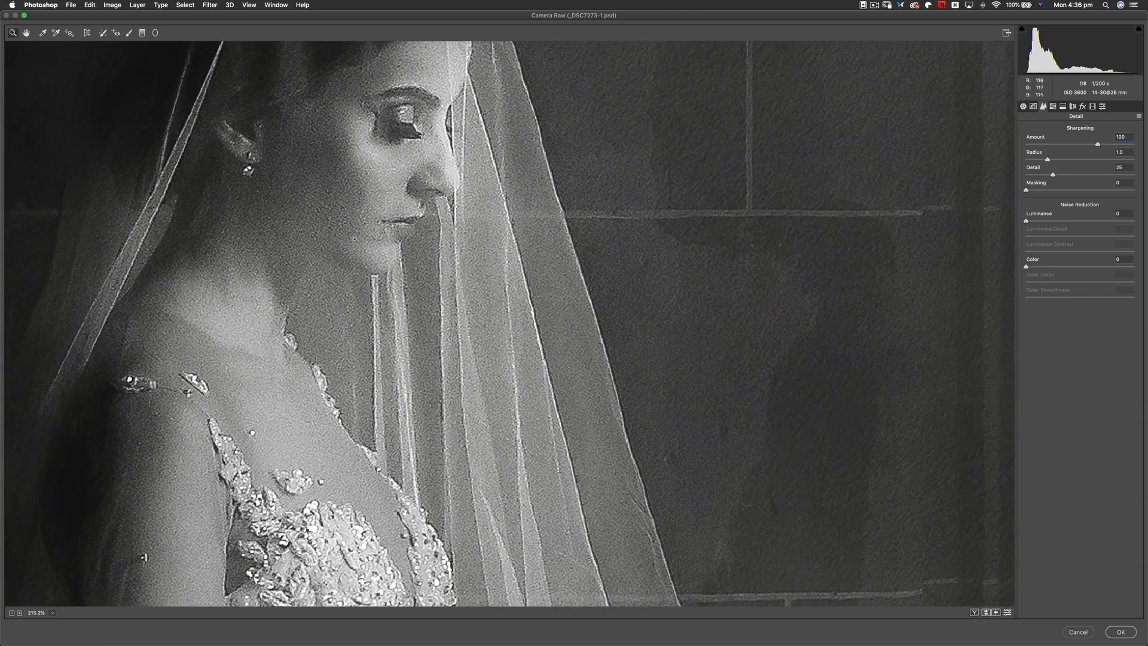
pyautogui.moveTo(408, 288); pyautogui.dragTo(339, 287)
pyautogui.moveTo(487, 277); pyautogui.dragTo(443, 260)
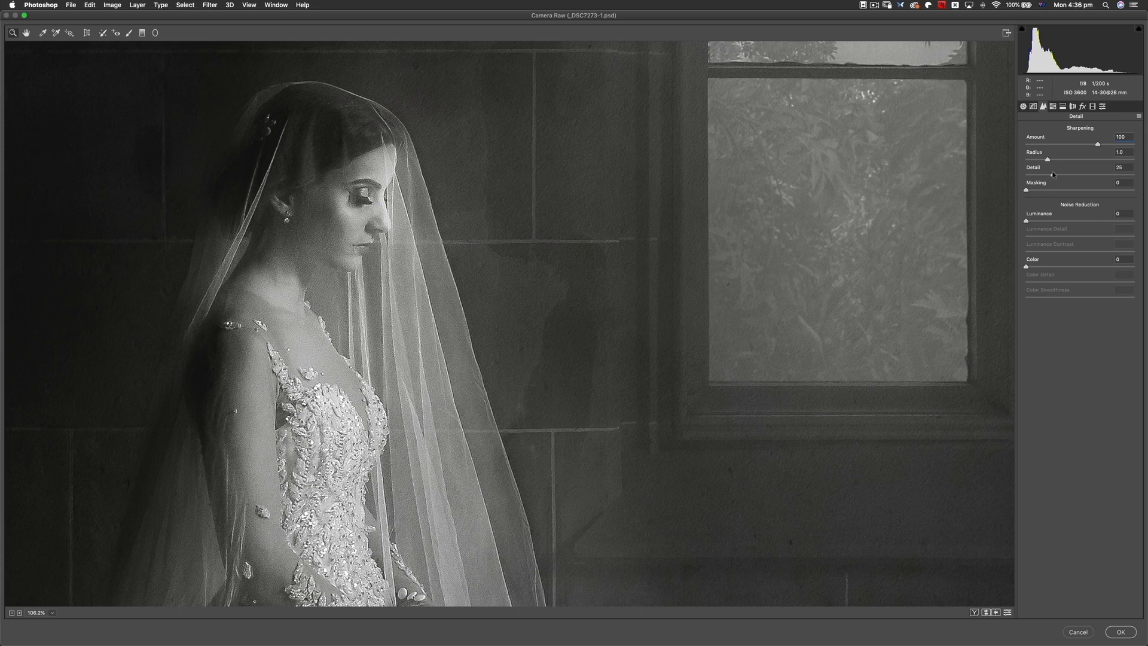
# - Try the sharpening Detail at 0 and at 100, examining the bride's skin and veil at each setting
pyautogui.moveTo(1052, 178); pyautogui.dragTo(1023, 178)
pyautogui.scroll(2, 394, 284)
pyautogui.scroll(2, 394, 284)
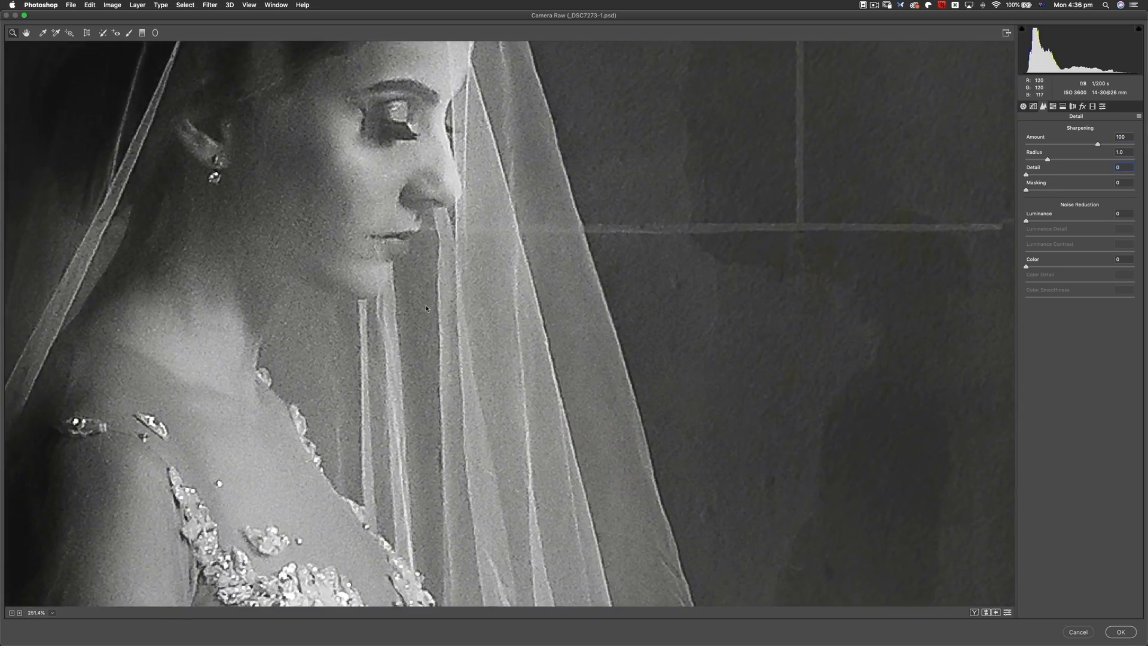
pyautogui.scroll(-2, 390, 281)
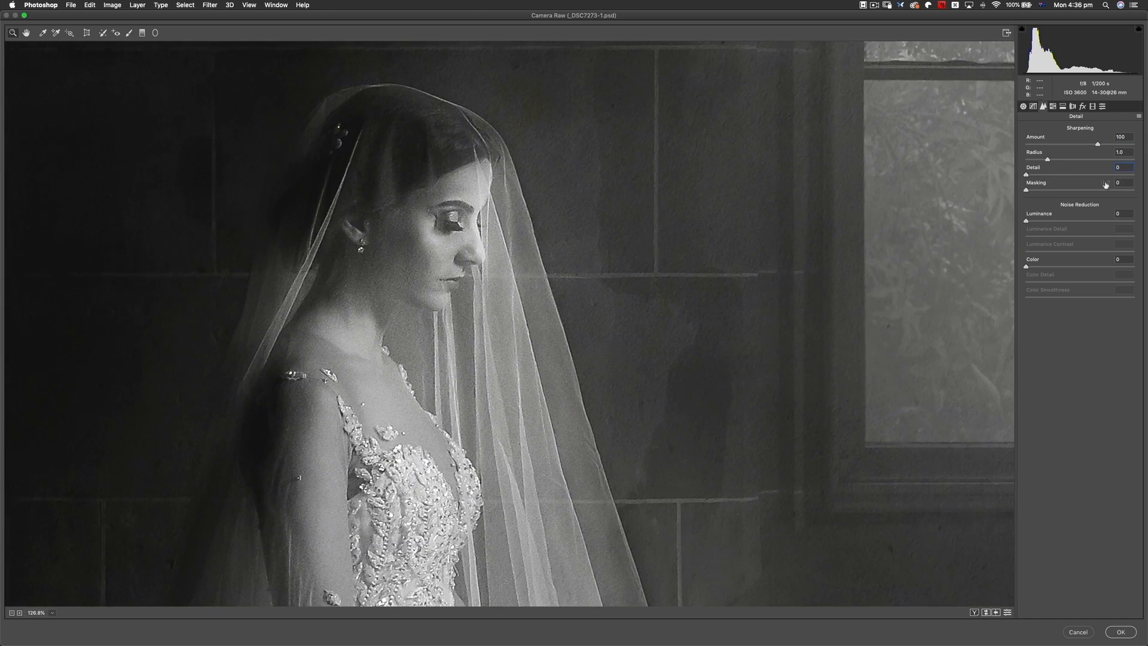
pyautogui.moveTo(1026, 175); pyautogui.dragTo(1138, 177)
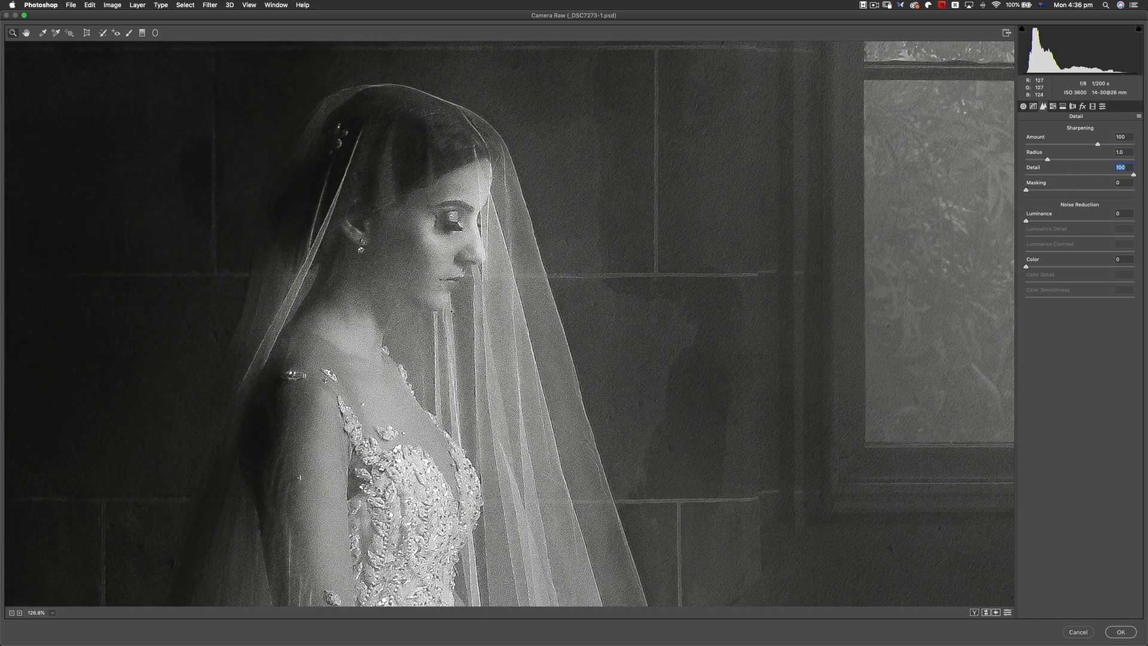
pyautogui.scroll(1, 467, 328)
pyautogui.scroll(3, 468, 328)
pyautogui.scroll(-4, 478, 328)
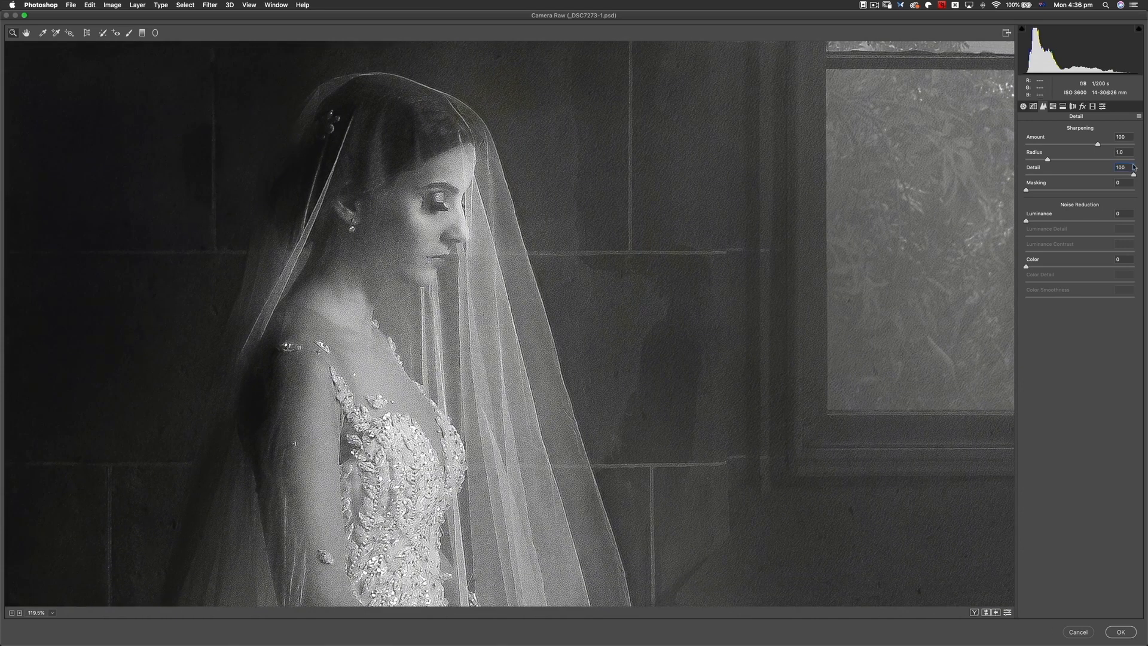
# - Reduce the sharpening Detail to 17 and compare the effect of Masking at 100 and at 0
pyautogui.moveTo(1133, 174); pyautogui.dragTo(1044, 182)
pyautogui.moveTo(1028, 192); pyautogui.dragTo(1138, 196)
pyautogui.press('Tab')
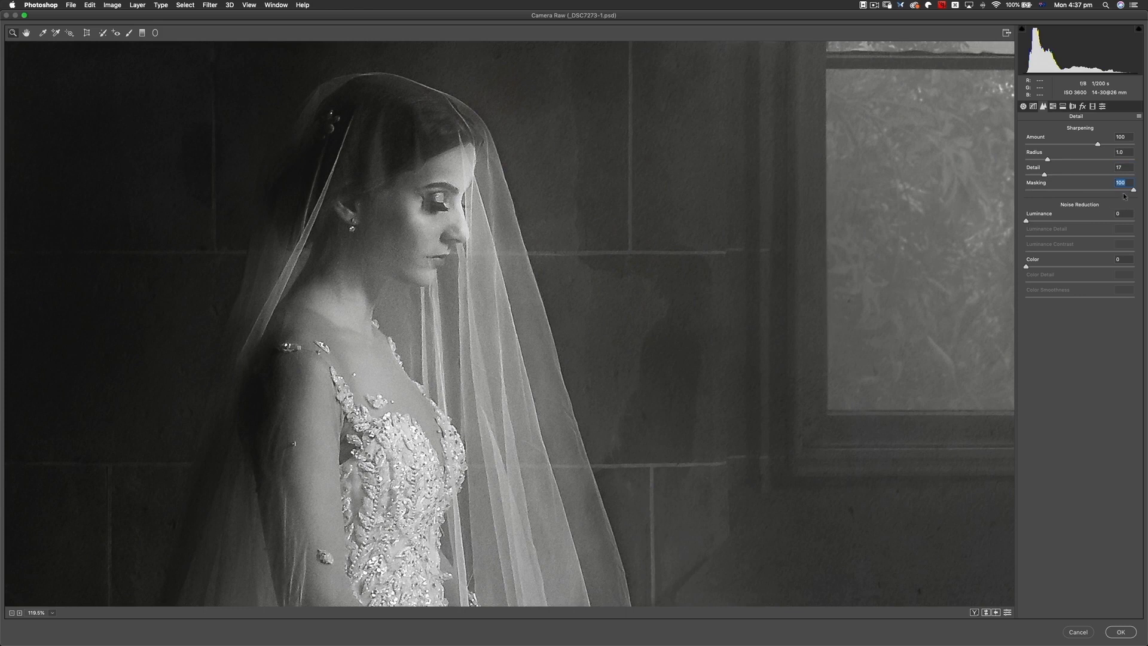
pyautogui.moveTo(1123, 190); pyautogui.dragTo(1031, 190)
pyautogui.moveTo(1039, 181); pyautogui.dragTo(1005, 190)
# - Set the sharpening Masking to 77 using the black-and-white mask preview, and check the result on the bride
pyautogui.press('alt')
pyautogui.moveTo(1026, 191); pyautogui.dragTo(1025, 191)
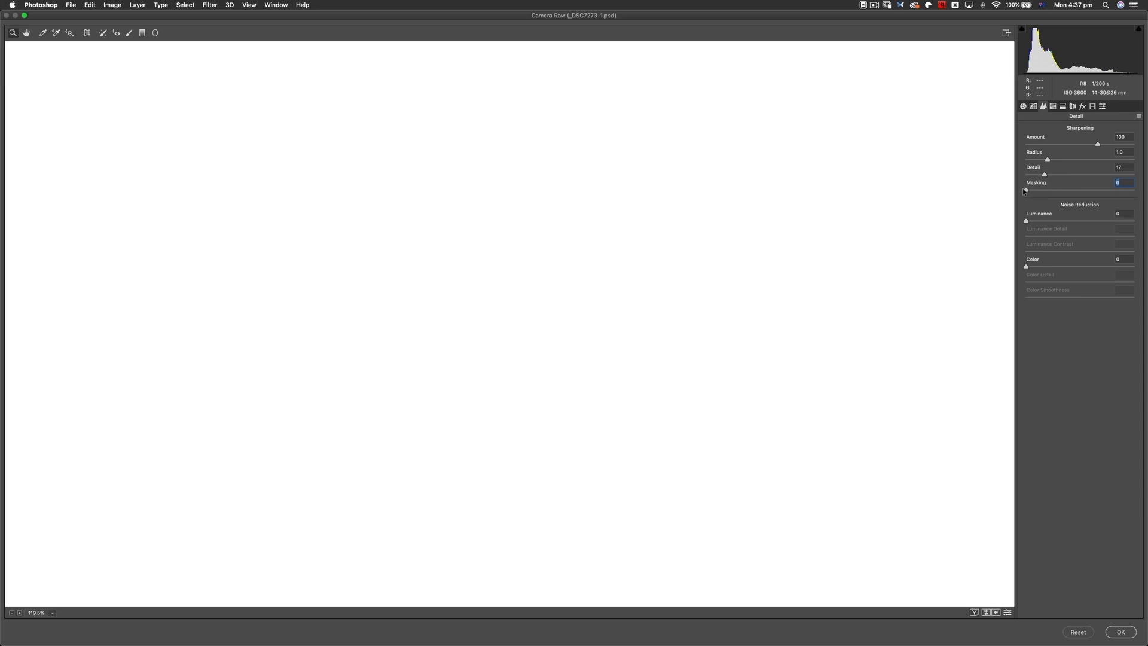
pyautogui.moveTo(1023, 191); pyautogui.dragTo(1025, 192)
pyautogui.moveTo(1026, 191); pyautogui.dragTo(1040, 193)
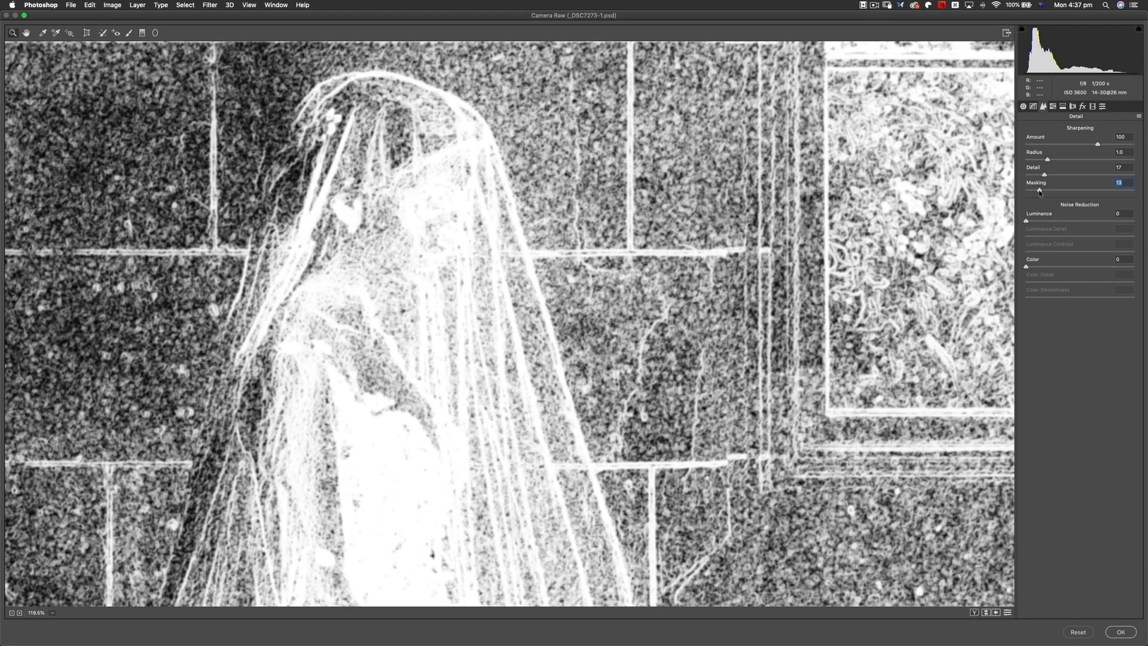
pyautogui.moveTo(1039, 193); pyautogui.dragTo(1109, 201)
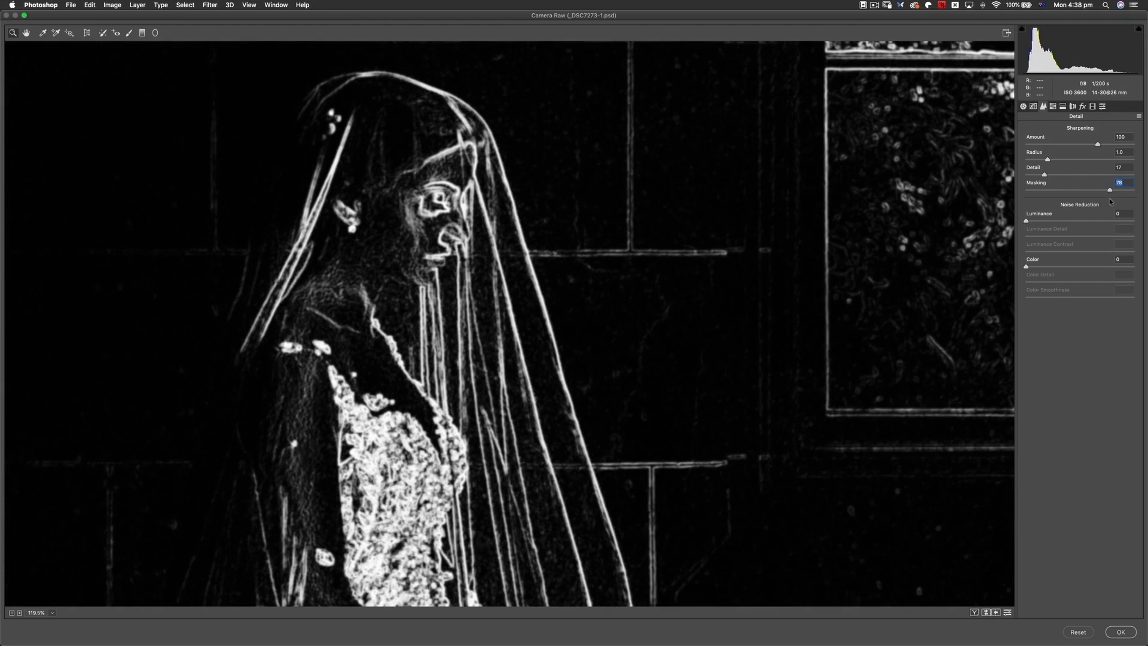
pyautogui.moveTo(1109, 199); pyautogui.dragTo(1107, 197)
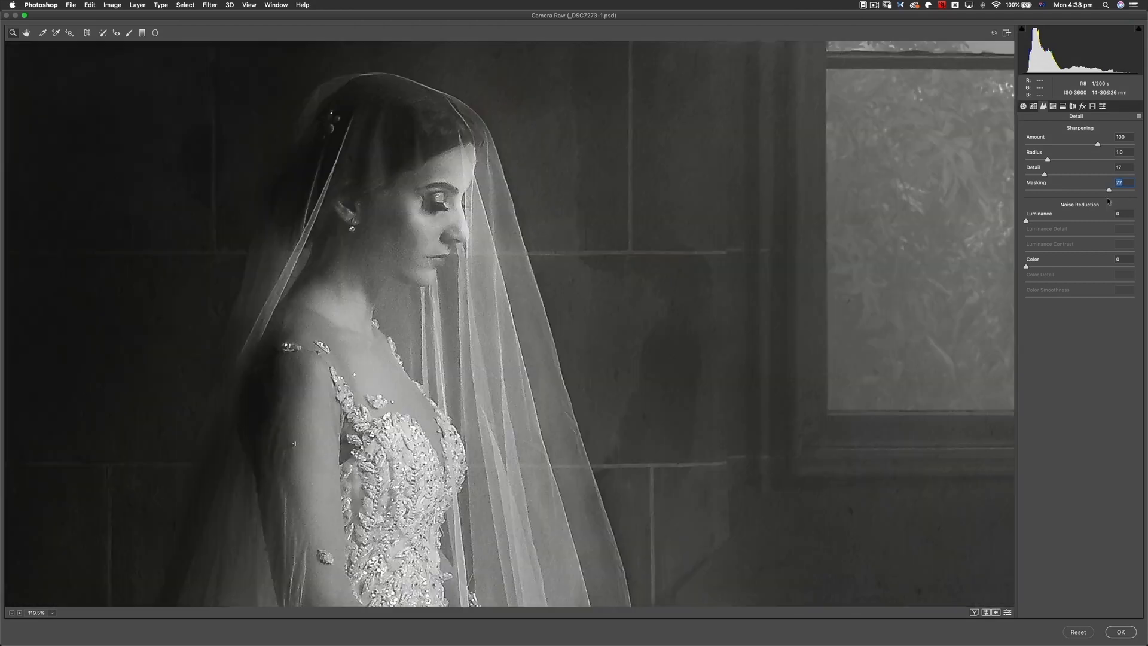
pyautogui.moveTo(467, 237); pyautogui.dragTo(643, 222)
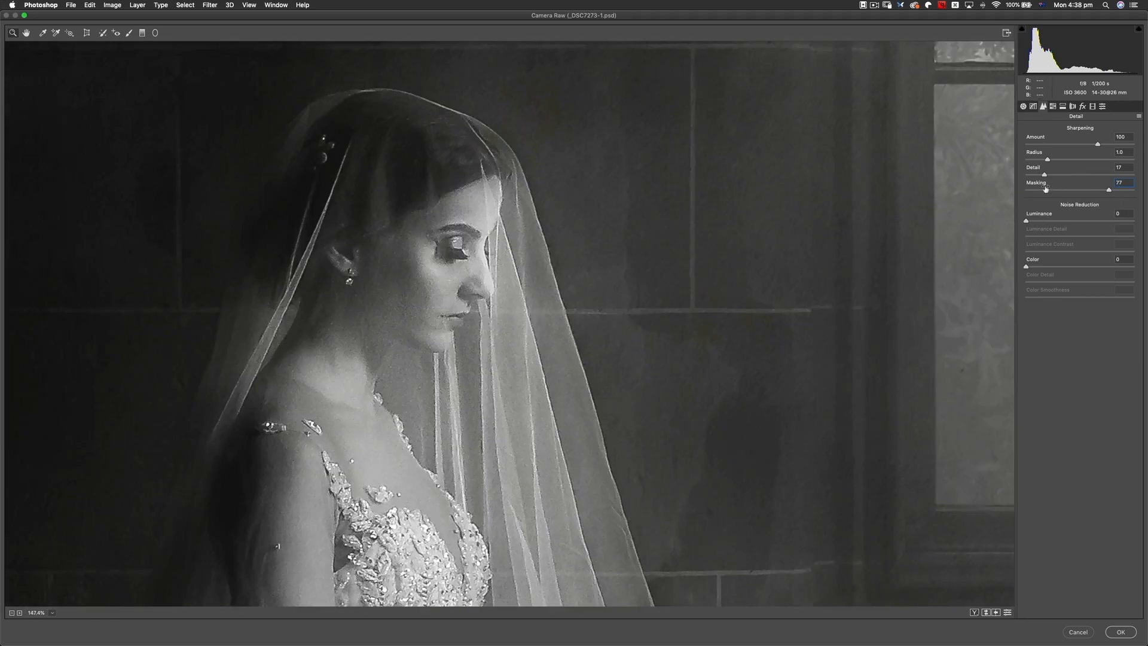
# - Set the sharpening Amount to 114 and Detail to 4, and check the bride's face up close
pyautogui.moveTo(1098, 144)
pyautogui.mouseDown()
pyautogui.moveTo(1121, 144)
pyautogui.moveTo(1106, 146)
pyautogui.mouseUp()
pyautogui.moveTo(1047, 176)
pyautogui.mouseDown()
pyautogui.moveTo(996, 175)
pyautogui.moveTo(1119, 190)
pyautogui.moveTo(1030, 180)
pyautogui.mouseUp()
pyautogui.keyDown('alt'); pyautogui.click(1027, 176); pyautogui.keyUp('alt')
pyautogui.scroll(2, 562, 323)
pyautogui.scroll(-1, 565, 325)
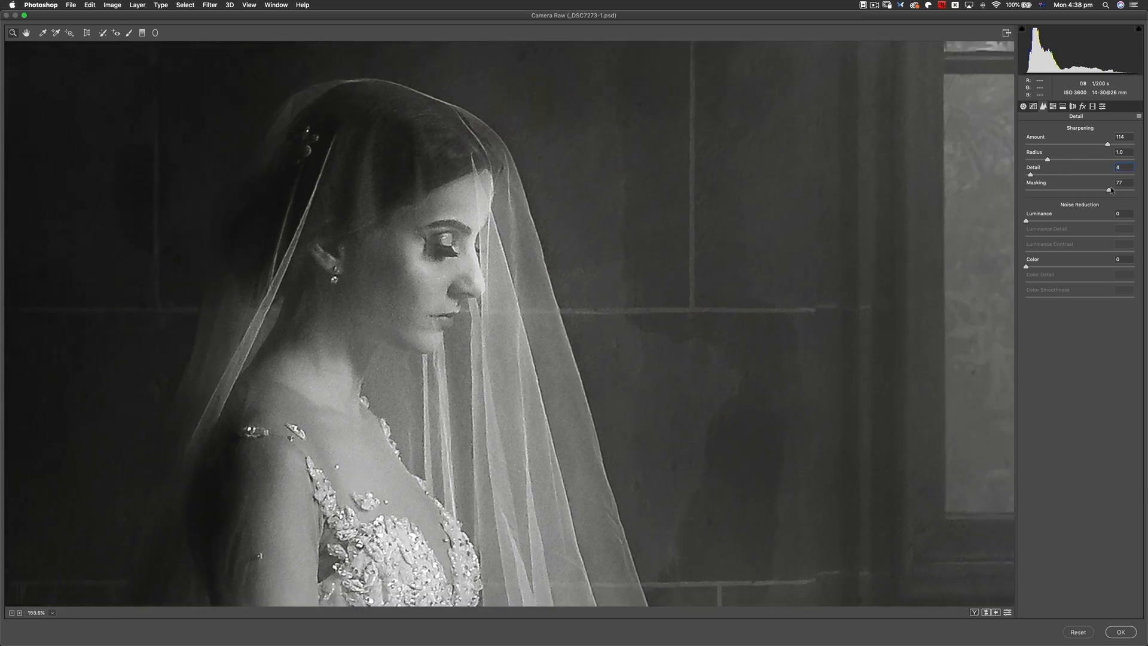
# - Fine-tune the sharpening Masking and Amount slightly, and apply the Camera Raw Filter to Layer 1
pyautogui.moveTo(1109, 191); pyautogui.dragTo(1110, 191)
pyautogui.click(1110, 144)
pyautogui.moveTo(1110, 145); pyautogui.dragTo(1107, 145)
pyautogui.click(1108, 144)
pyautogui.click(1121, 631)
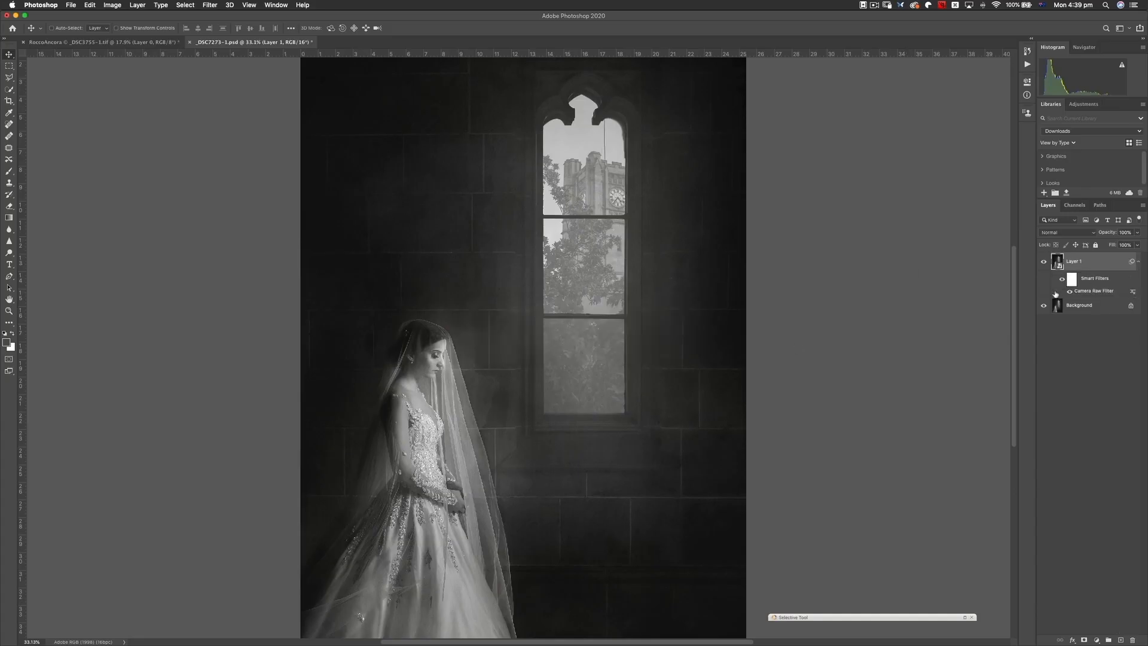
# - Compare the bride at about 100% magnification with Layer 1's Camera Raw sharpening hidden and shown, and examine the wider photo
pyautogui.moveTo(448, 402); pyautogui.dragTo(536, 413)
pyautogui.press('super+z')
pyautogui.press('z')
pyautogui.rightClick(536, 412)
pyautogui.click(558, 423)
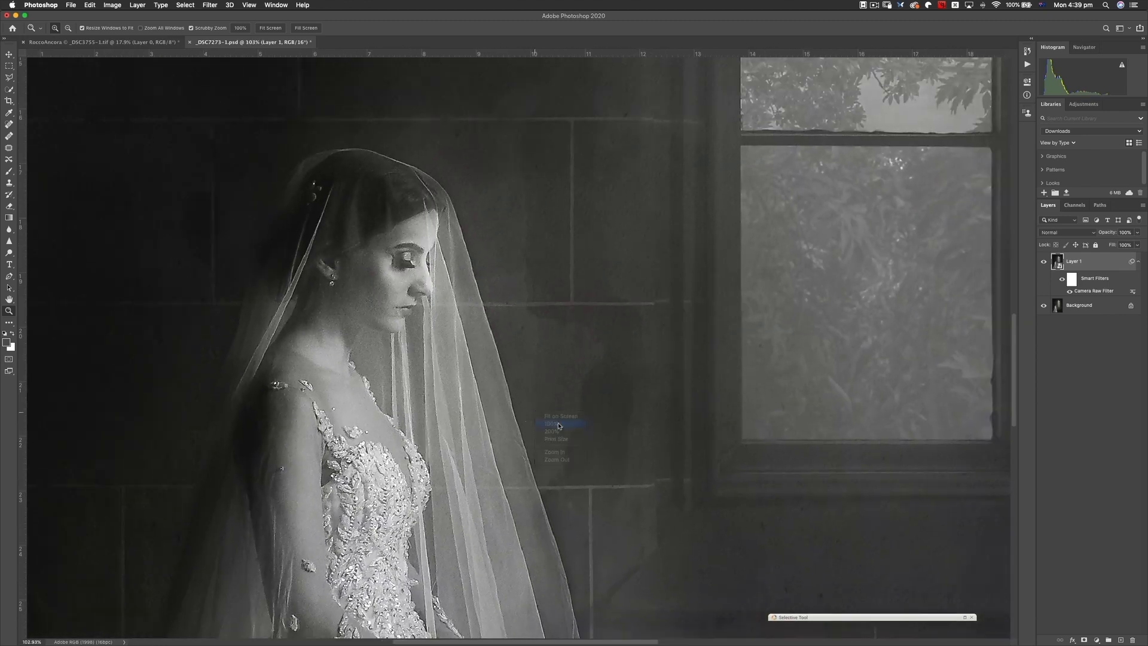
pyautogui.moveTo(448, 348); pyautogui.dragTo(451, 348)
pyautogui.click(1044, 262)
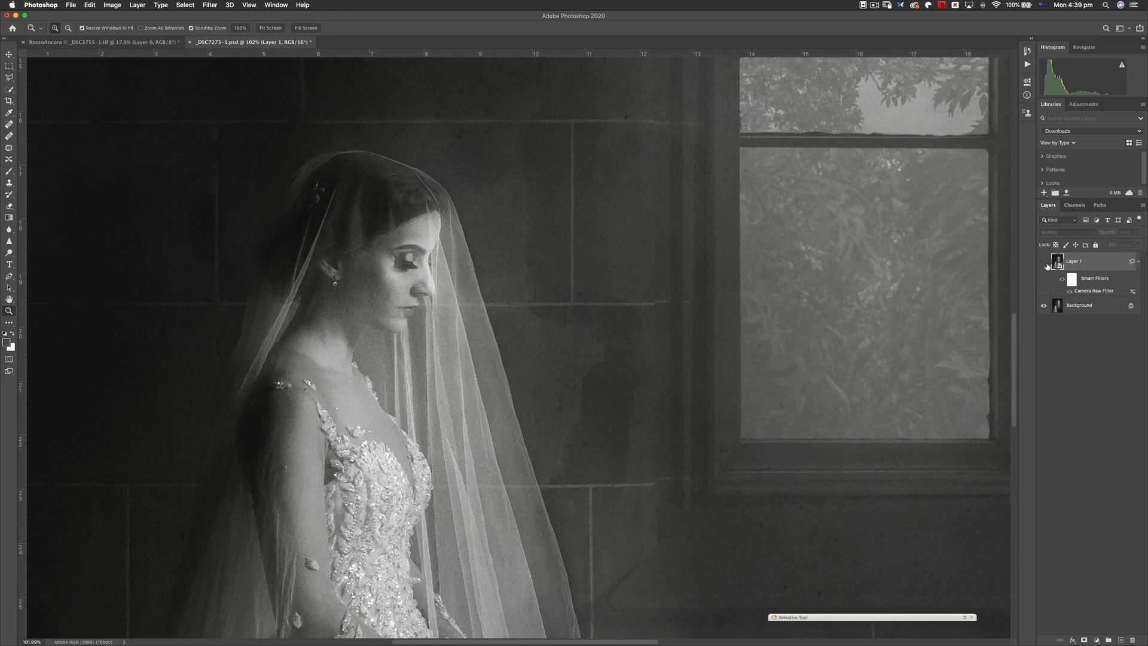
pyautogui.click(1043, 262)
pyautogui.click(1044, 262)
pyautogui.click(1043, 263)
pyautogui.click(1044, 263)
pyautogui.click(1044, 265)
pyautogui.click(1044, 265)
pyautogui.click(1044, 265)
pyautogui.scroll(-3, 556, 335)
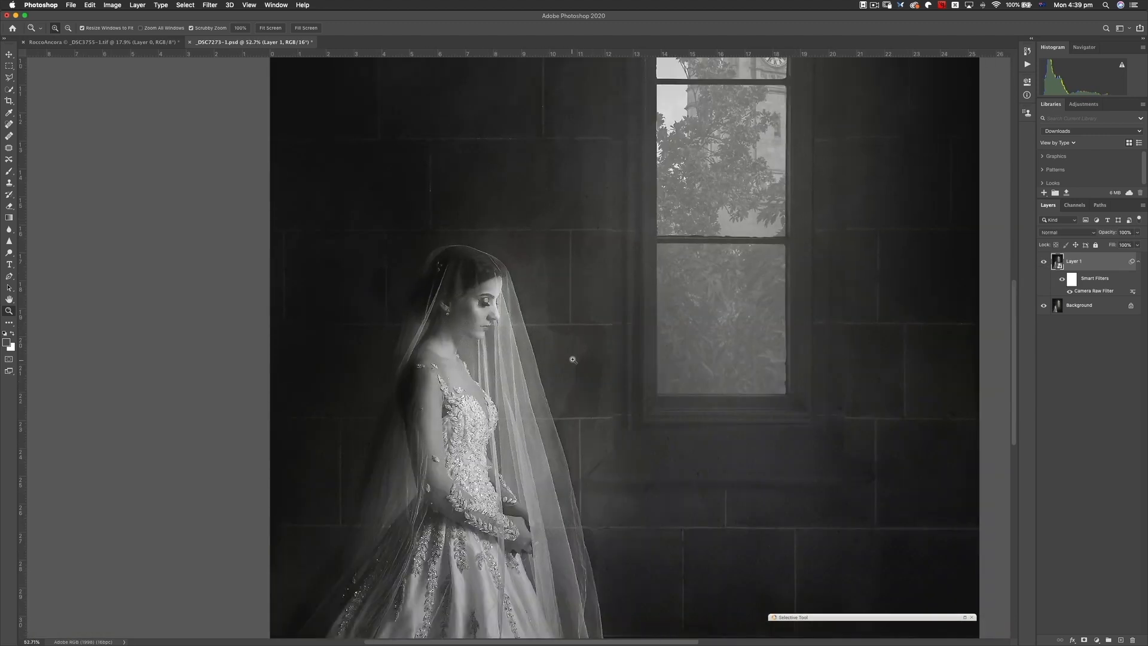
pyautogui.moveTo(669, 278); pyautogui.dragTo(593, 283)
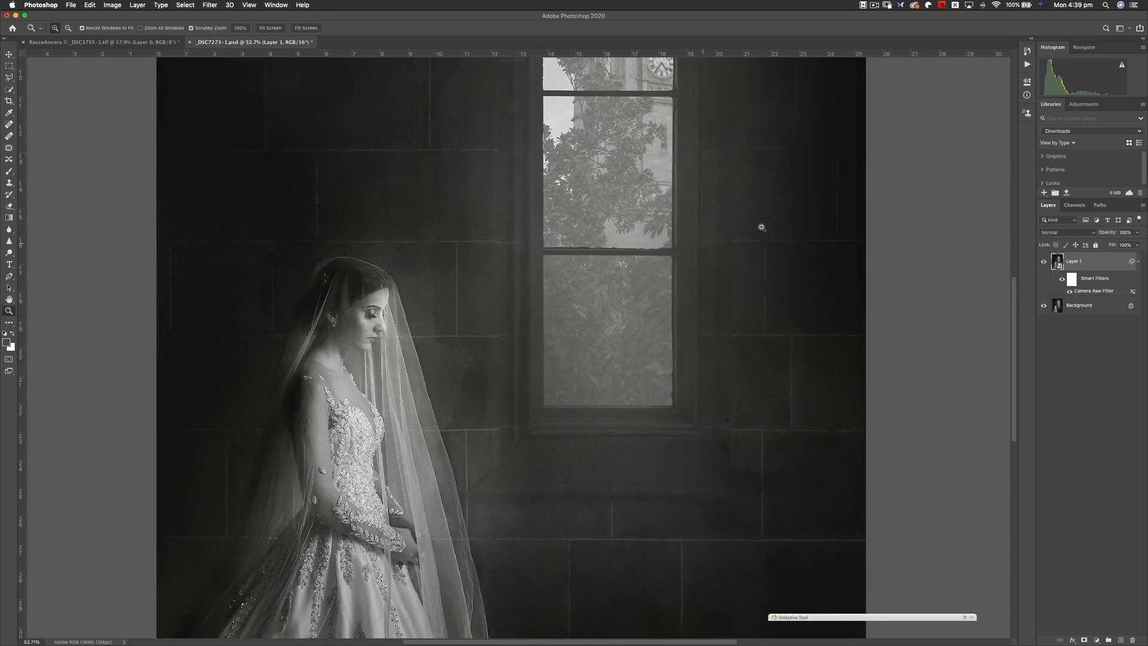
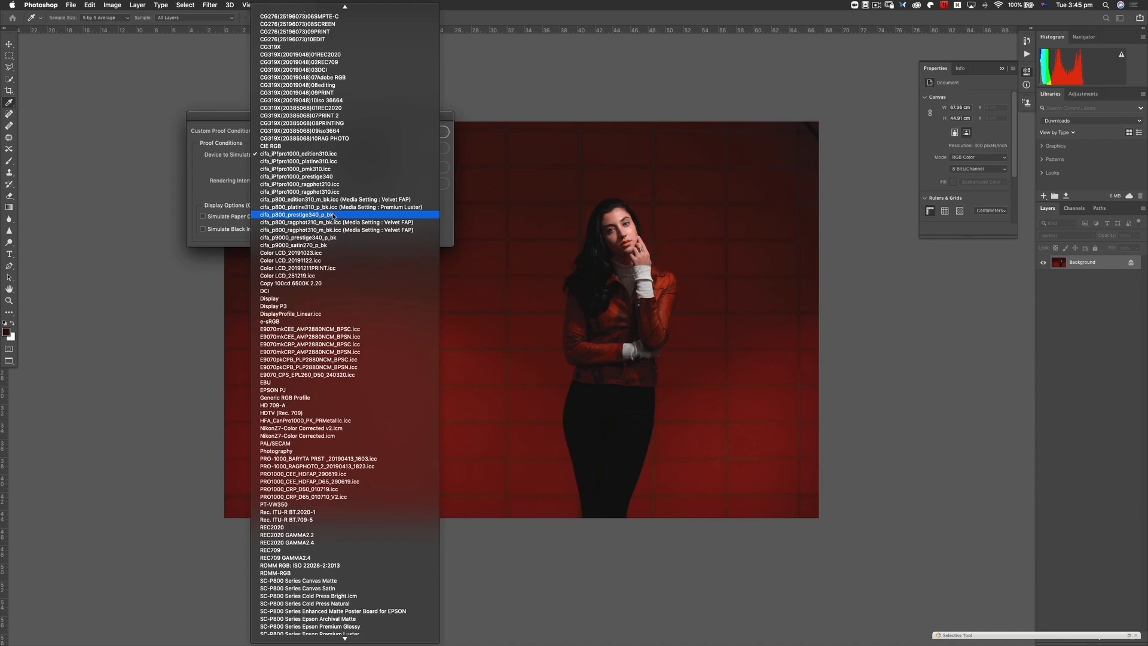
# - Set the custom proof to simulate cifa_p800_prestige340_p_bk and preview it with the Perceptual rendering intent
pyautogui.click(333, 215)
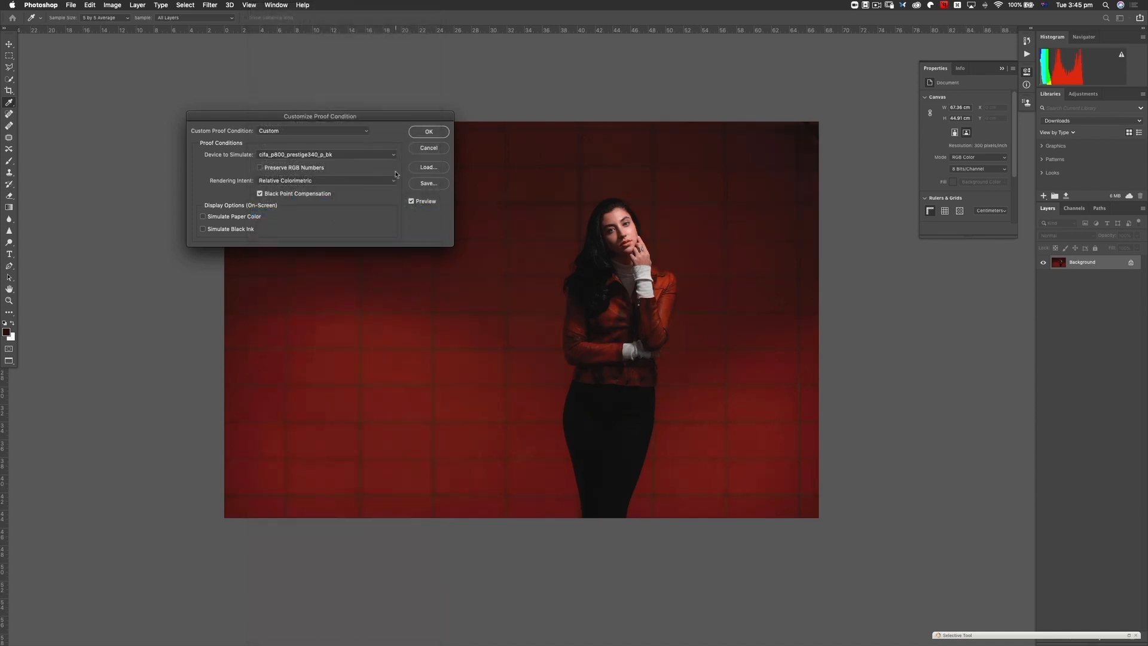
pyautogui.moveTo(368, 117); pyautogui.dragTo(302, 71)
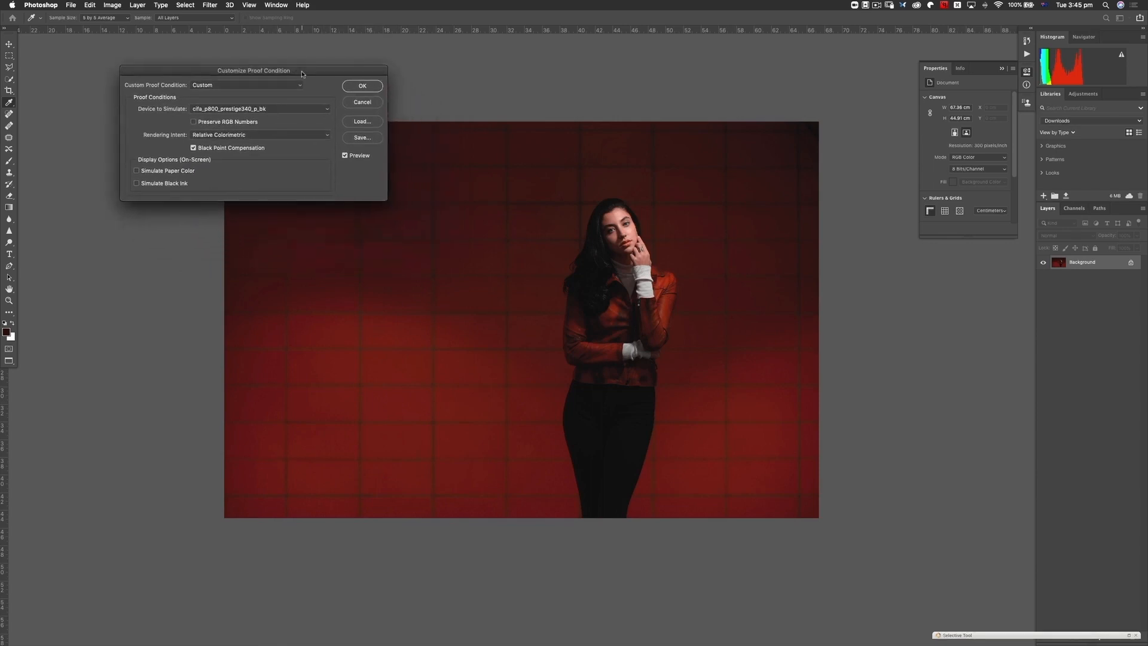
pyautogui.click(275, 138)
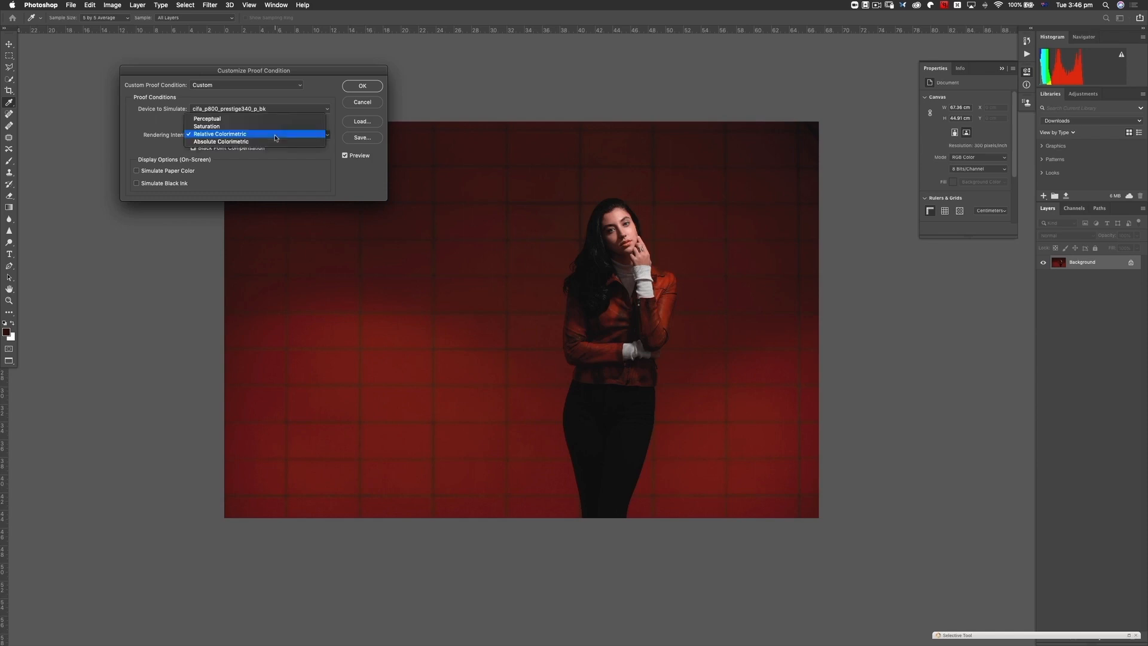
pyautogui.click(278, 120)
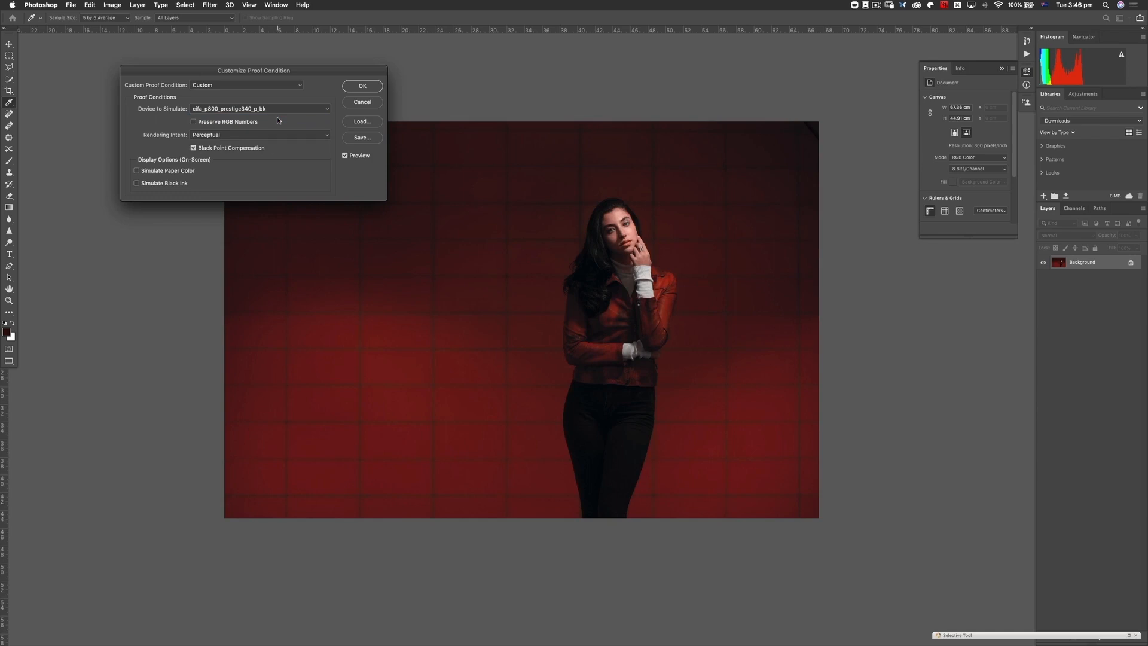
# - Set the proof's rendering intent to Relative Colorimetric and apply the proof condition
pyautogui.click(265, 137)
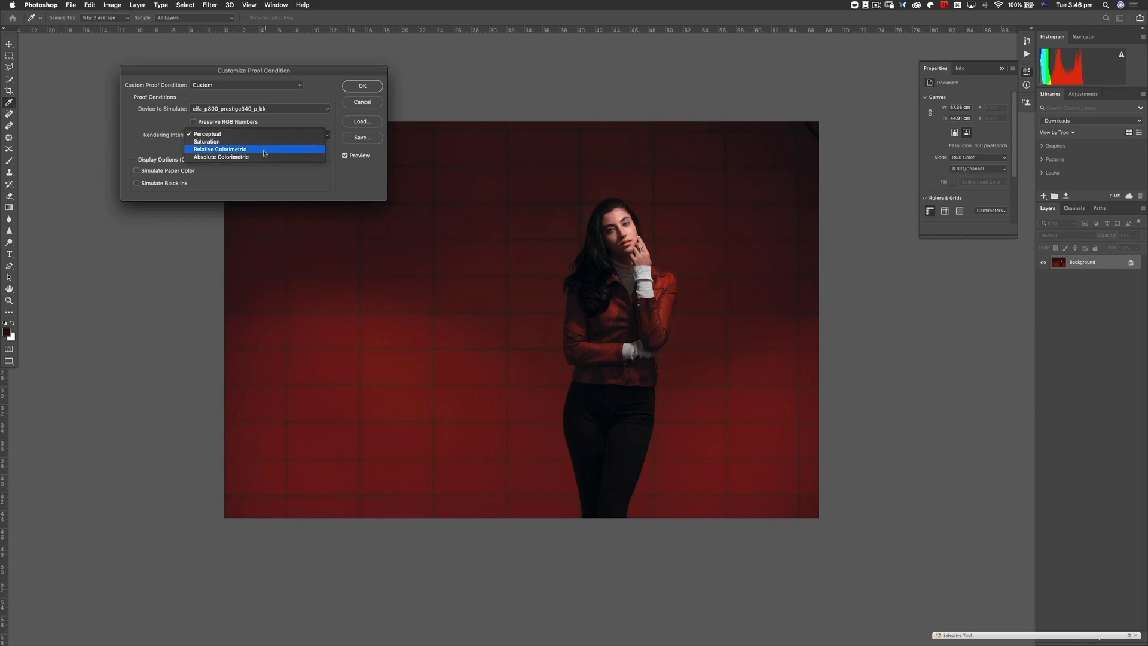
pyautogui.click(265, 150)
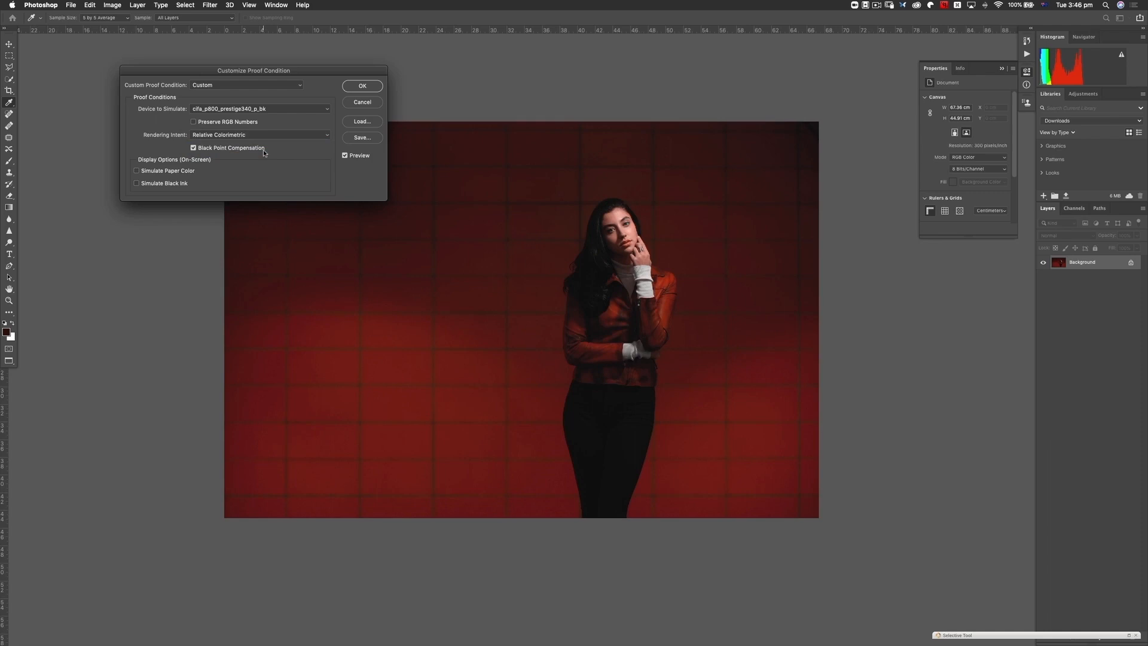
pyautogui.moveTo(323, 73); pyautogui.dragTo(287, 60)
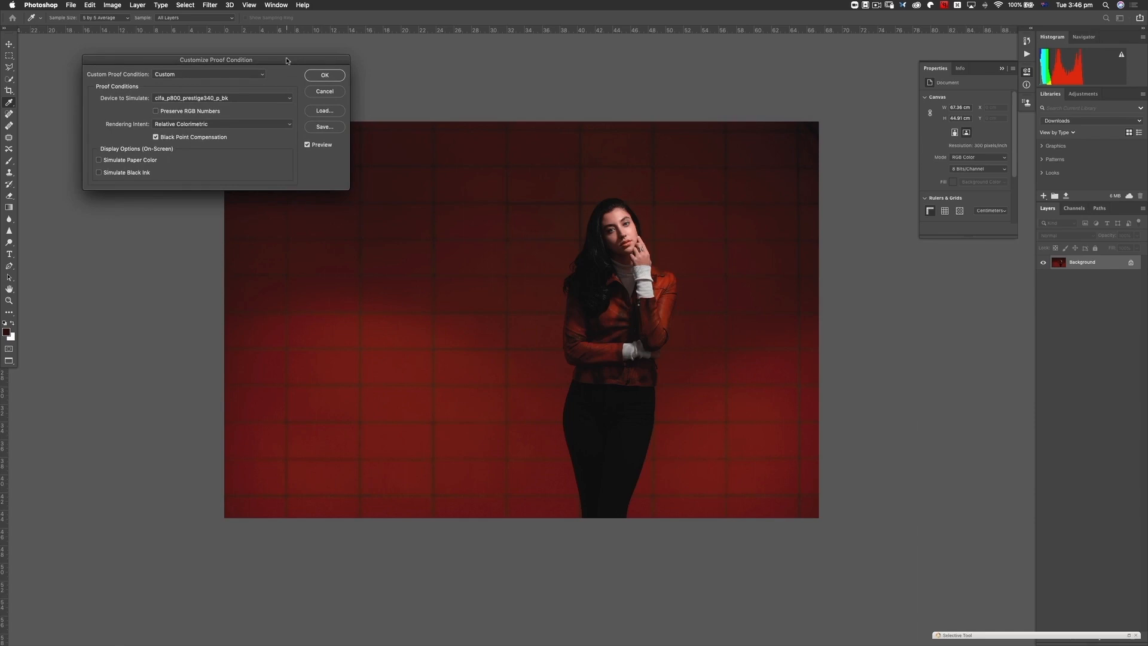
pyautogui.click(325, 76)
# - Show the gamut warning on the soft-proofed photo, examine the out-of-gamut areas, and hide the warning
pyautogui.press('z')
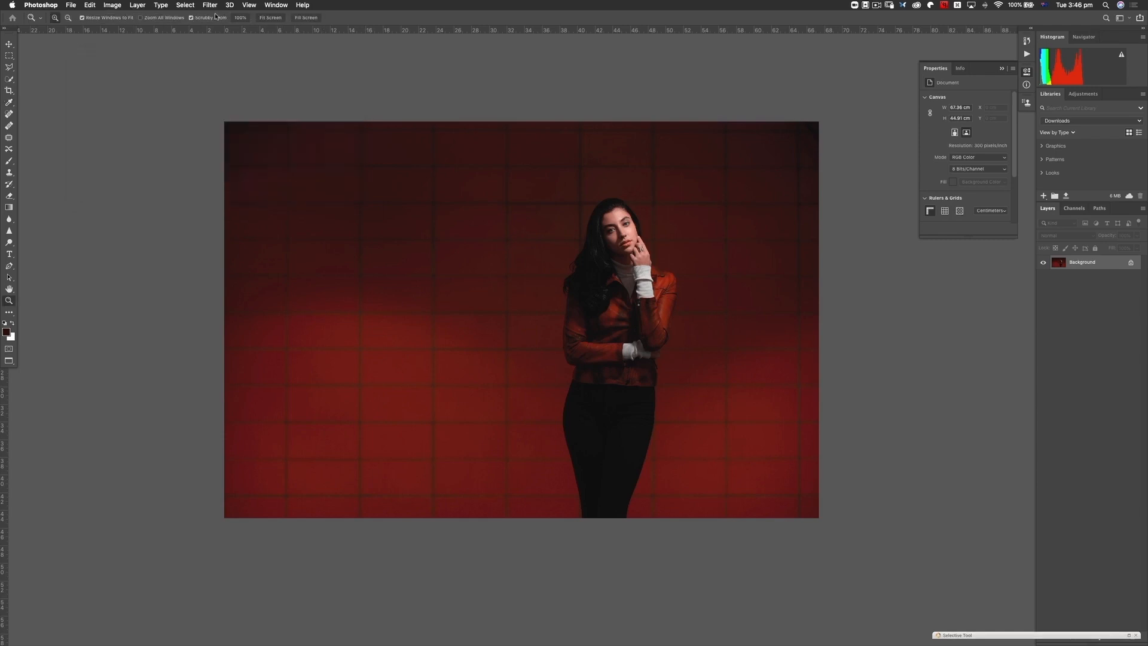
pyautogui.click(250, 8)
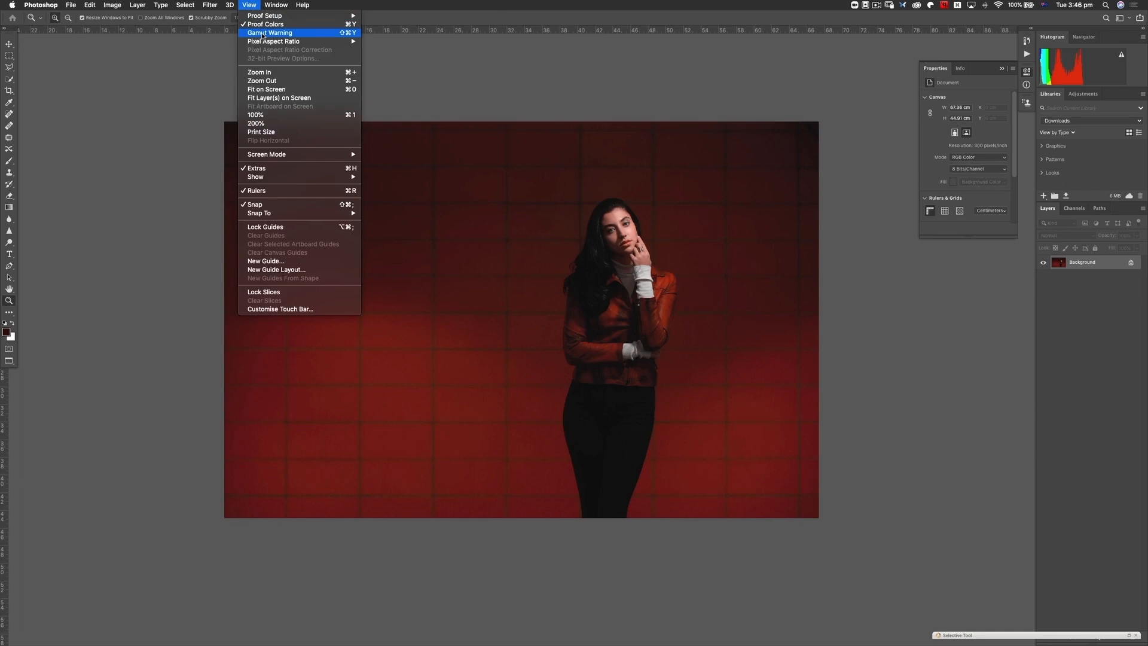
pyautogui.click(261, 34)
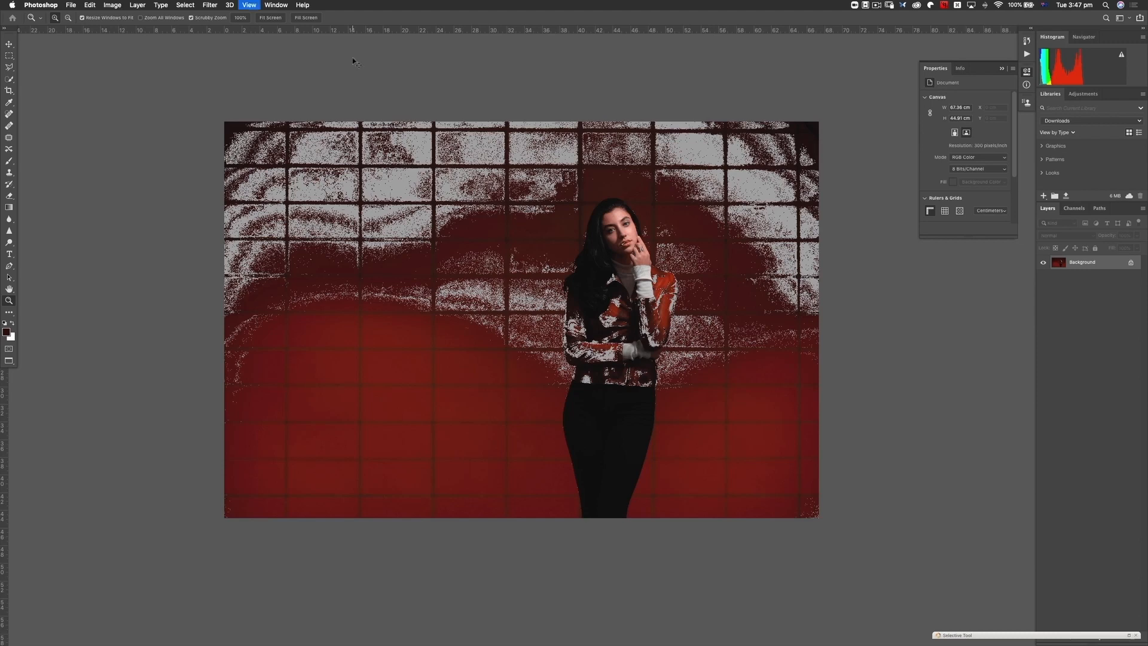
pyautogui.press('shift+super+y')
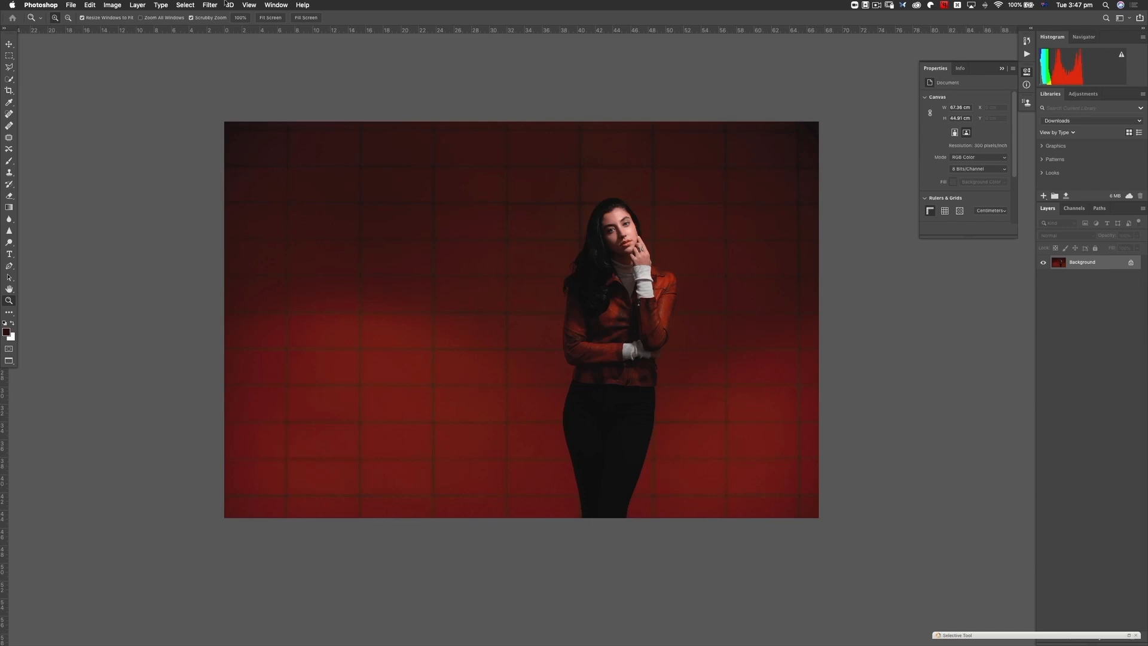
# - Reopen the custom proof setup and change the rendering intent to Perceptual
pyautogui.click(248, 5)
pyautogui.moveTo(299, 16)
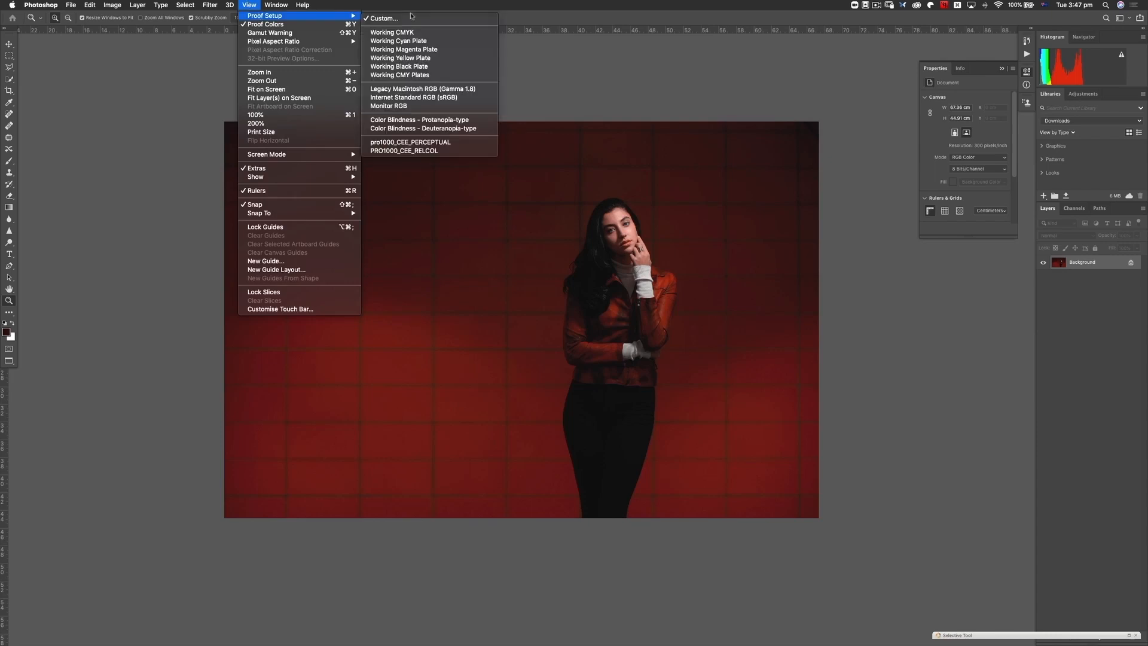
pyautogui.click(409, 21)
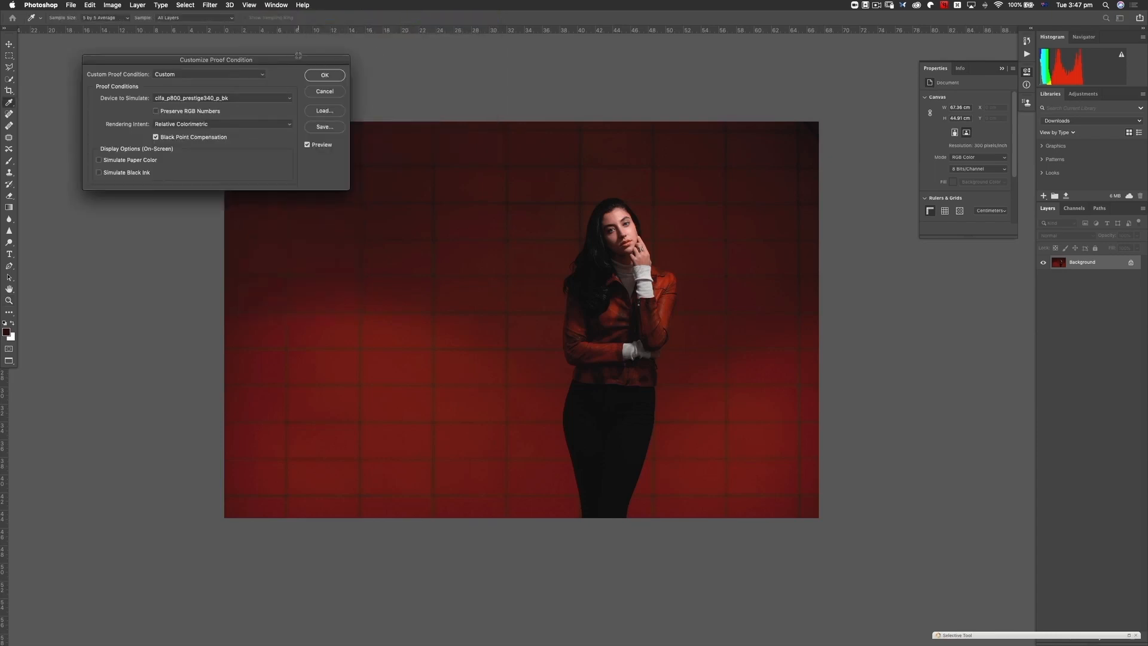
pyautogui.moveTo(297, 60); pyautogui.dragTo(382, 93)
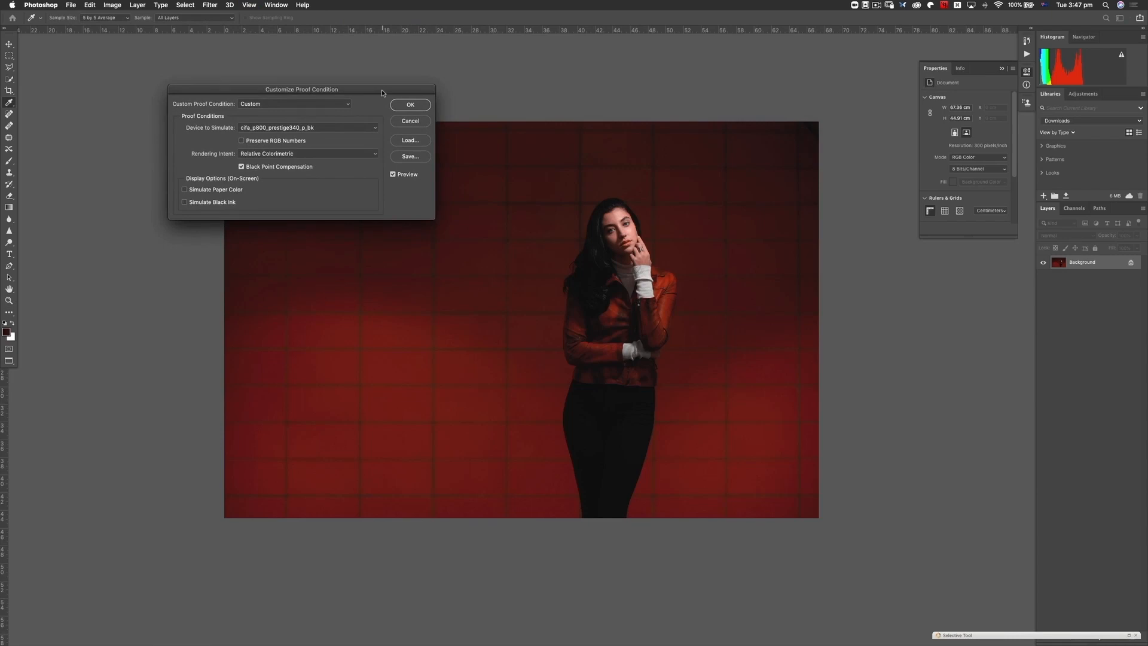
pyautogui.click(340, 158)
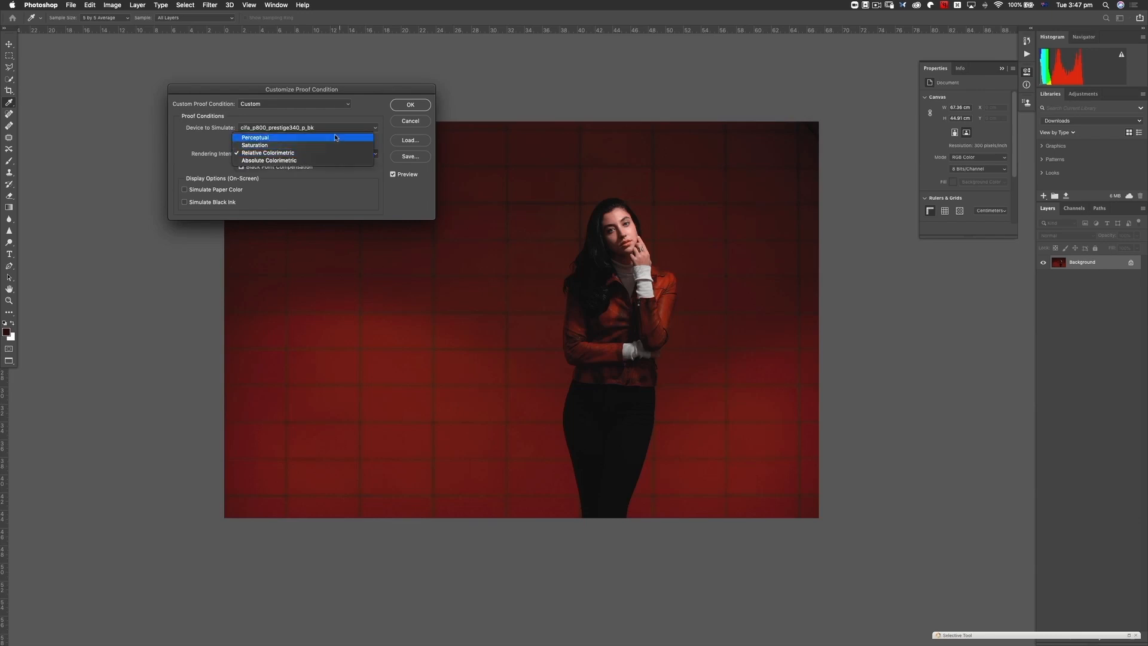
pyautogui.click(334, 137)
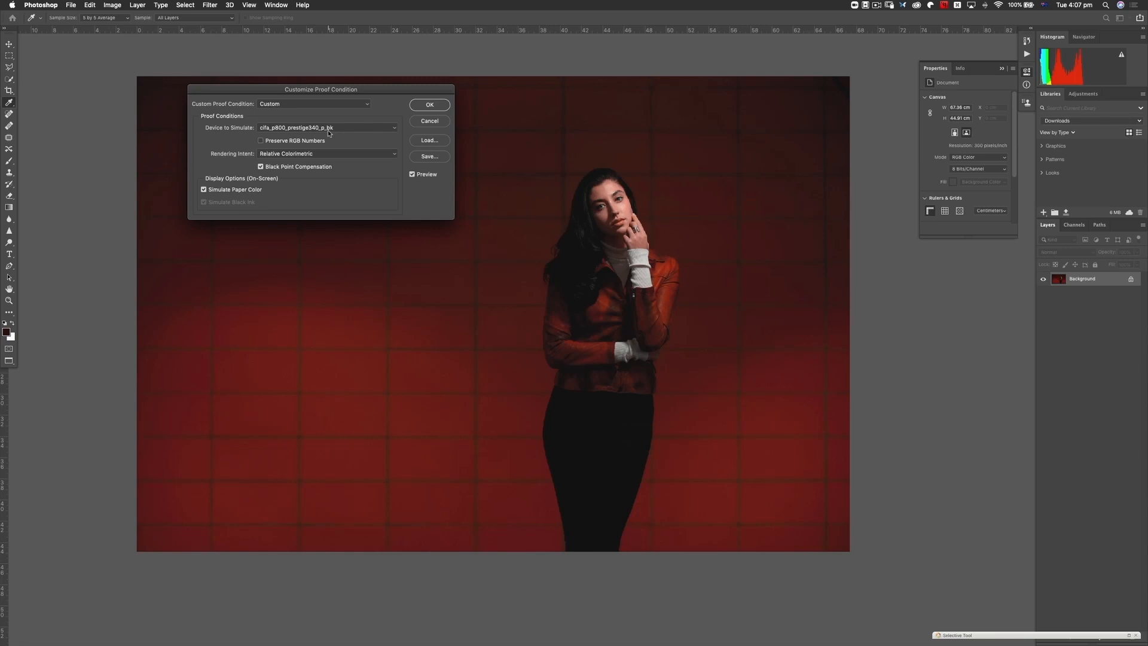
# - Compare the proof without and with paper color simulation, and set the simulated device to cifa_p800_ragphot210_m_bk.icc (Media Setting : Velvet FAP)
pyautogui.click(203, 191)
pyautogui.click(205, 190)
pyautogui.click(343, 128)
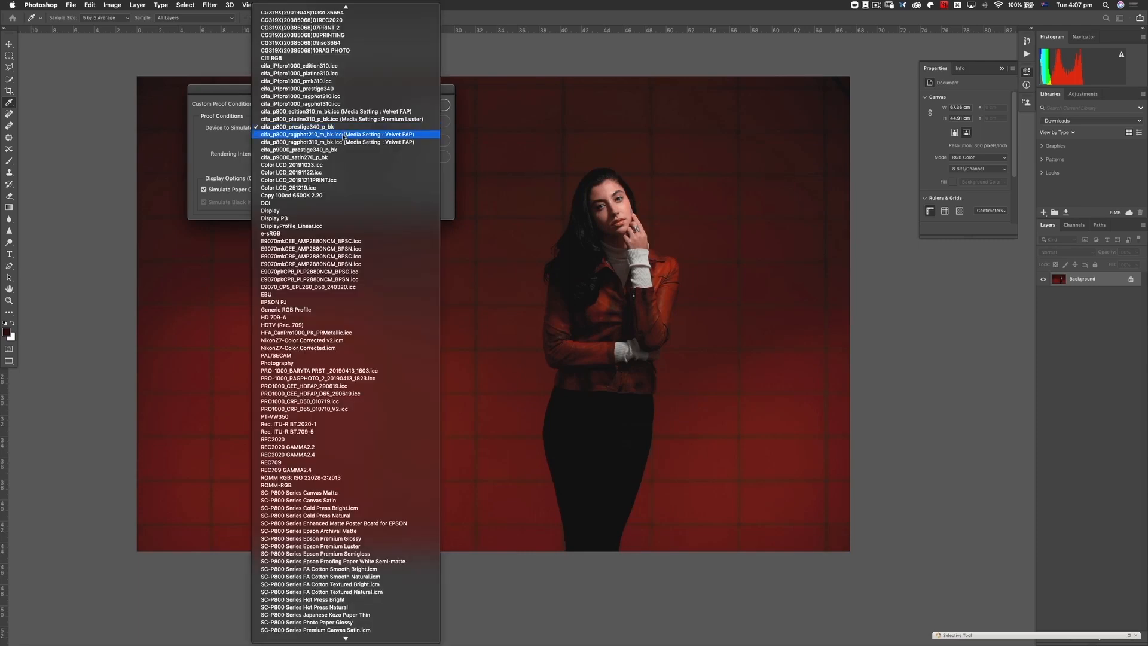
pyautogui.click(344, 135)
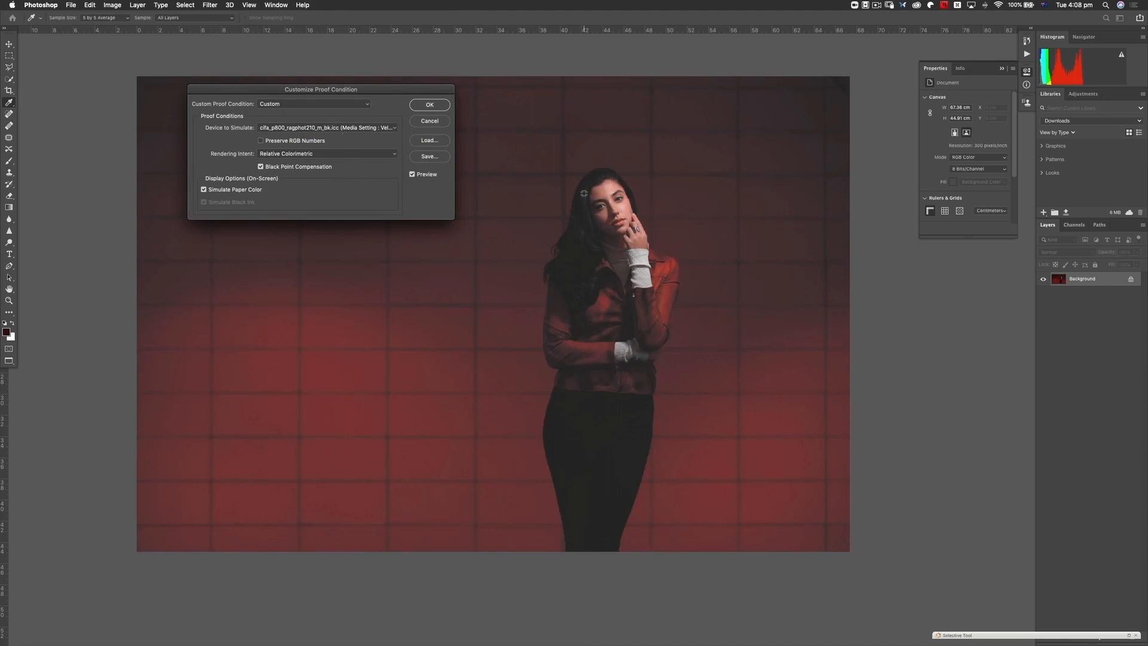
# - Preview the rag paper proof in Perceptual with and without paper color simulation, and compare it with Relative Colorimetric
pyautogui.click(349, 153)
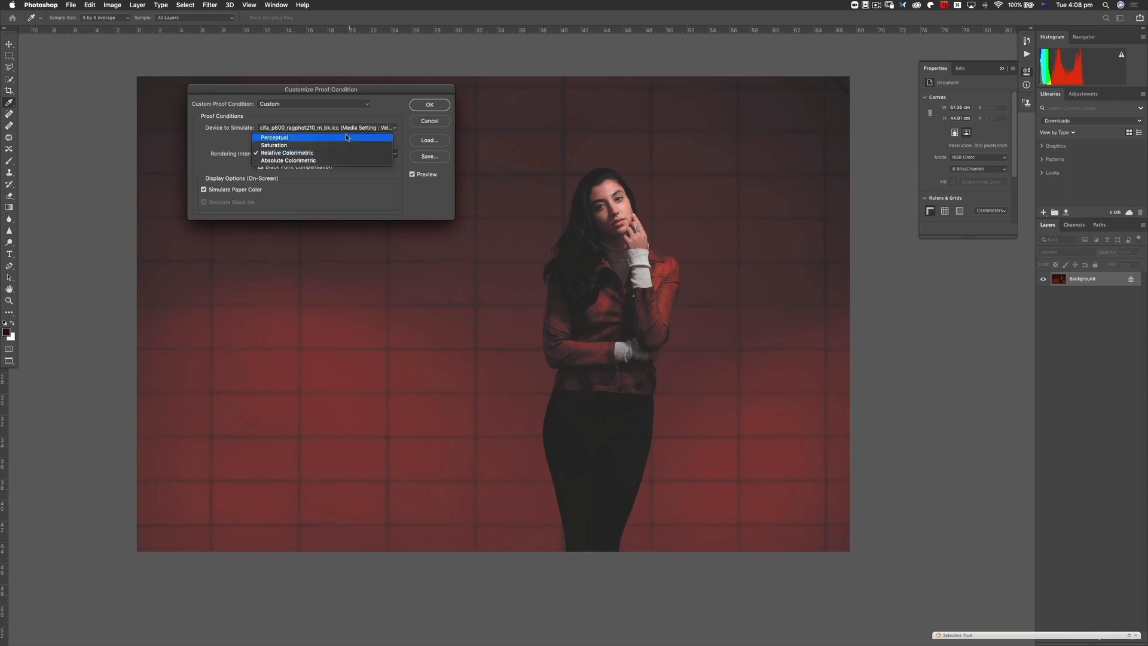
pyautogui.click(346, 137)
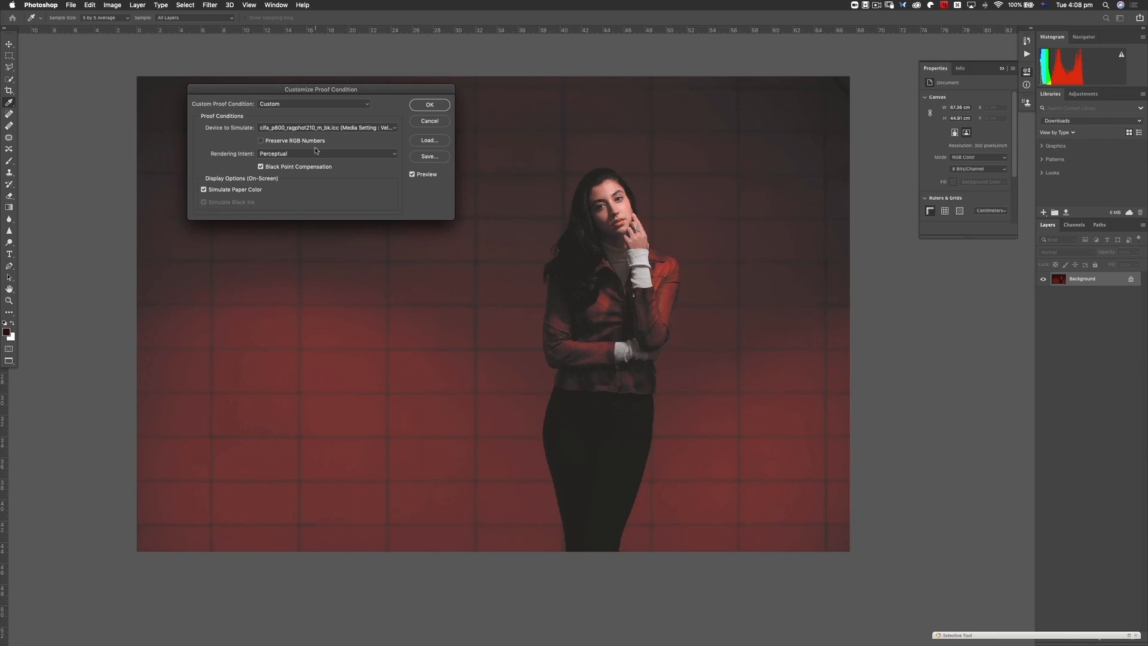
pyautogui.click(204, 189)
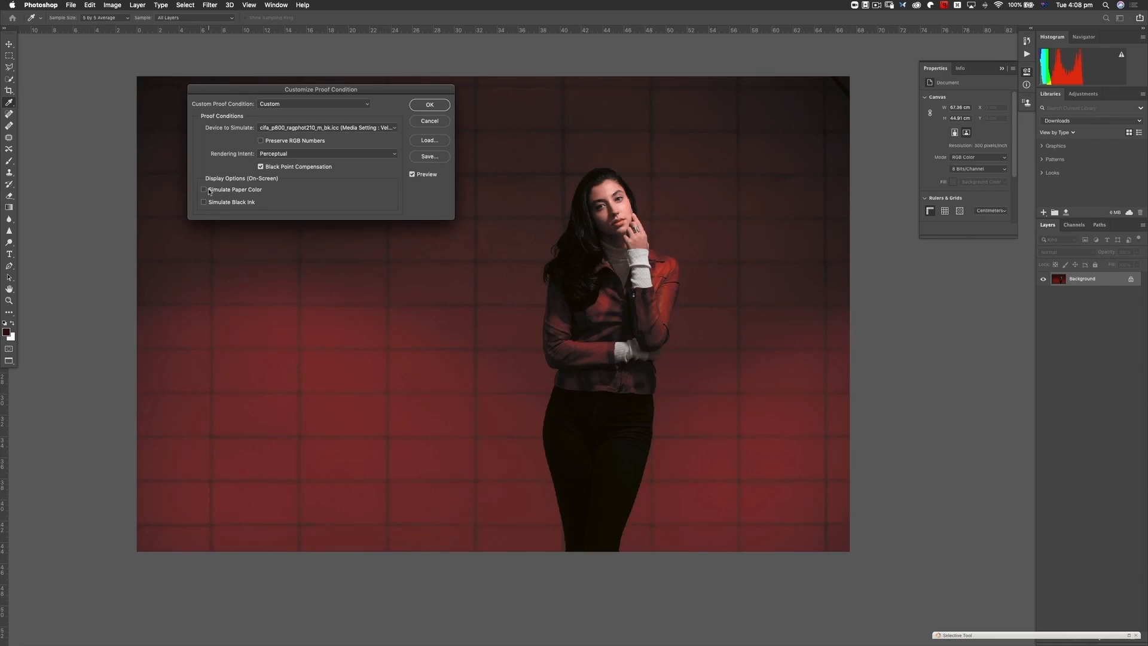
pyautogui.click(328, 154)
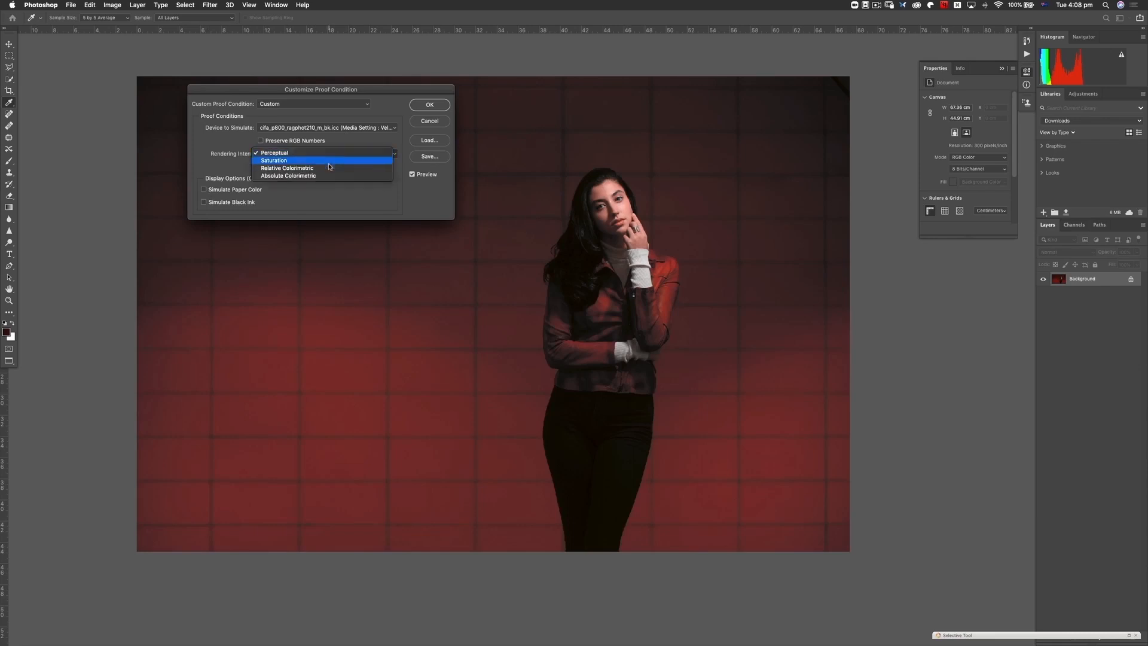
pyautogui.click(329, 168)
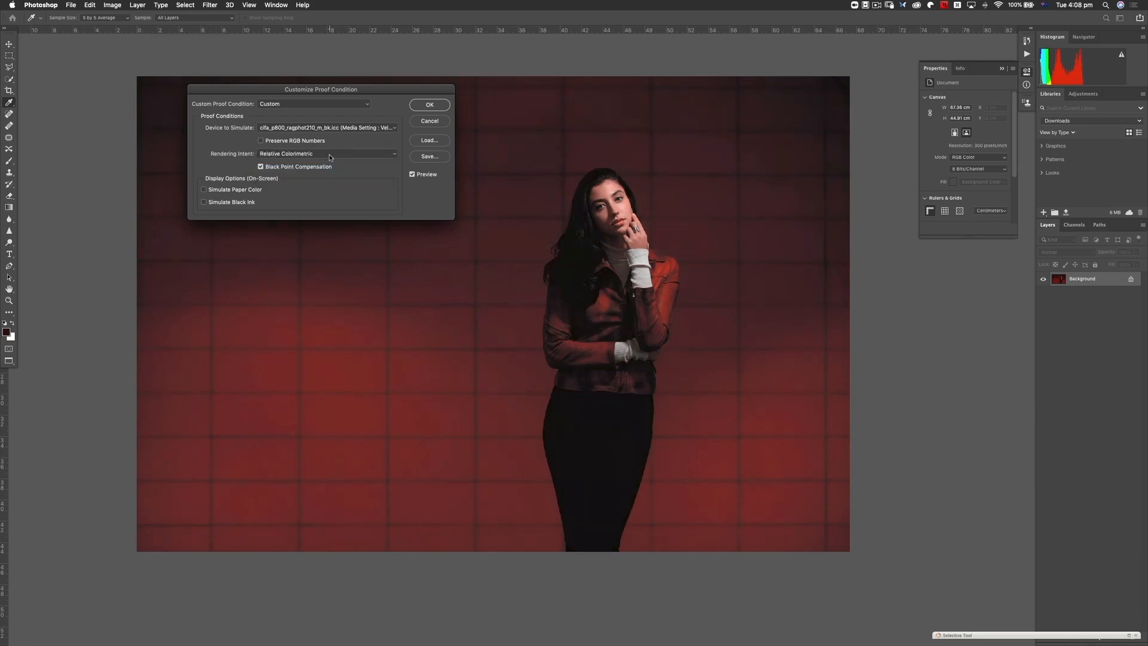
# - Apply the rag paper proof with the Perceptual rendering intent and Simulate Paper Color turned on
pyautogui.click(330, 155)
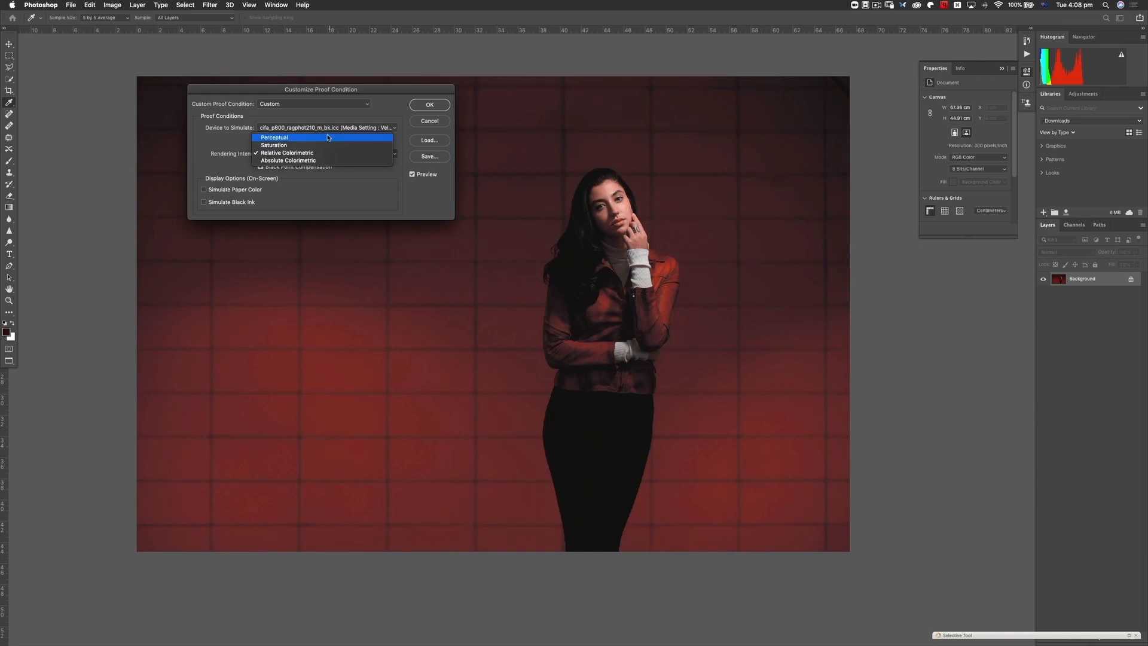
pyautogui.click(328, 139)
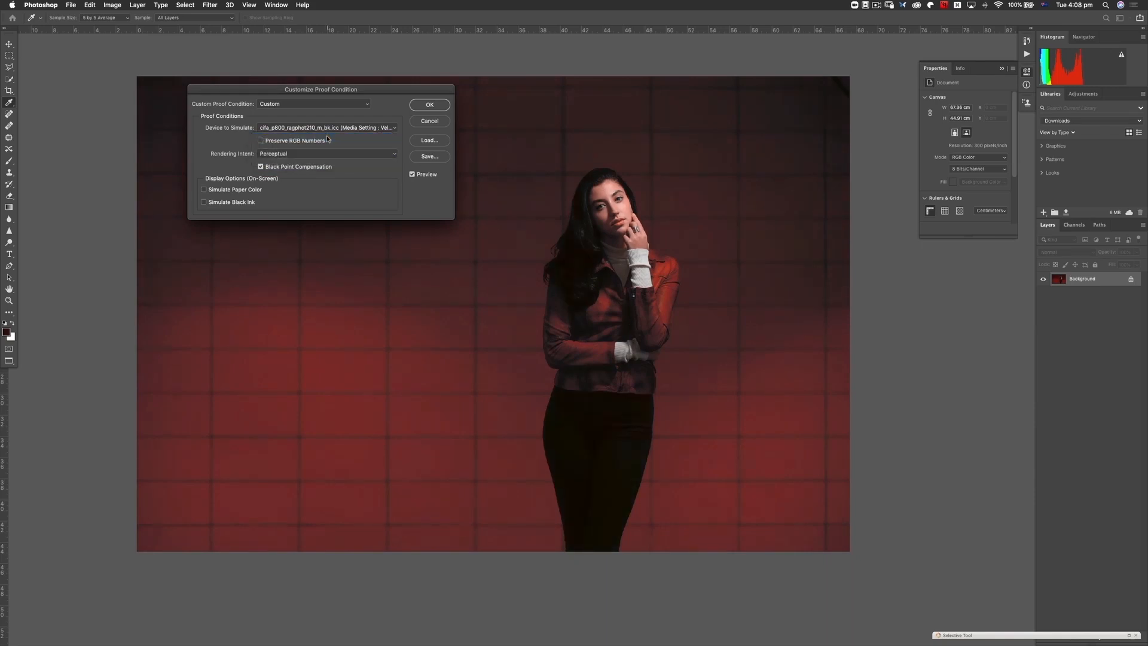
pyautogui.click(204, 190)
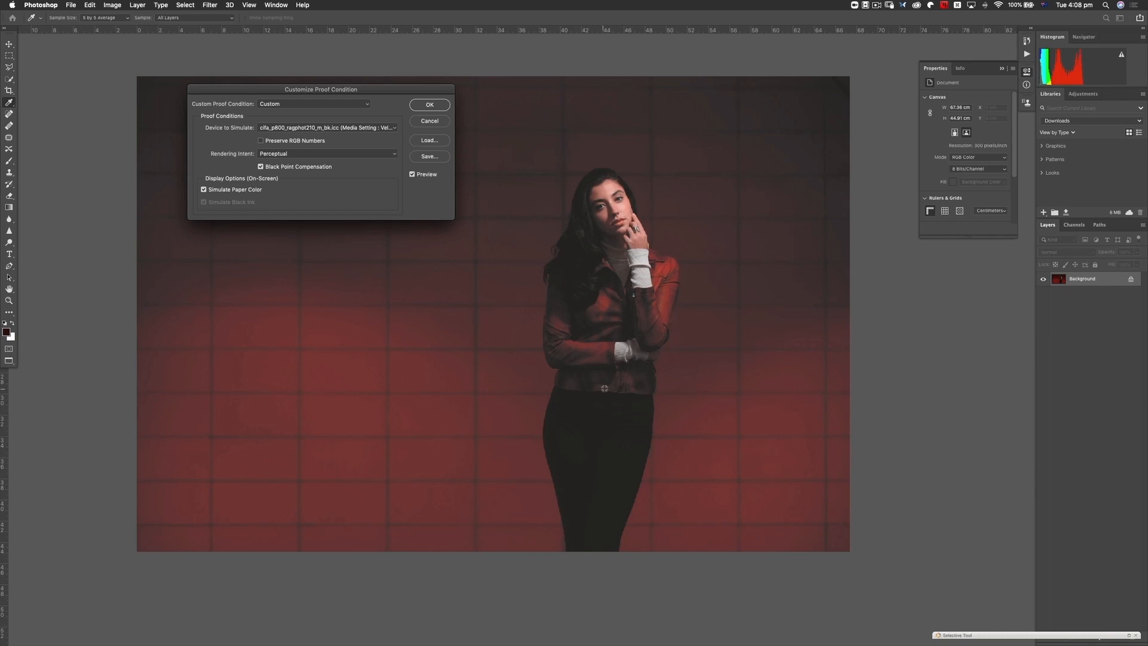
pyautogui.click(430, 104)
# - Examine the woman's jacket and black trousers up close in the rag paper proof
pyautogui.press('z')
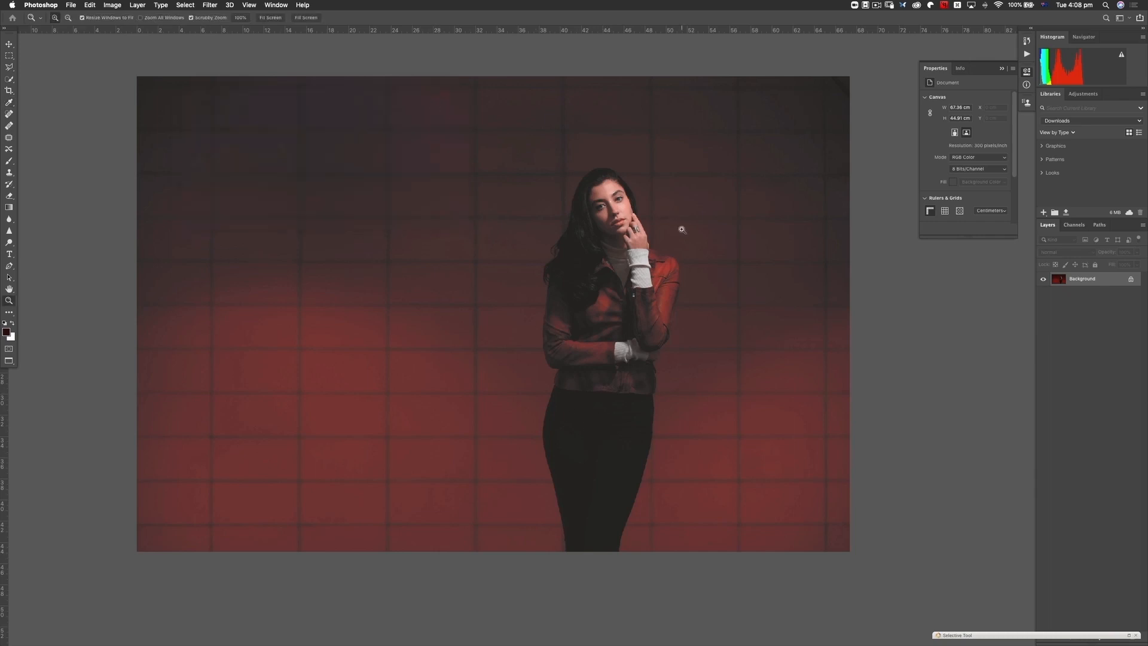
pyautogui.rightClick(678, 254)
pyautogui.click(708, 269)
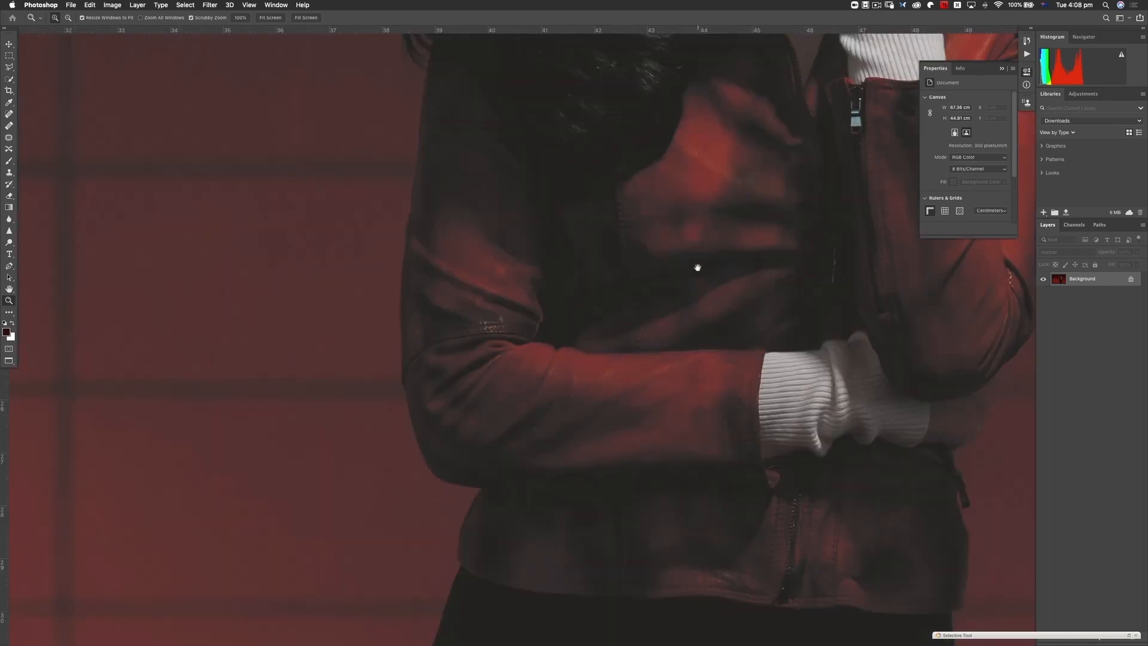
pyautogui.scroll(-4, 608, 341)
pyautogui.hscroll(2, 607, 340)
pyautogui.scroll(-2, 634, 230)
pyautogui.scroll(-1, 638, 220)
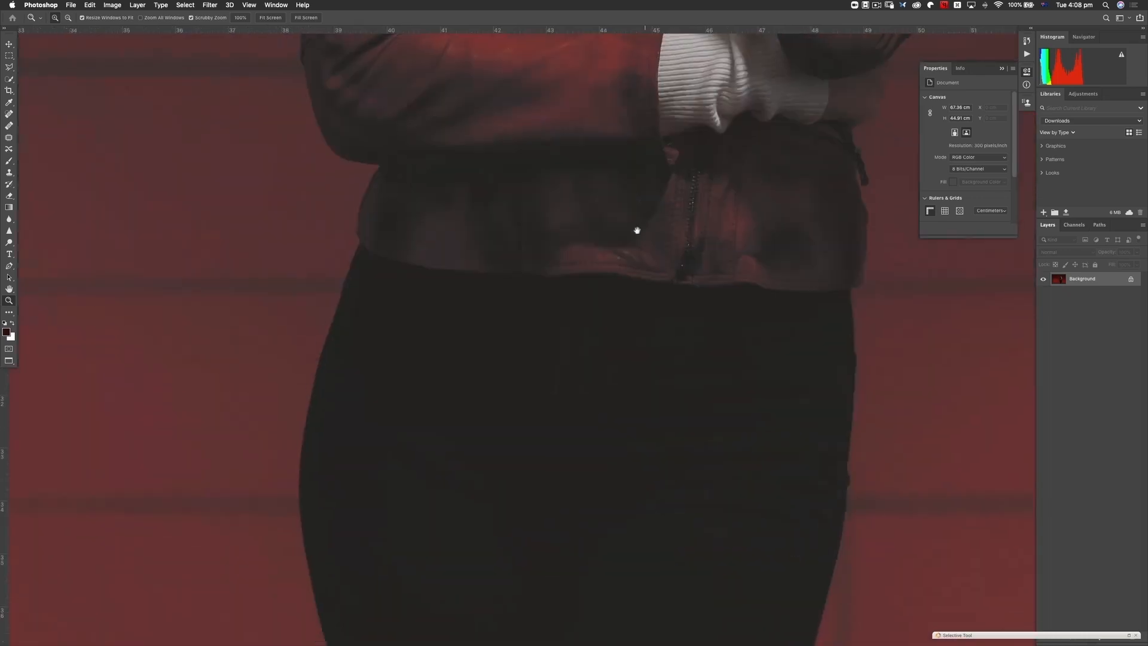
pyautogui.scroll(-2, 622, 300)
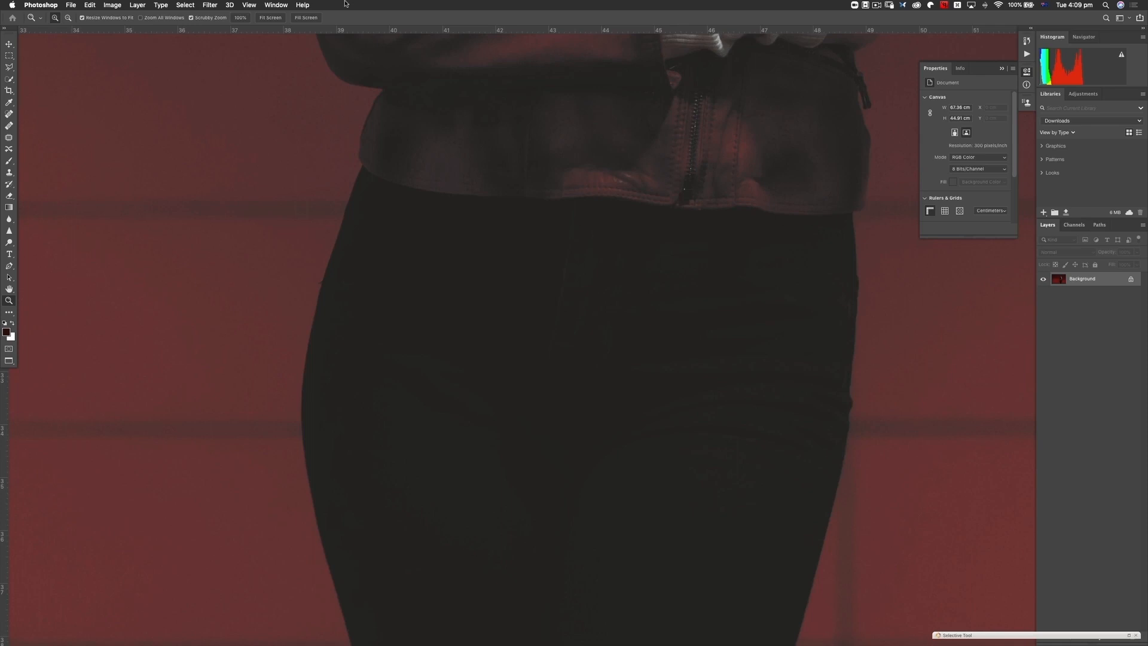
# - Hide the interface panels and examine the dark trousers and the jacket's sleeves without distraction
pyautogui.press('Tab')
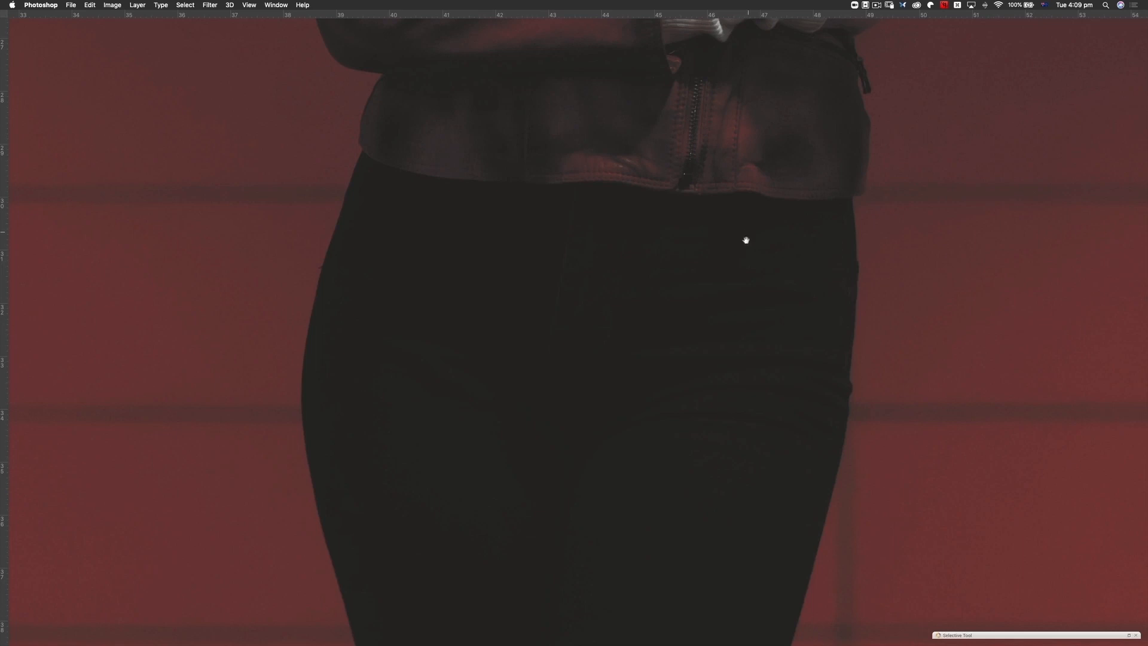
pyautogui.moveTo(743, 238); pyautogui.dragTo(687, 402)
pyautogui.moveTo(641, 262); pyautogui.dragTo(751, 400)
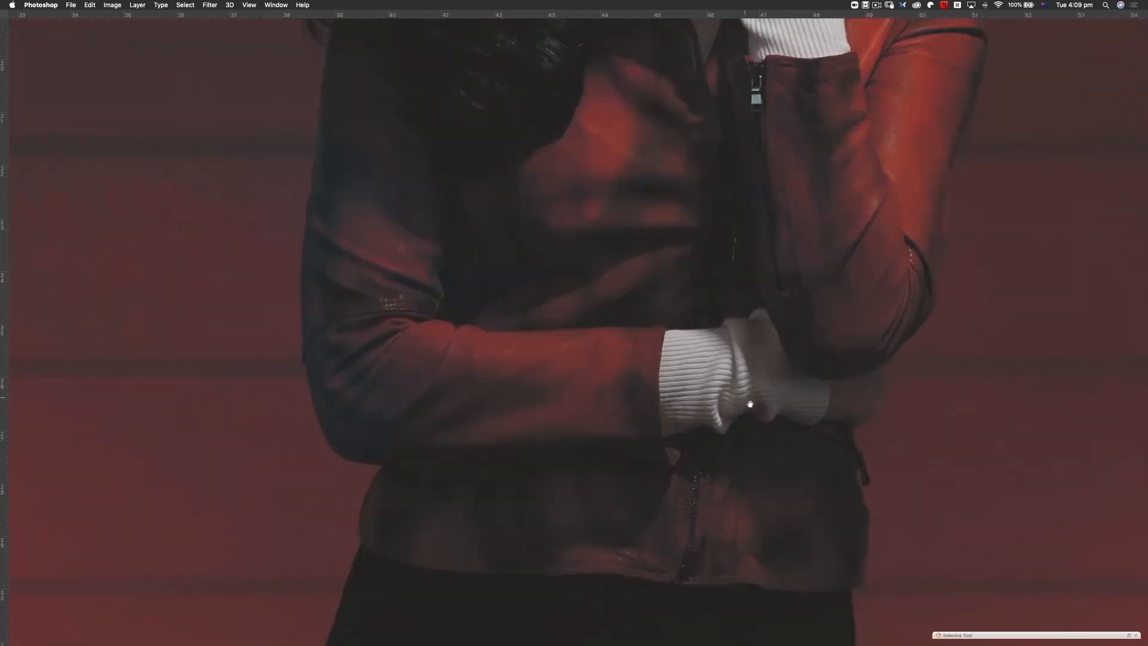
pyautogui.moveTo(614, 187); pyautogui.dragTo(595, 241)
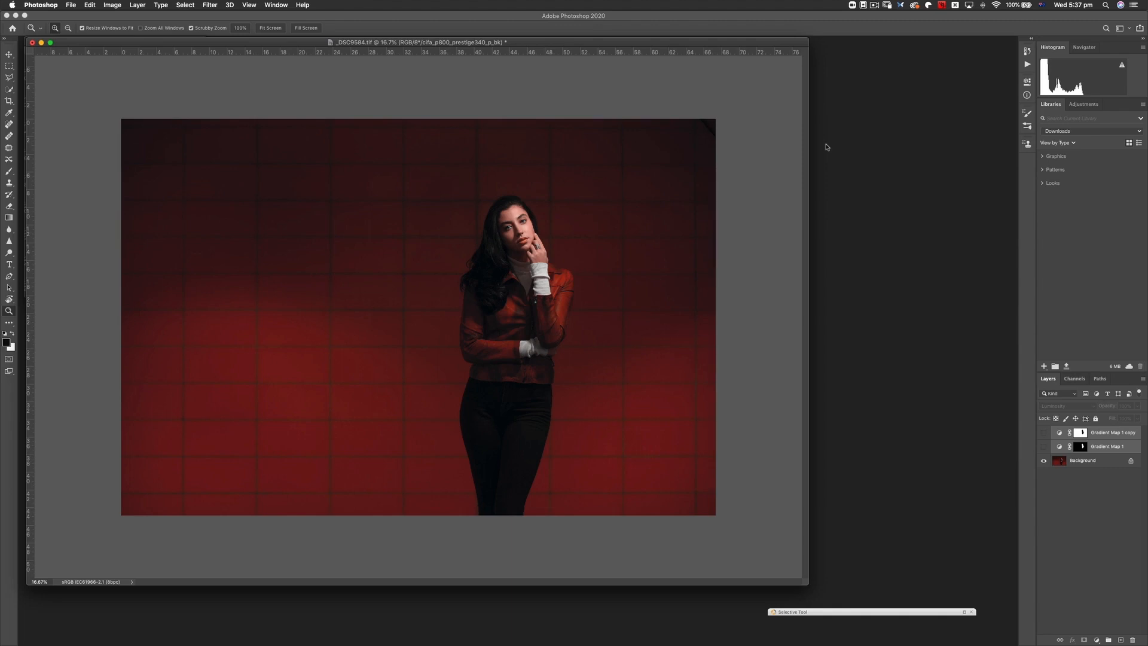
# - Show the gamut warning on the soft-proofed _DSC9584.tif photo
pyautogui.click(244, 6)
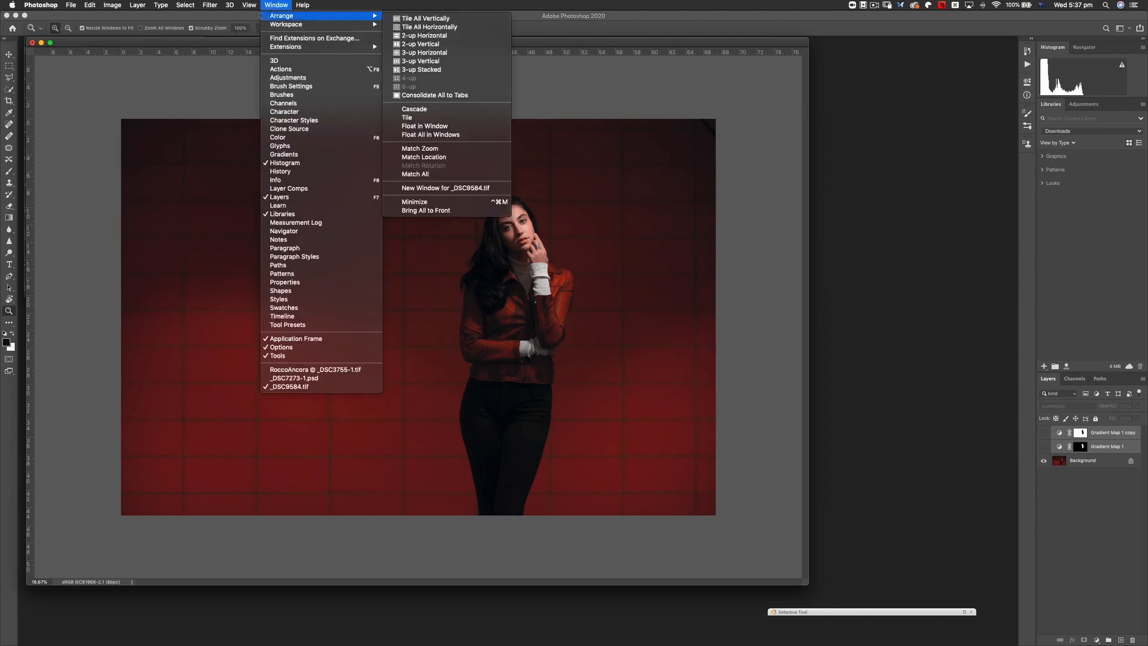
pyautogui.click(255, 33)
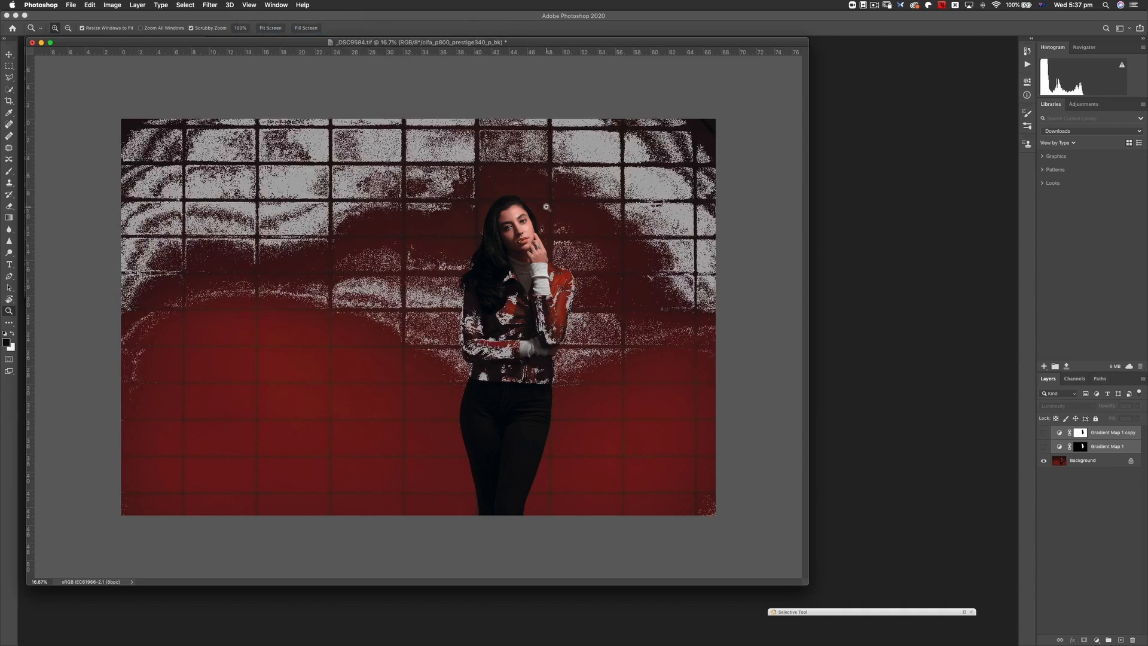
# - Customize the proof condition for cifa_p800_prestige340_p_bk to use the Relative Colorimetric rendering intent
pyautogui.click(252, 6)
pyautogui.moveTo(257, 16)
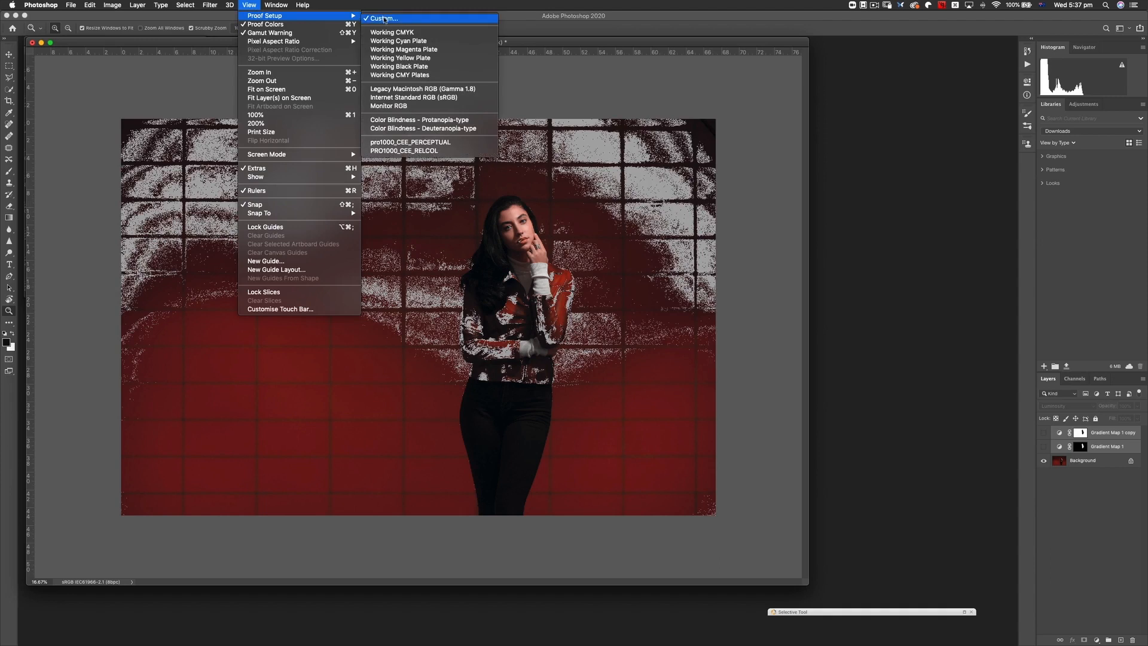
pyautogui.click(385, 19)
pyautogui.moveTo(367, 196); pyautogui.dragTo(780, 80)
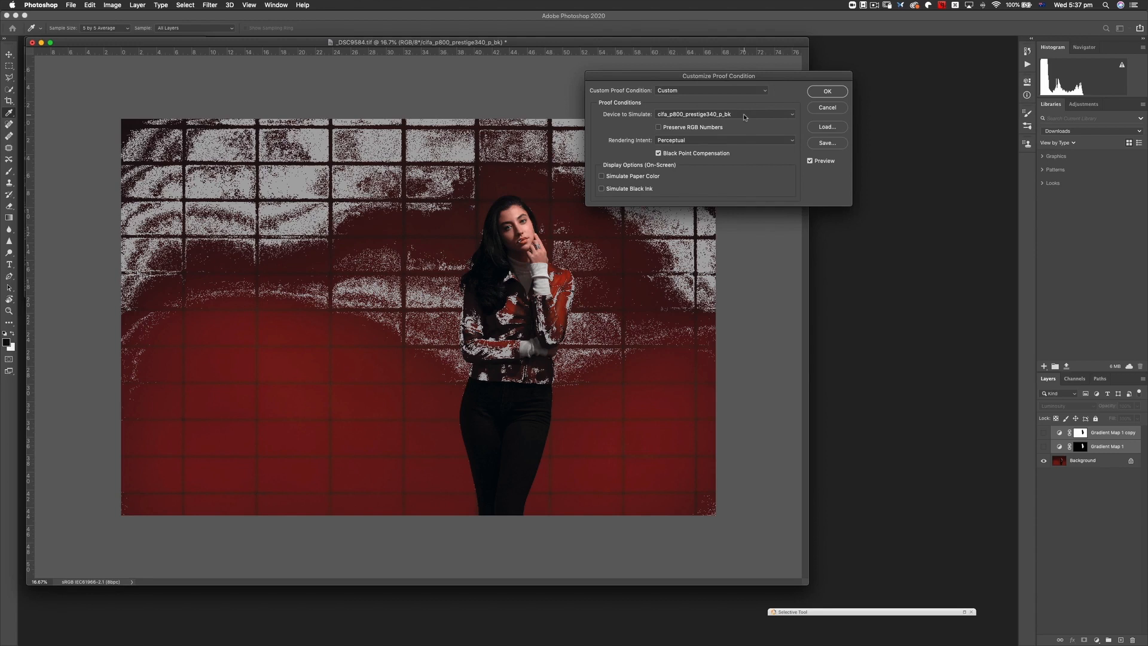
pyautogui.click(692, 142)
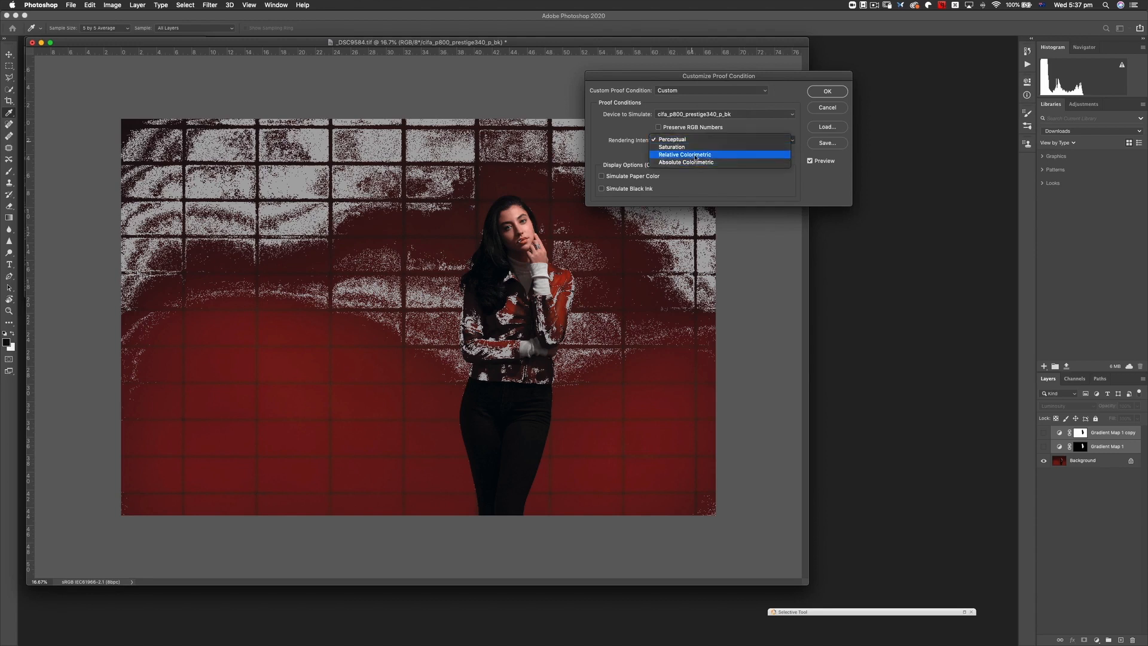
pyautogui.click(696, 157)
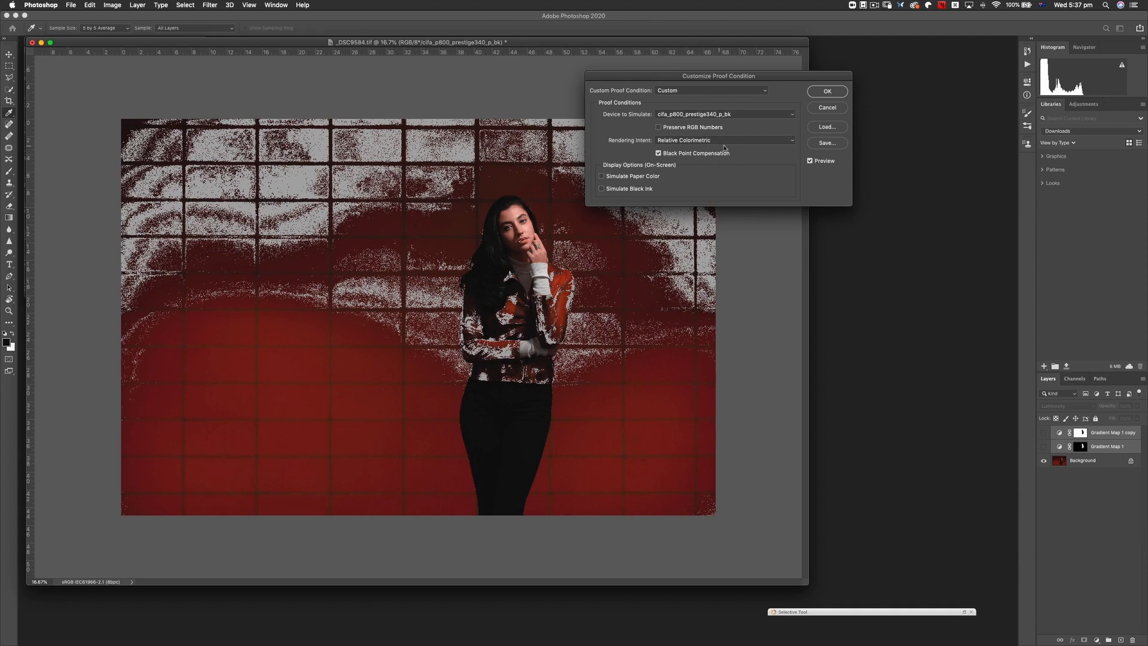
# - Set the simulated device to the E9070mkCRP_AMP2880NCM_BPSC.icc profile, keeping the proof settings dialog clear of the woman
pyautogui.click(720, 114)
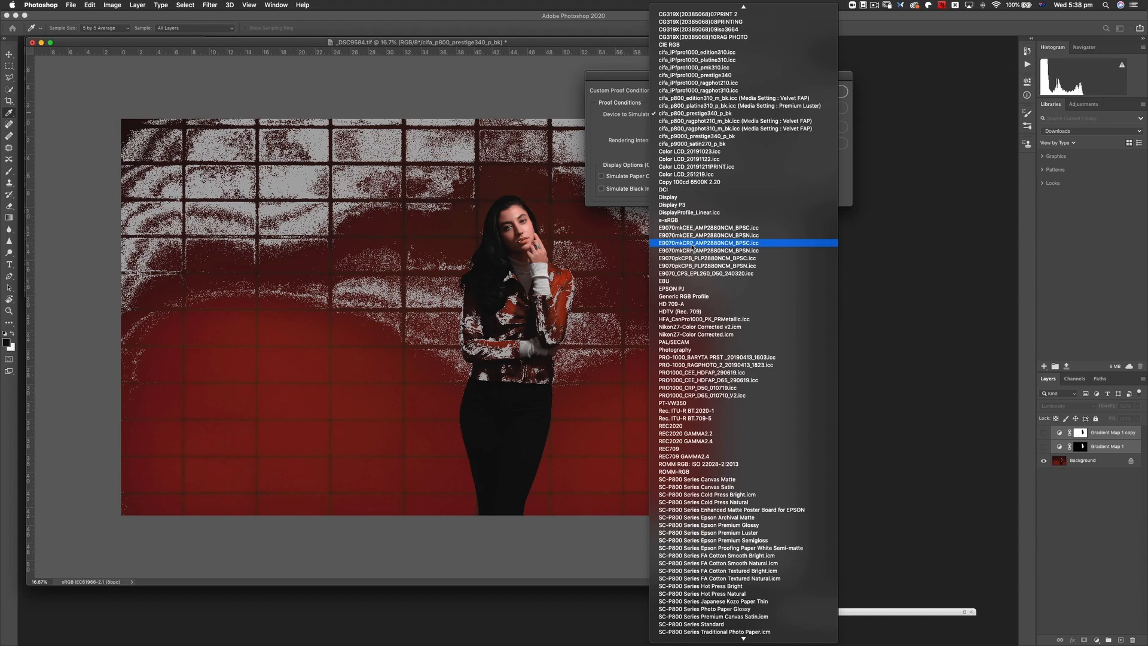
pyautogui.click(692, 243)
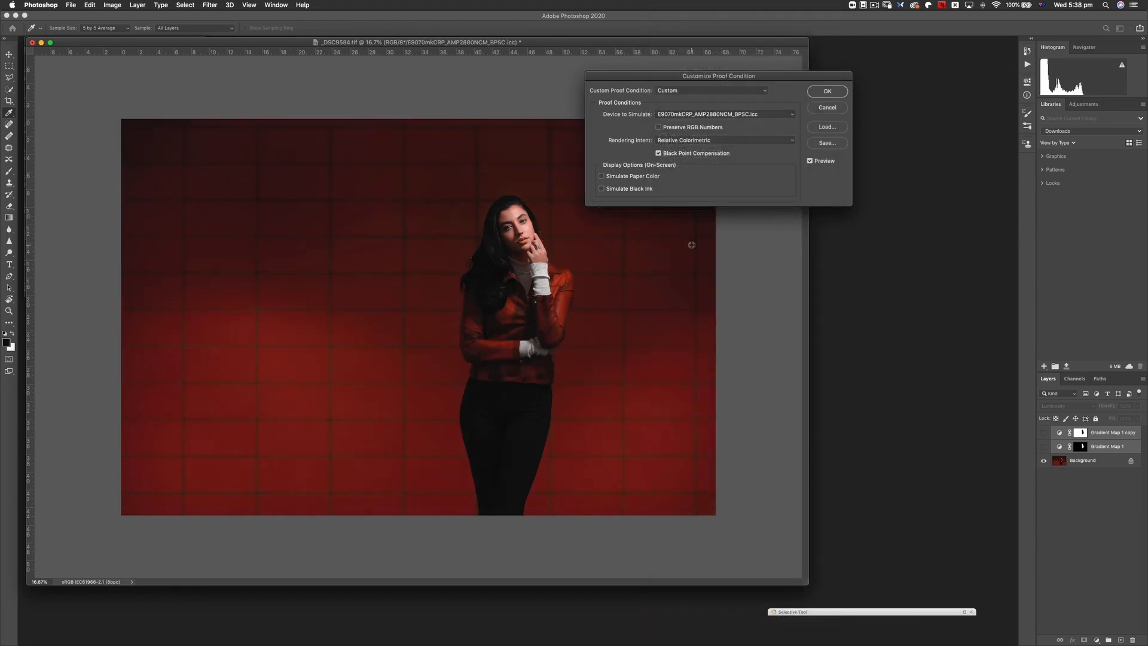
pyautogui.moveTo(740, 75); pyautogui.dragTo(730, 76)
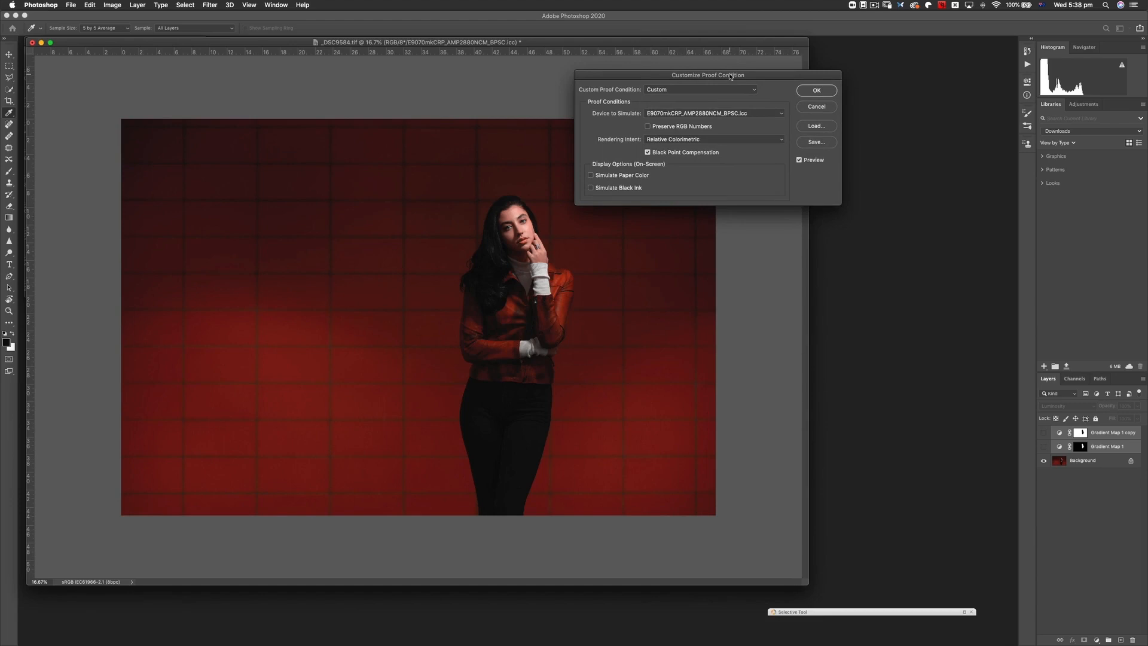
# - Switch the proof's rendering intent to Perceptual for comparison, and return it to Relative Colorimetric
pyautogui.click(714, 140)
pyautogui.click(714, 122)
pyautogui.click(712, 138)
pyautogui.click(712, 154)
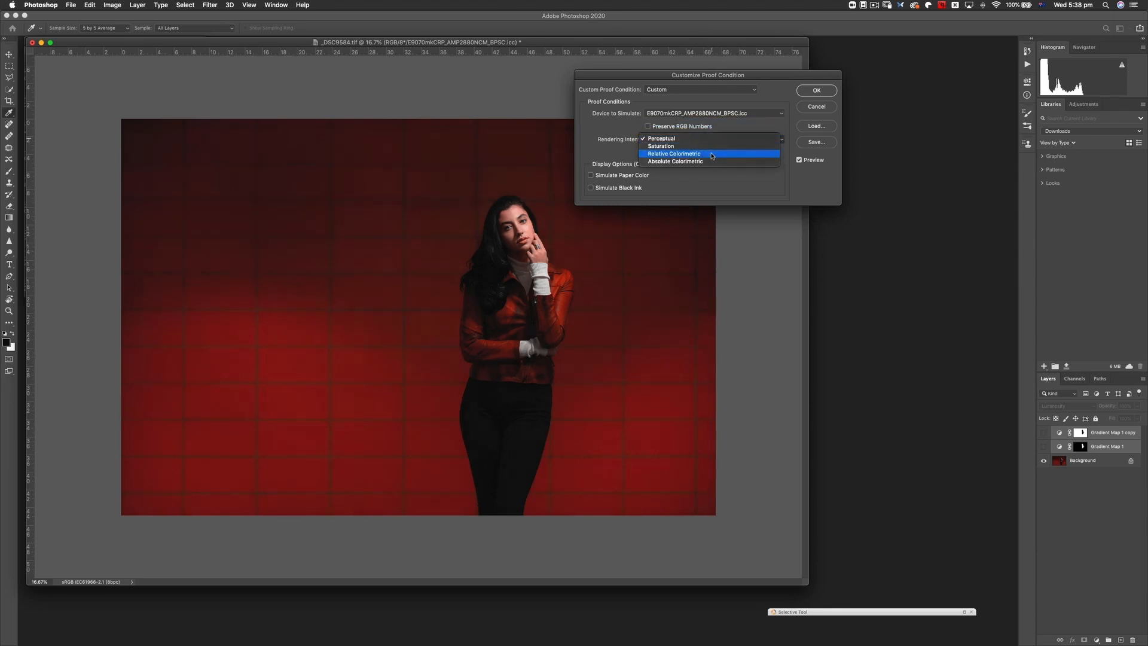